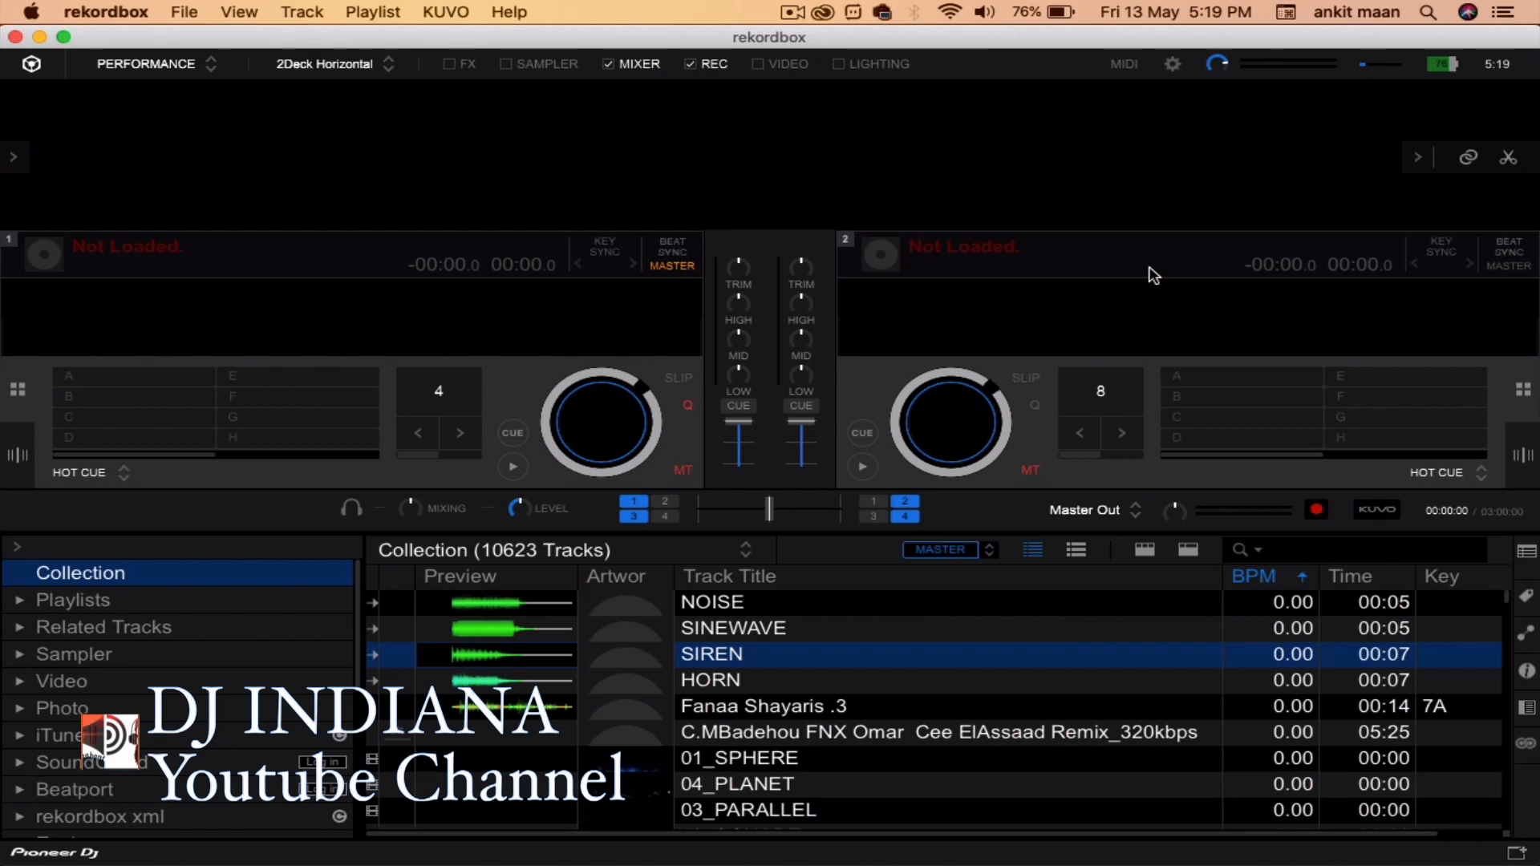
Show the Video panel and make sure Enable Video Function is ticked in the video preferences.
left_click(770, 70)
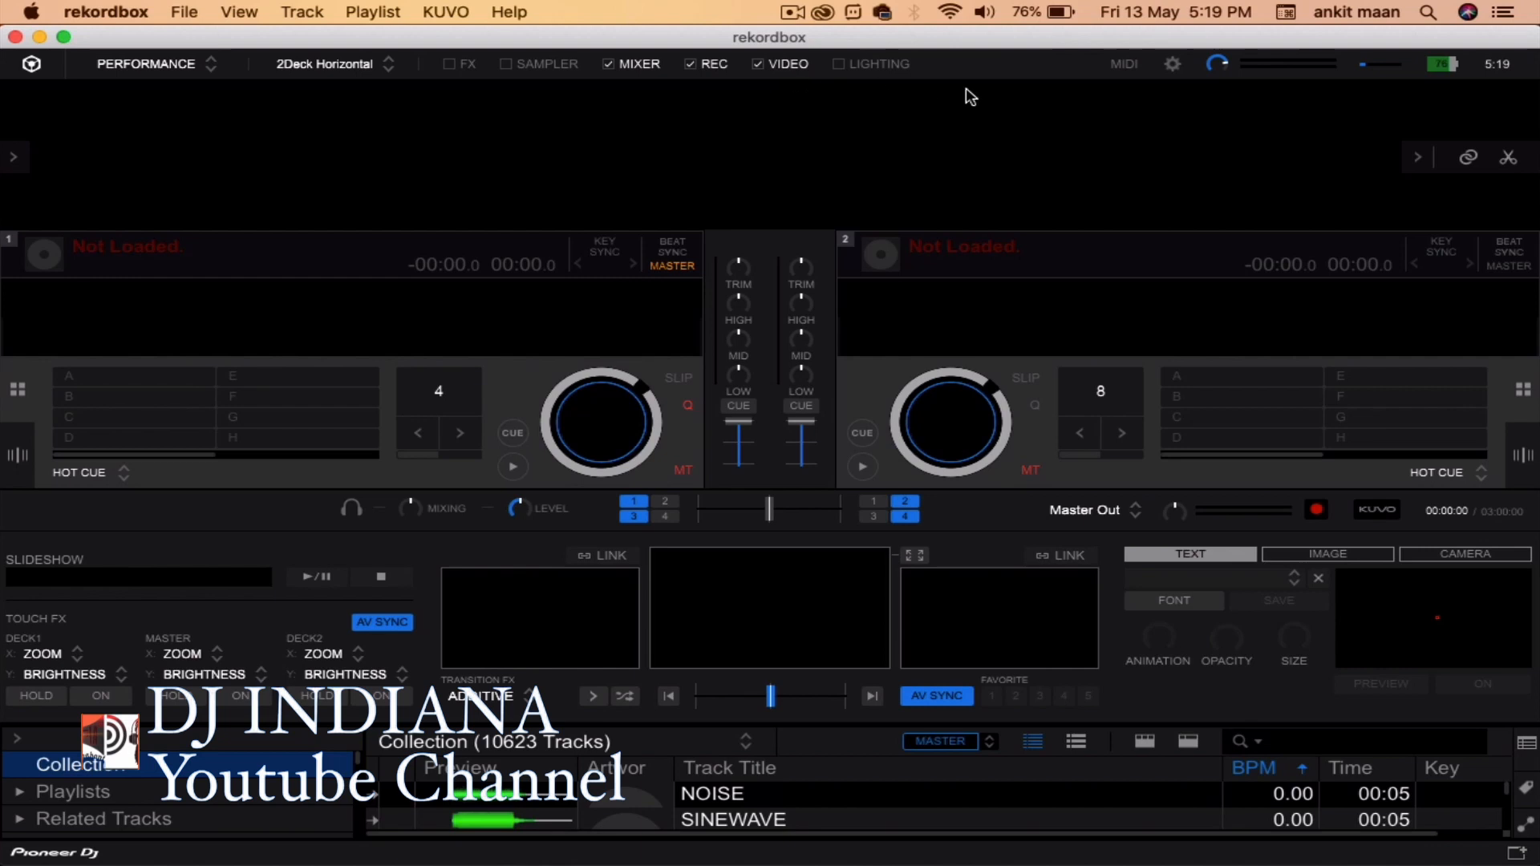
left_click(1172, 65)
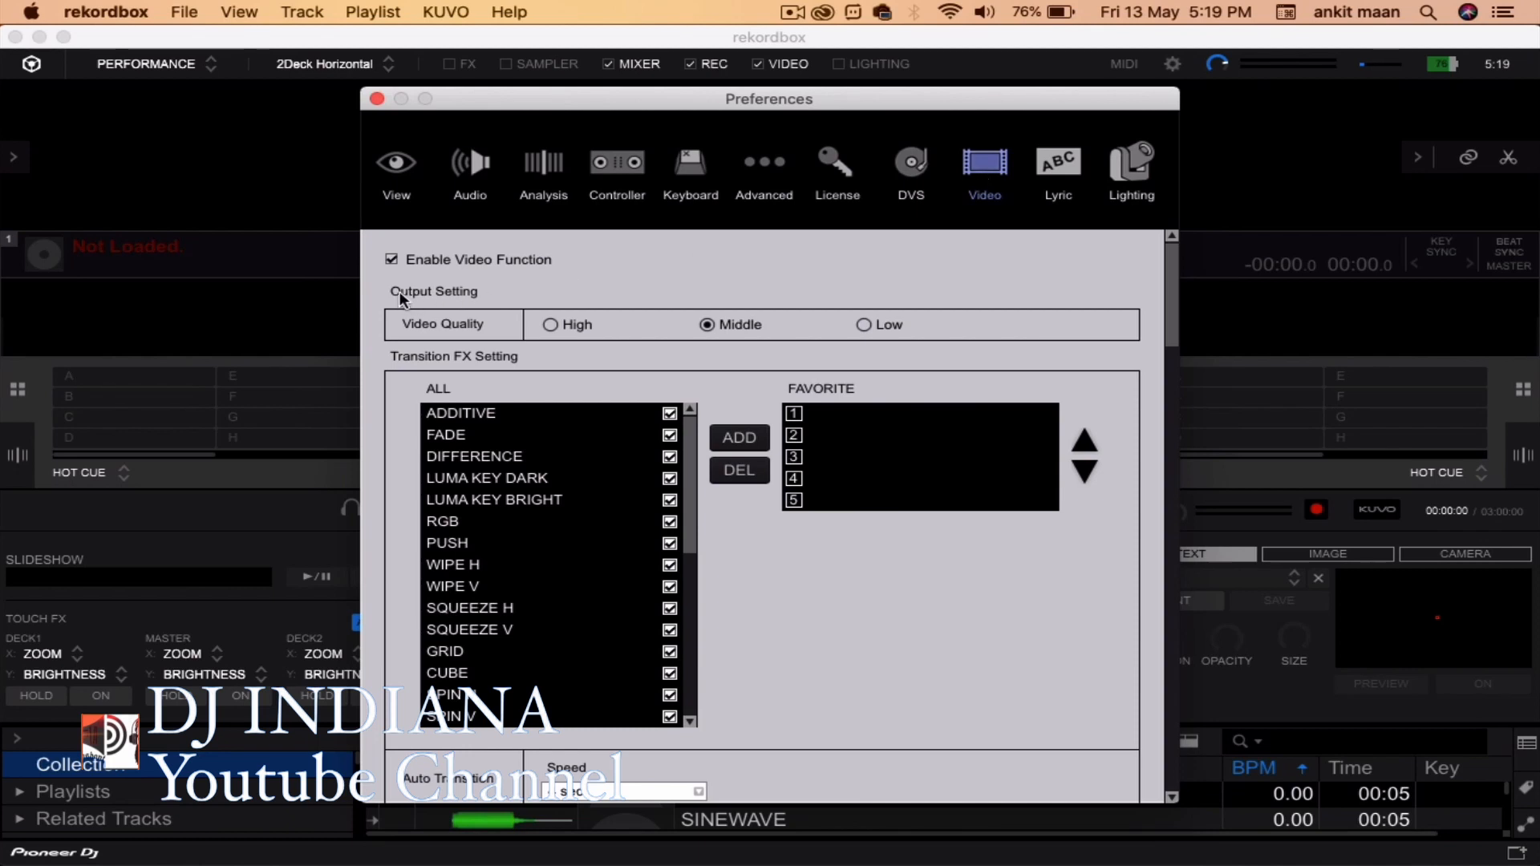
left_click(392, 259)
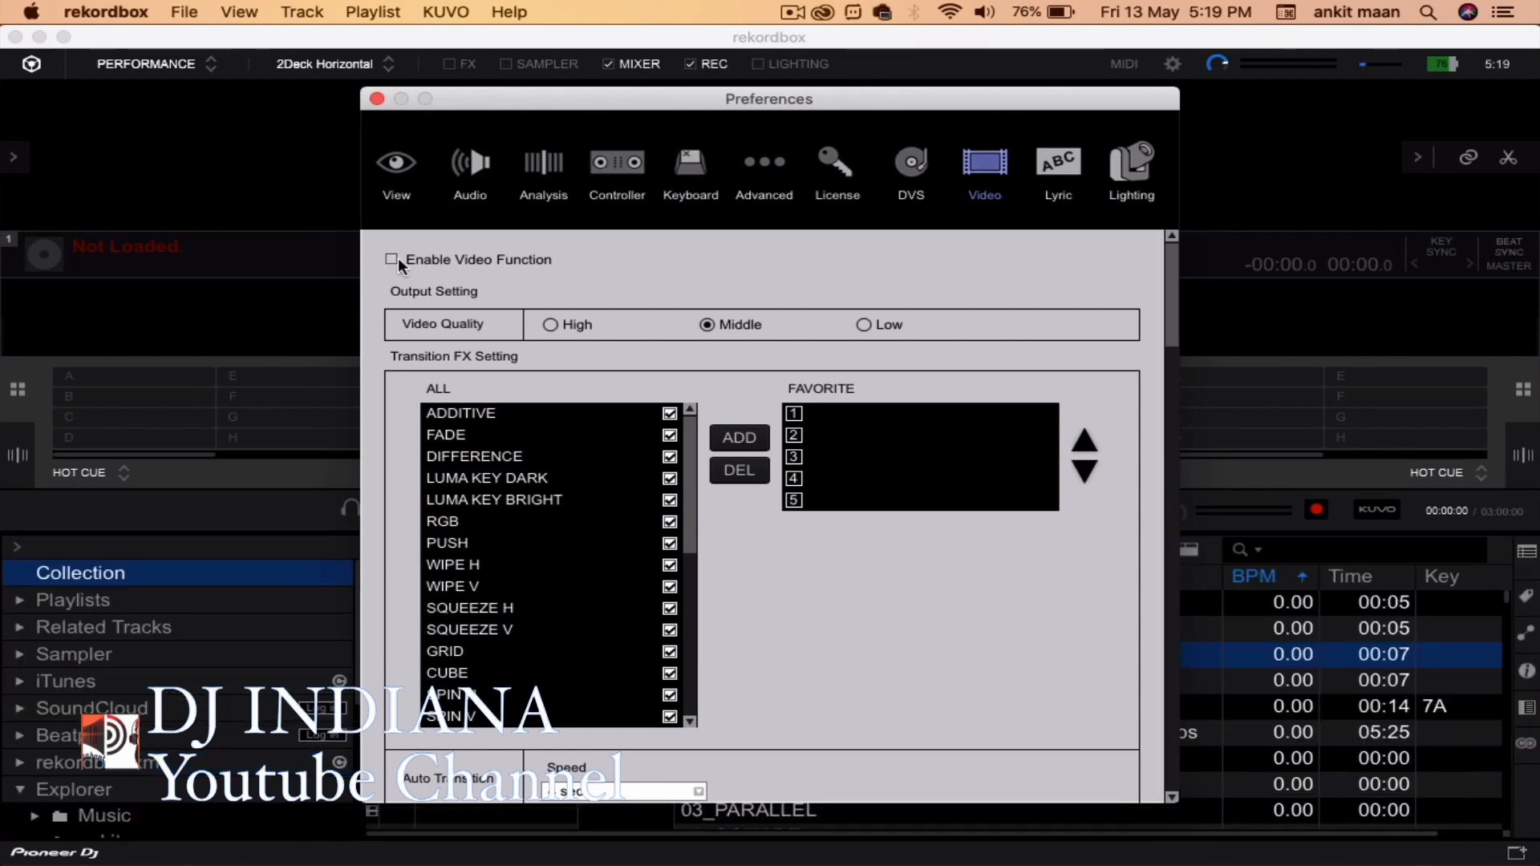
left_click(392, 259)
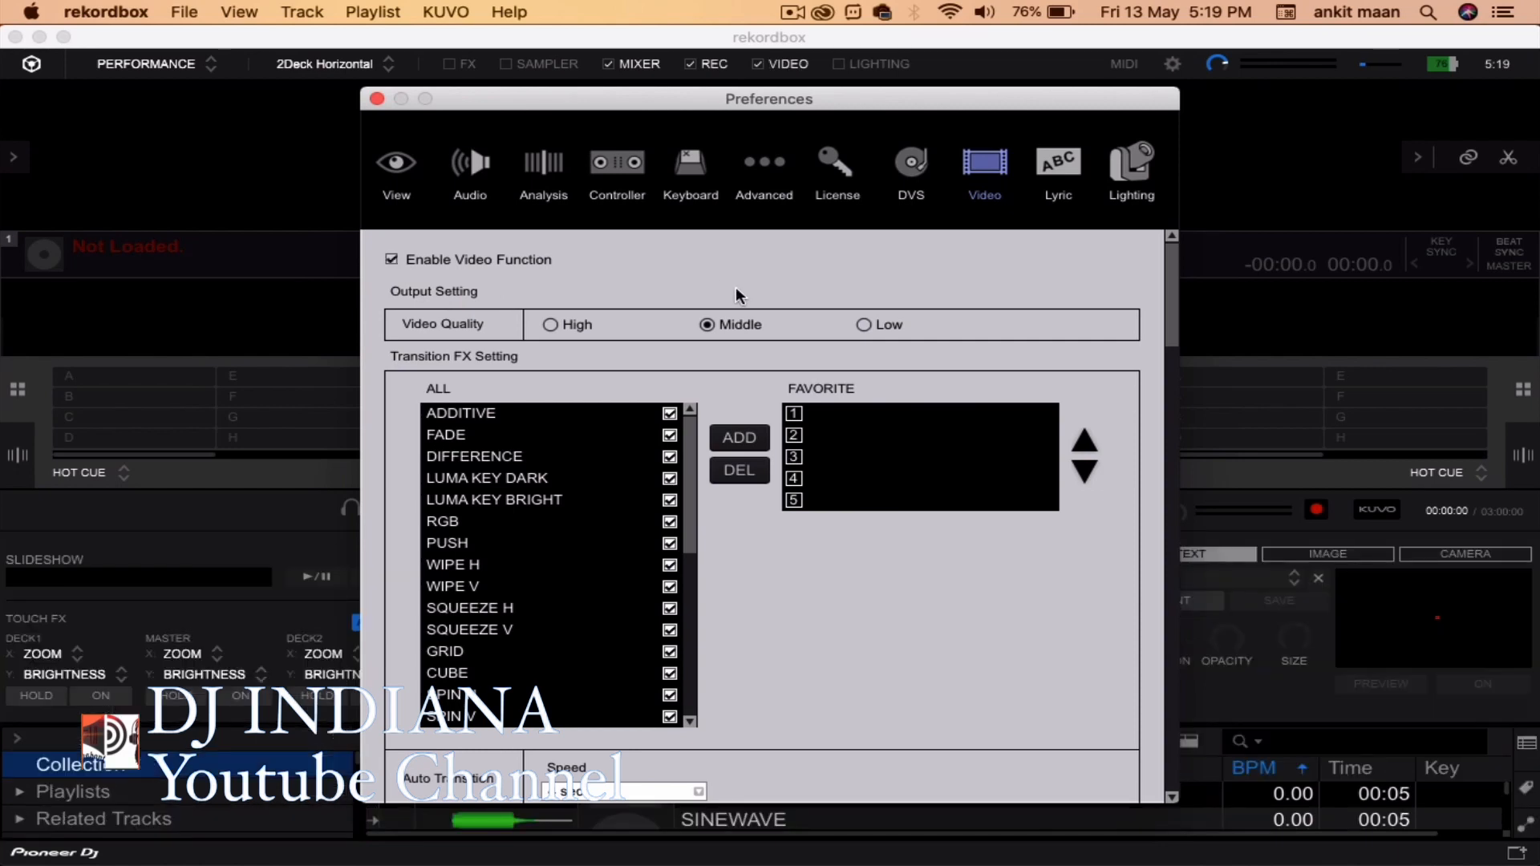
Make sure the Syphon Out output is On in the video preferences, and close the preferences.
scroll(932, 358, "down", 15)
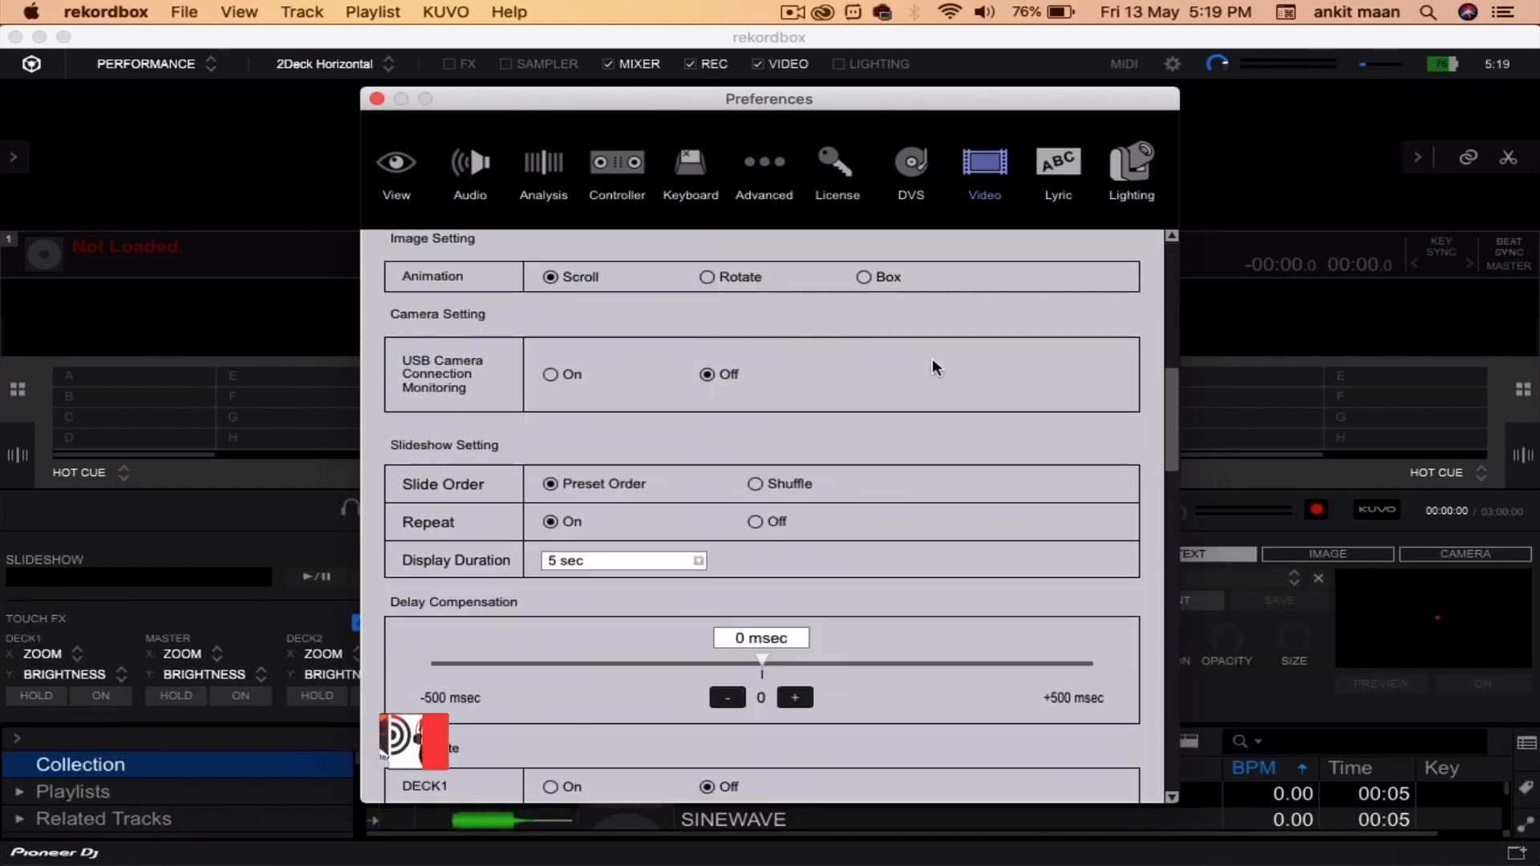
scroll(932, 358, "down", 5)
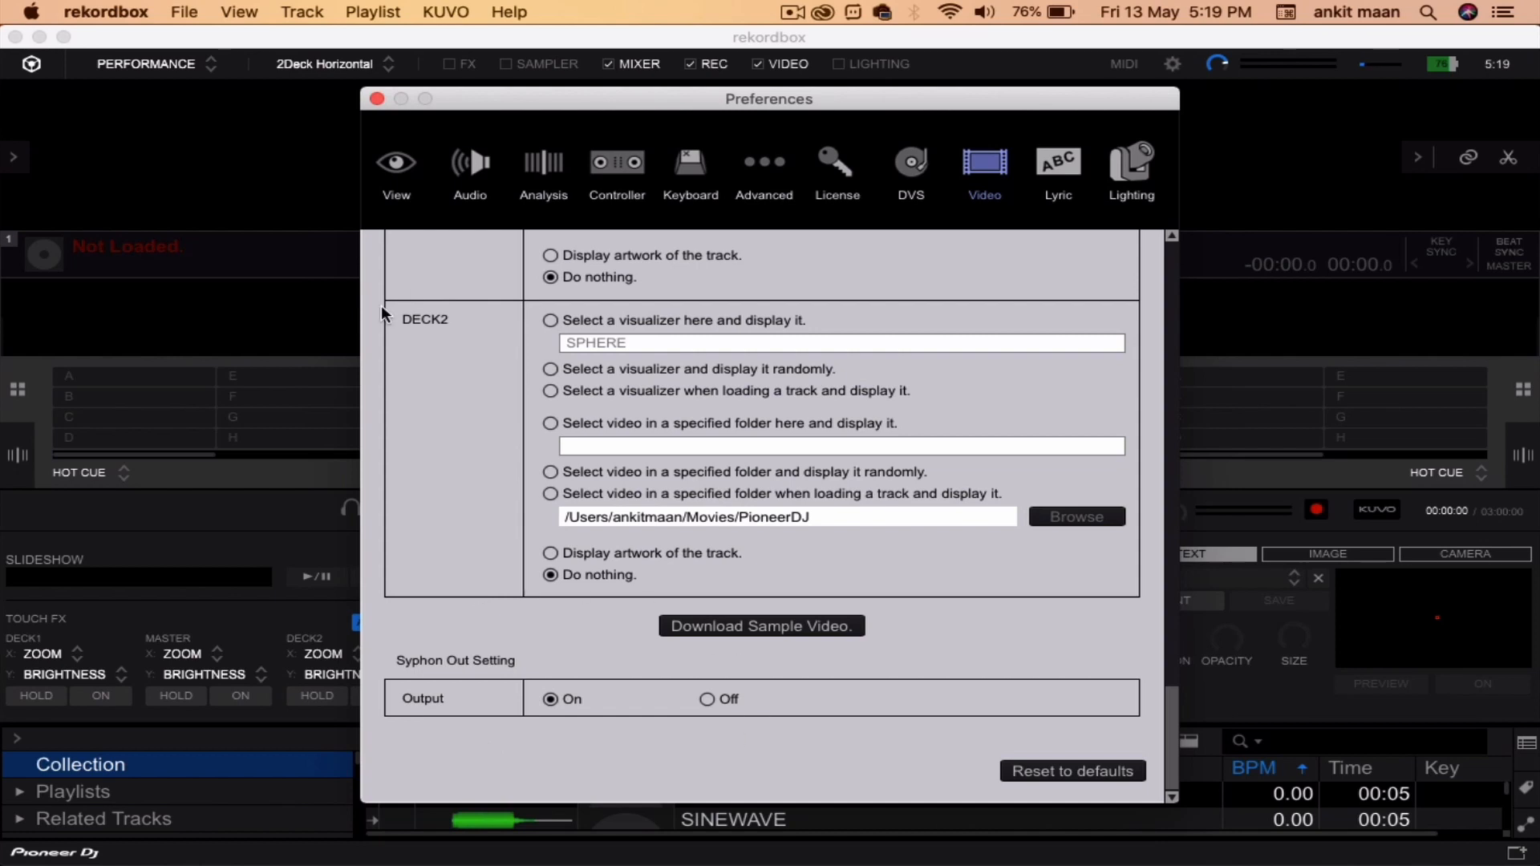
left_click(376, 99)
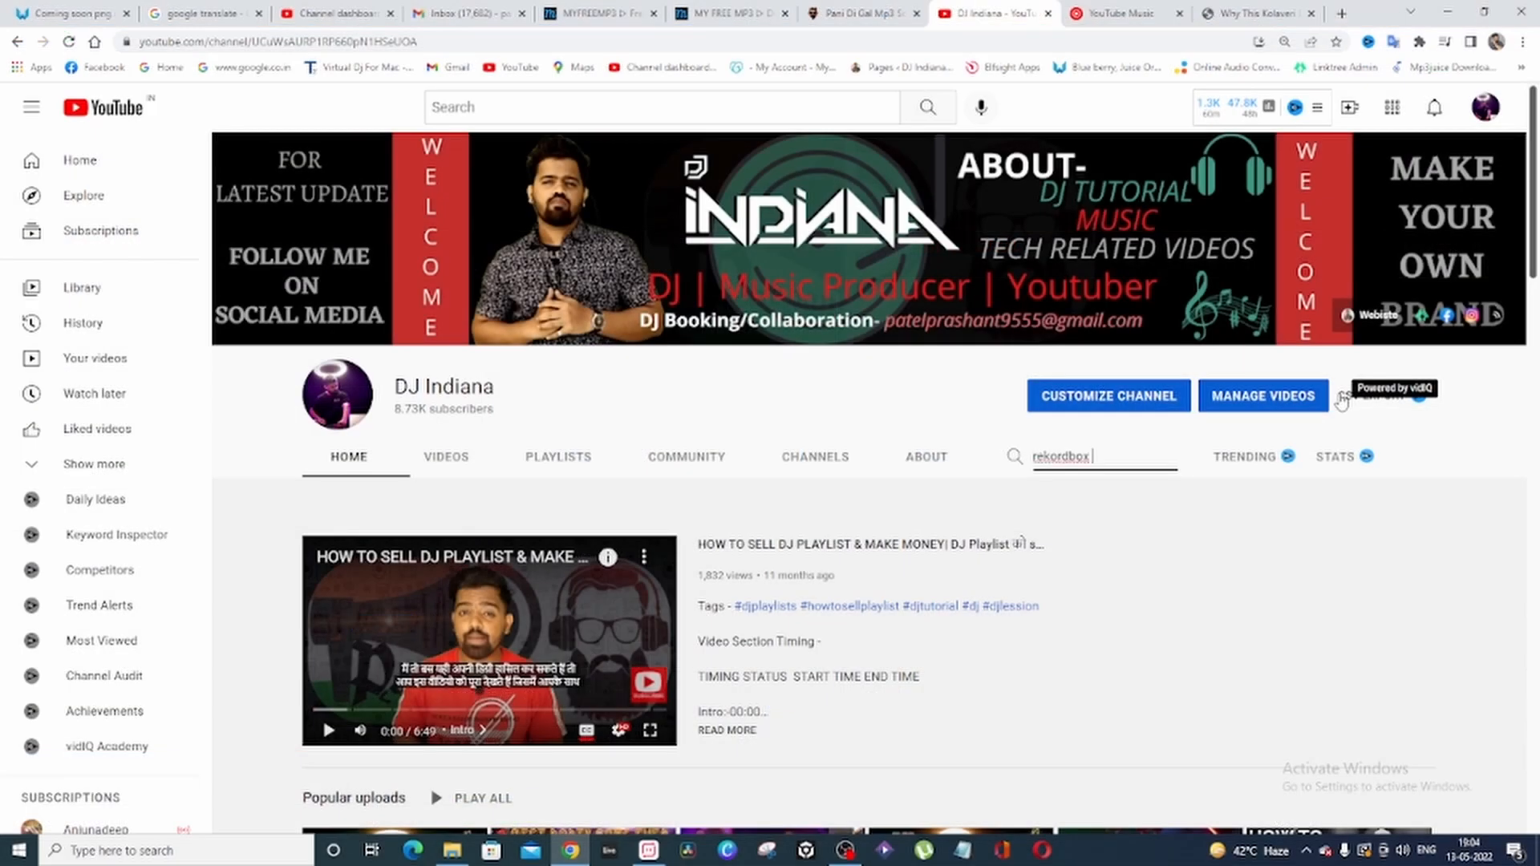
Search the DJ Indiana YouTube channel for "rekordbox video" and skim through the tutorial on video mixing in rekordbox.
type("video")
key("Return")
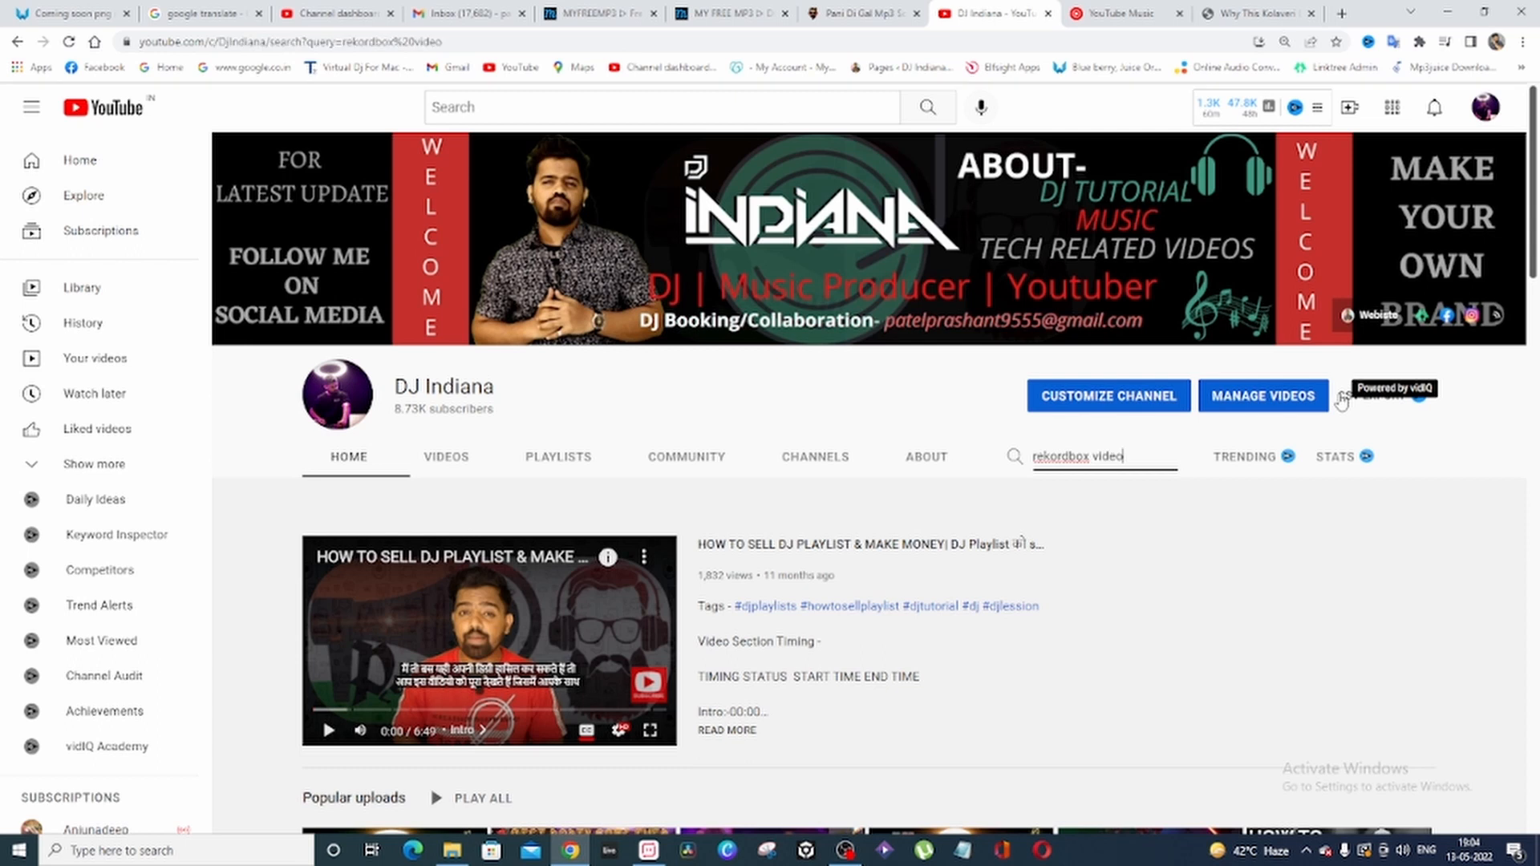
left_click(395, 597)
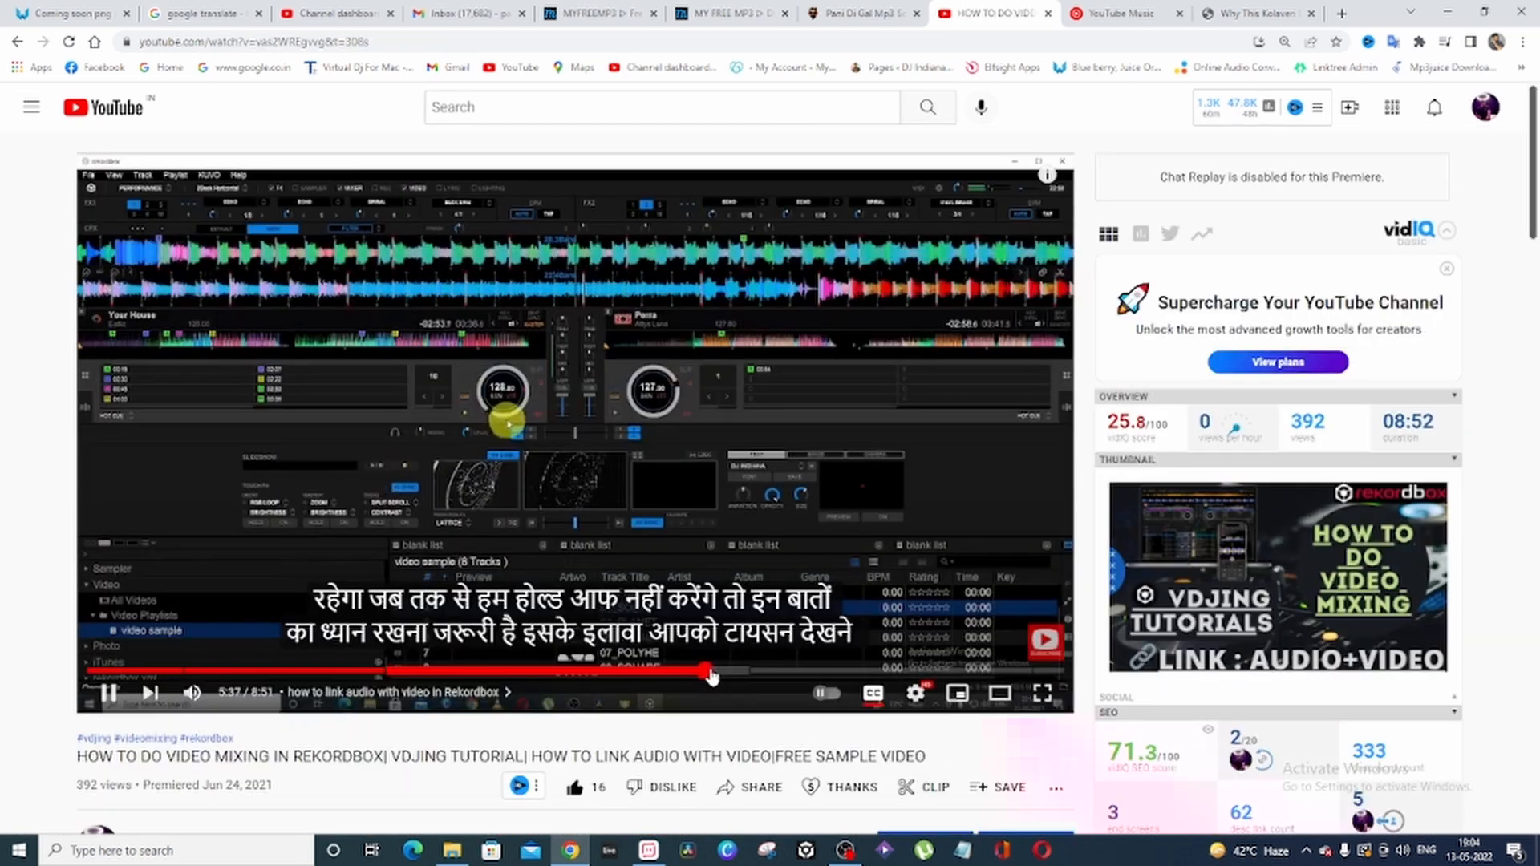
left_click(742, 672)
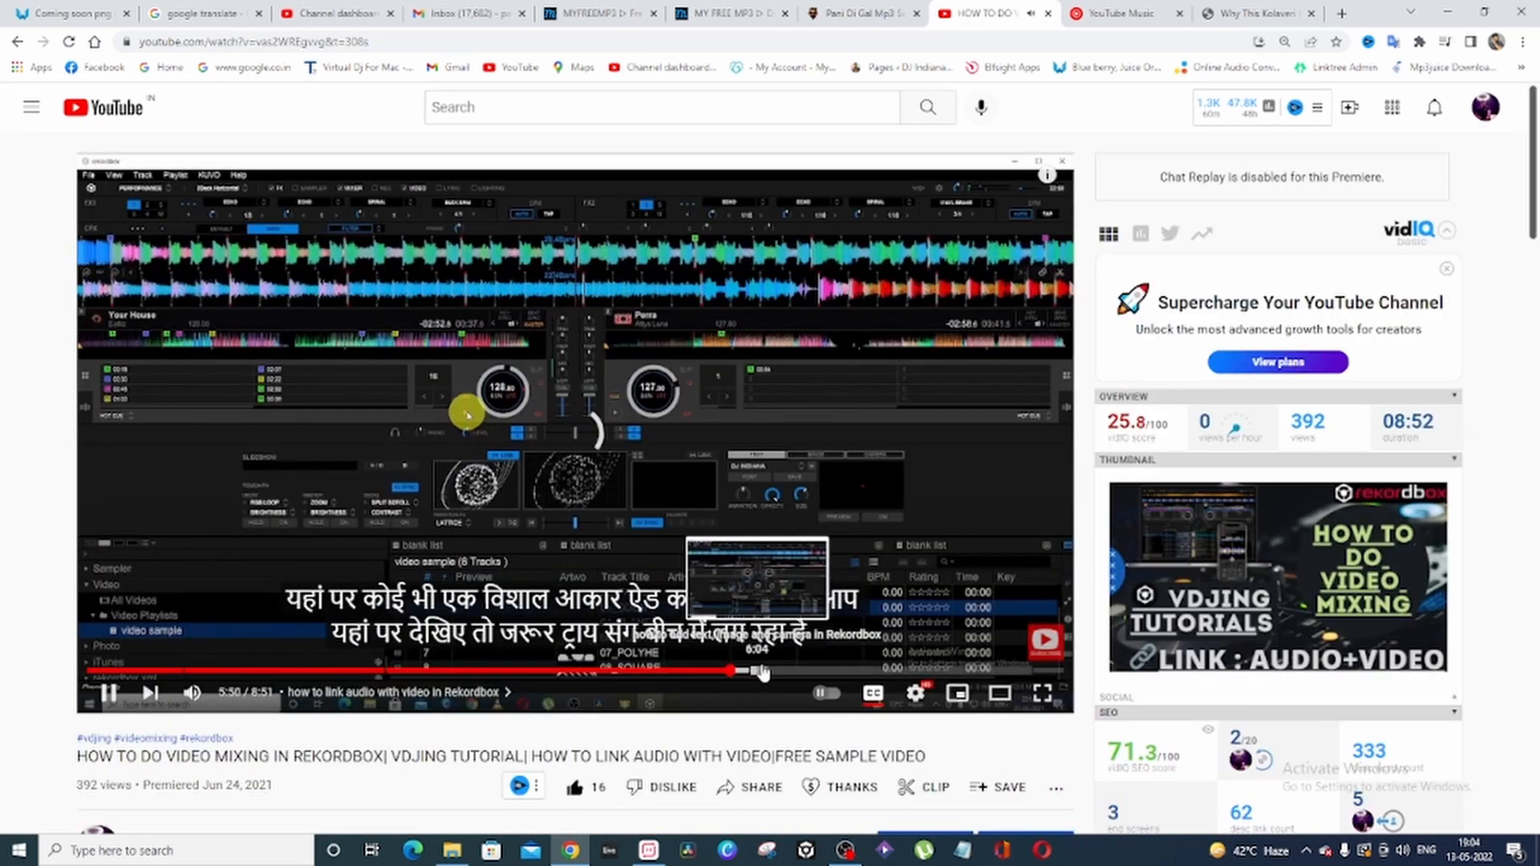
left_click(763, 672)
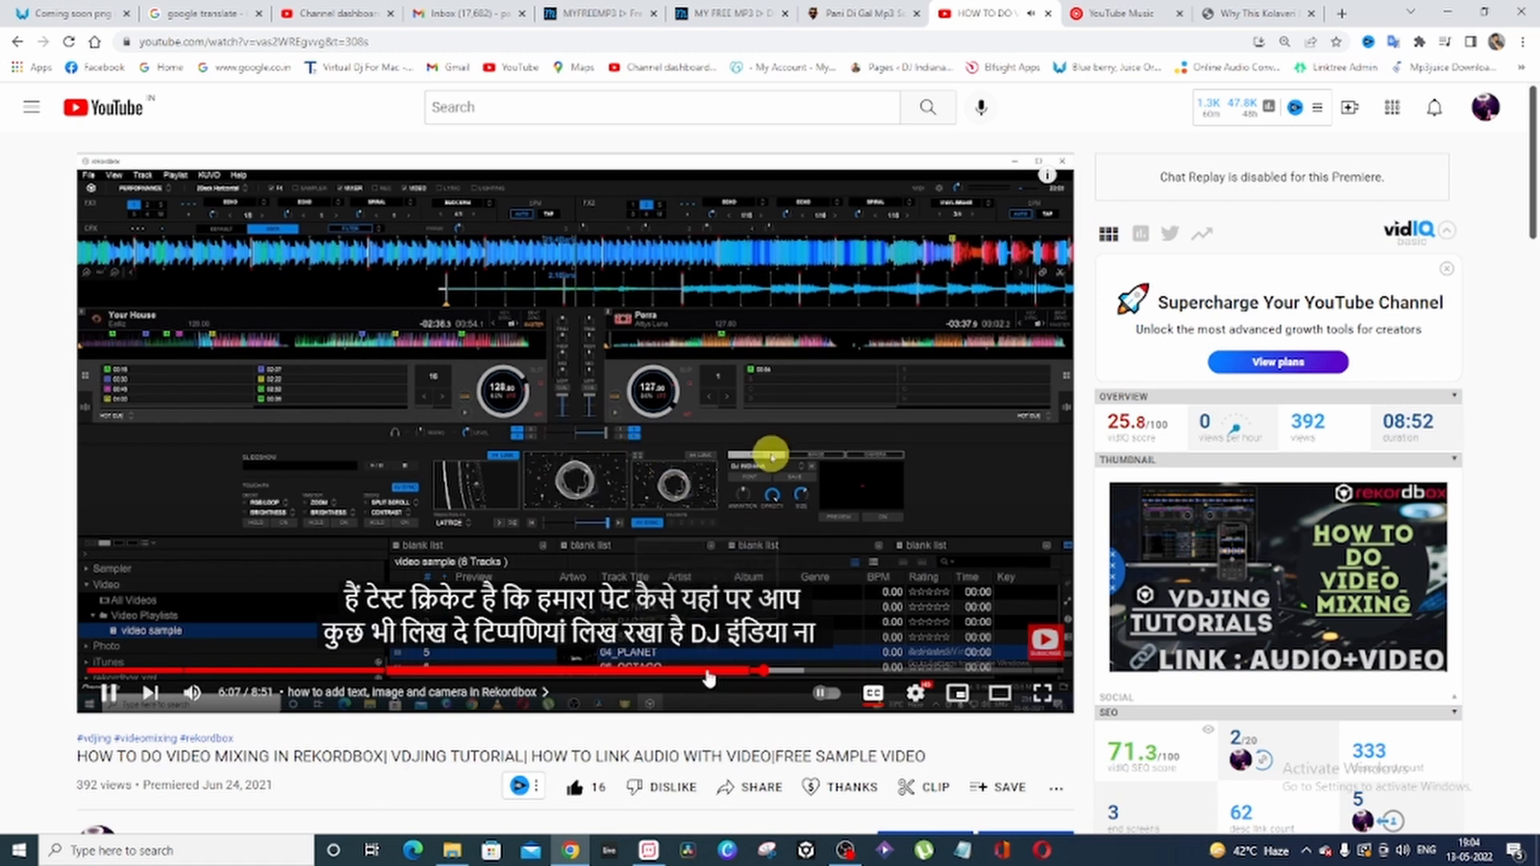
left_click(674, 672)
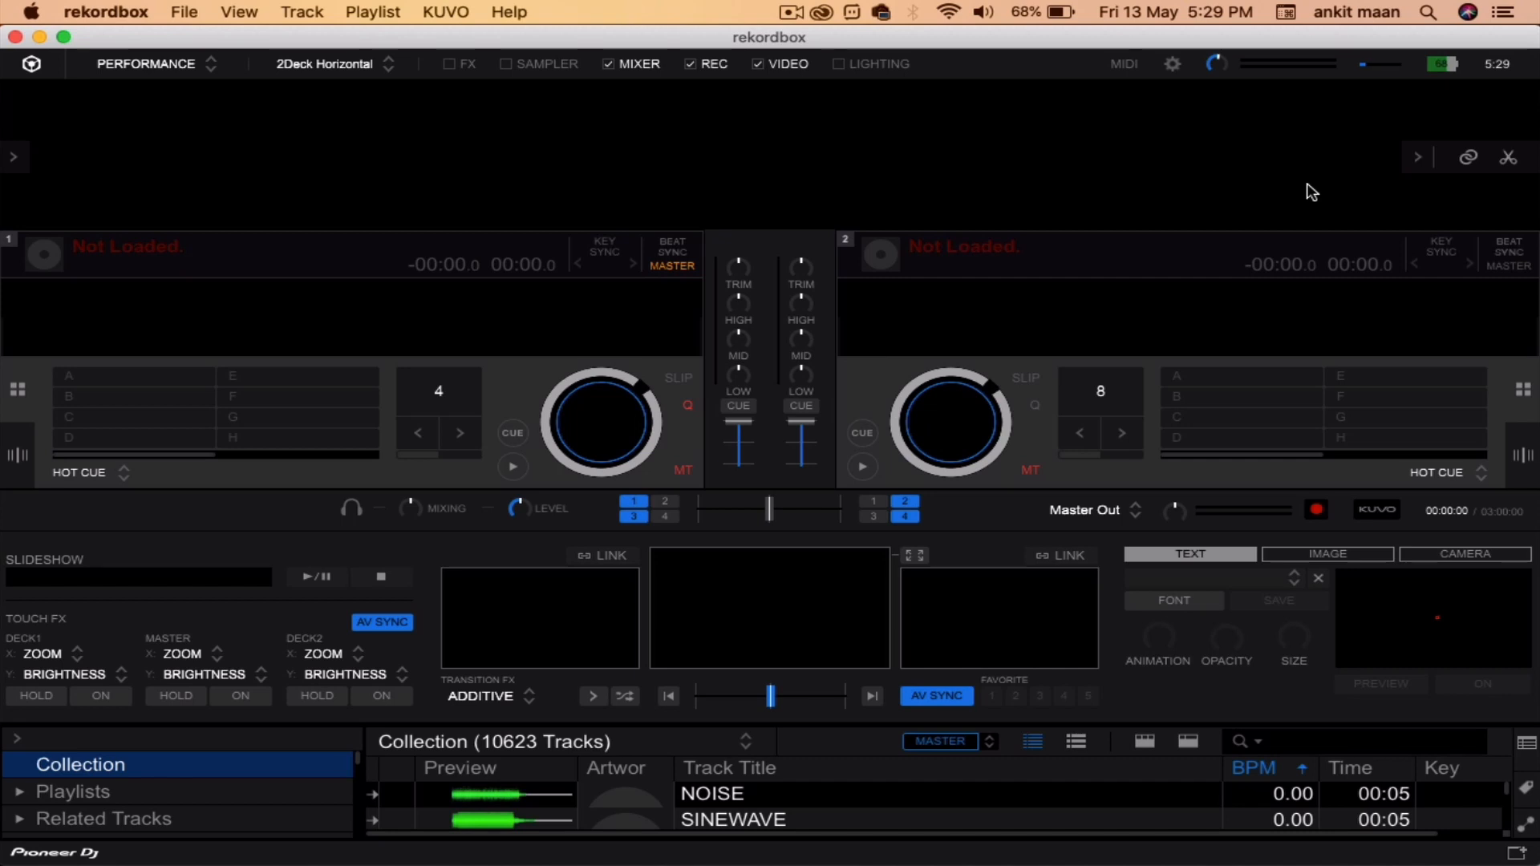
View the Syphon Recorder download page in Chrome, minimise it, and open Syphon Recorder with its window moved over deck 2.
left_click(1009, 804)
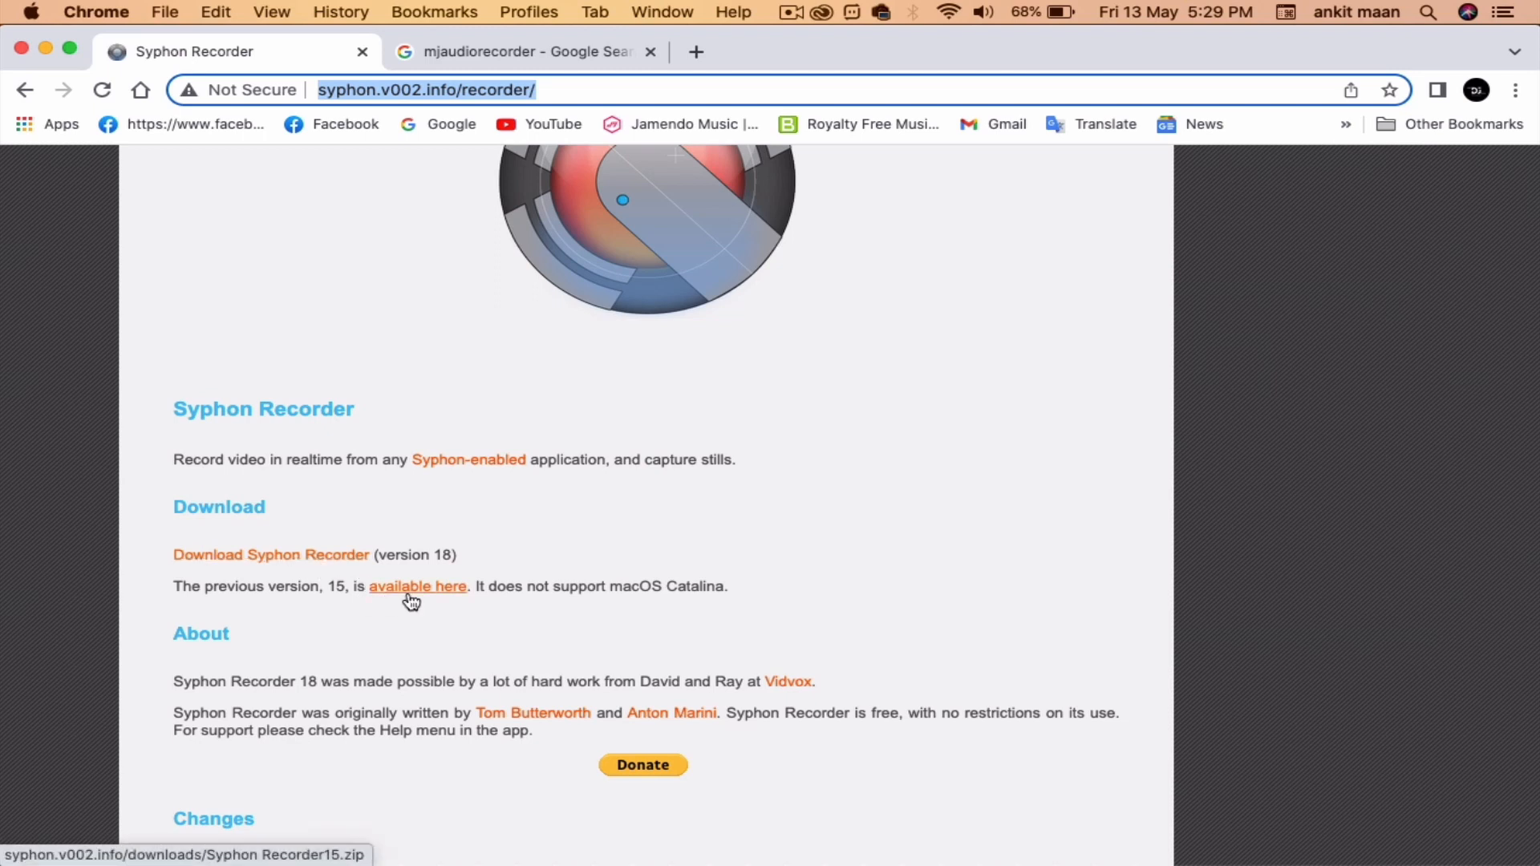
left_click(46, 49)
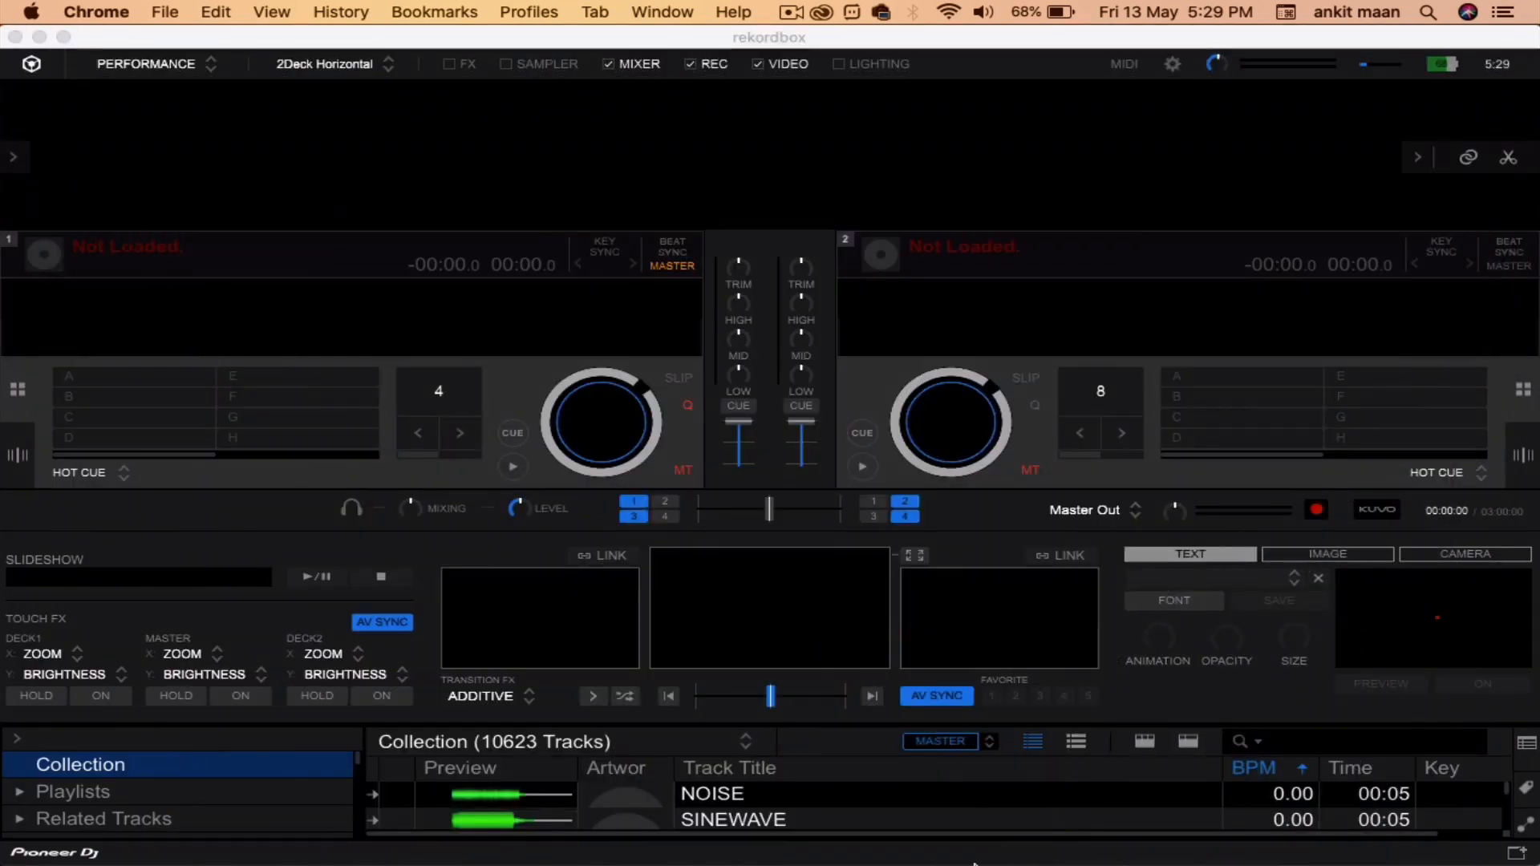
left_click(1103, 806)
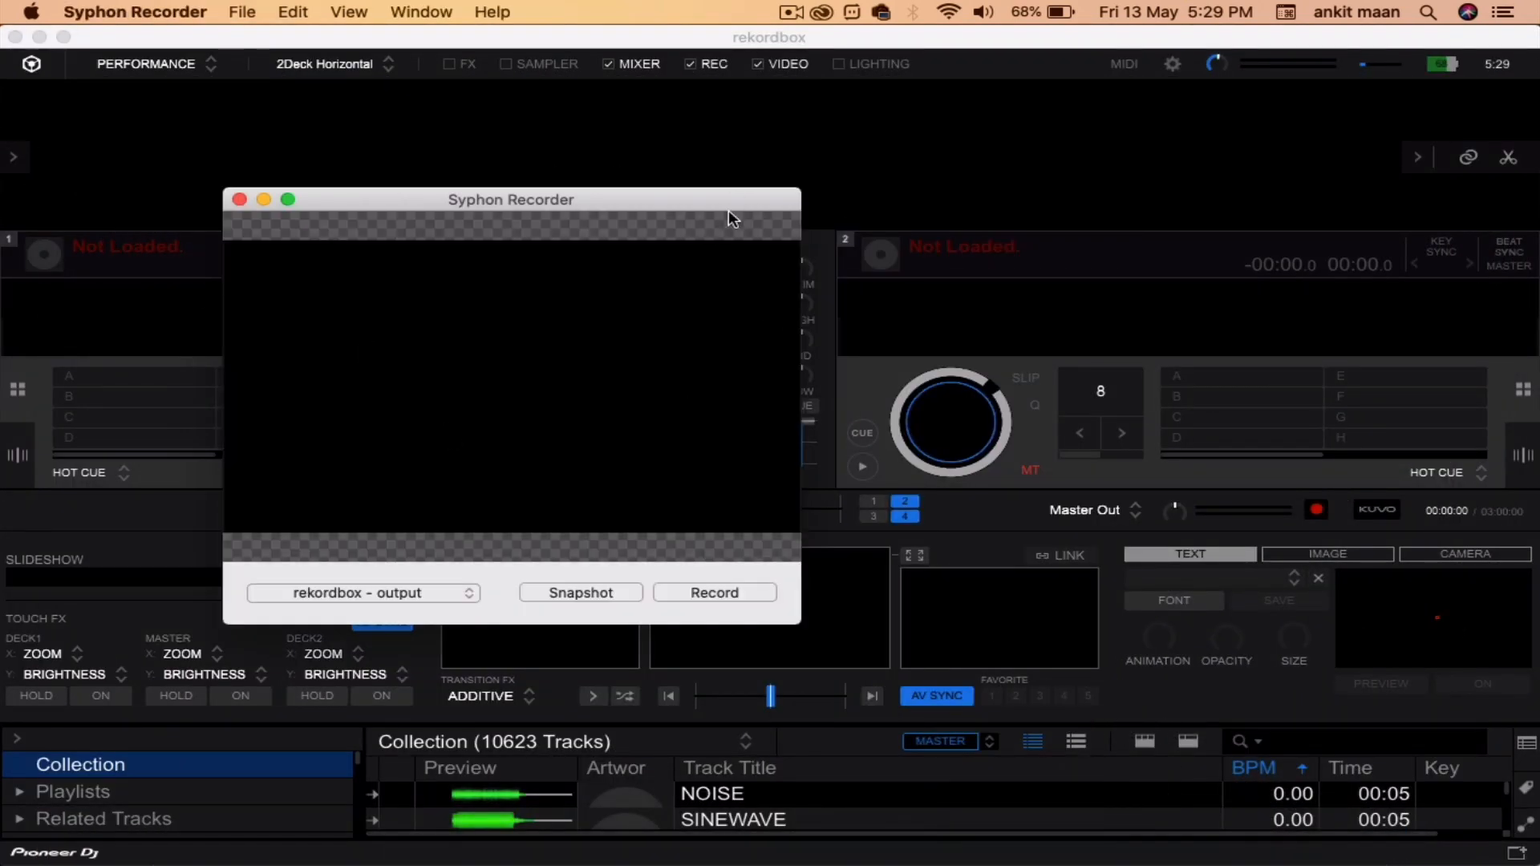
left_click_drag(735, 201, 1308, 180)
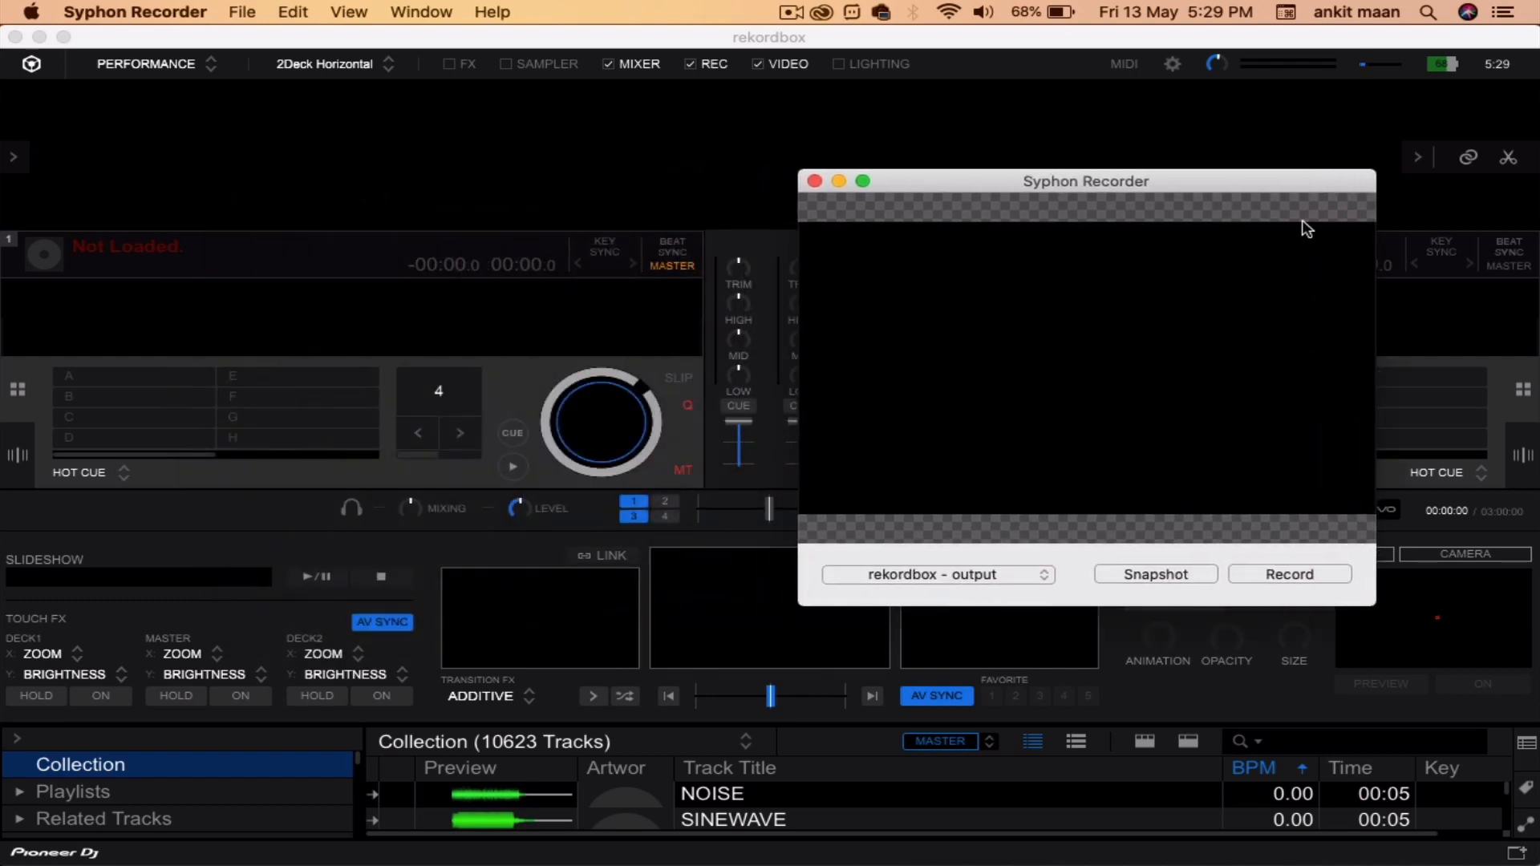
Load videoplayback.mp4 from the Finder folder onto deck 1 in rekordbox and start playing it.
mouse_move(579, 862)
left_click(210, 808)
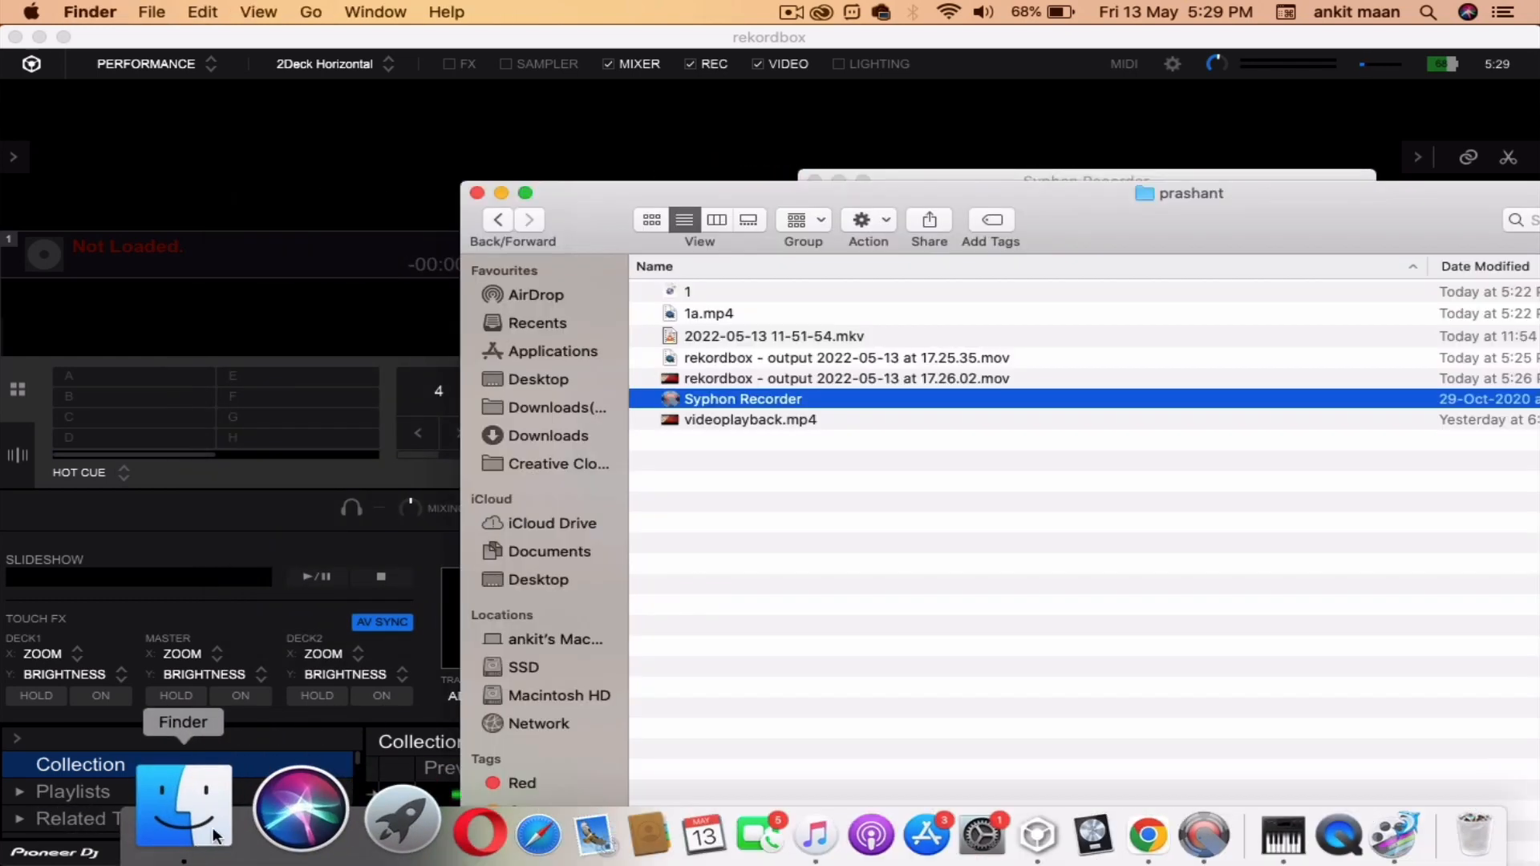
left_click_drag(735, 422, 429, 377)
left_click(381, 281)
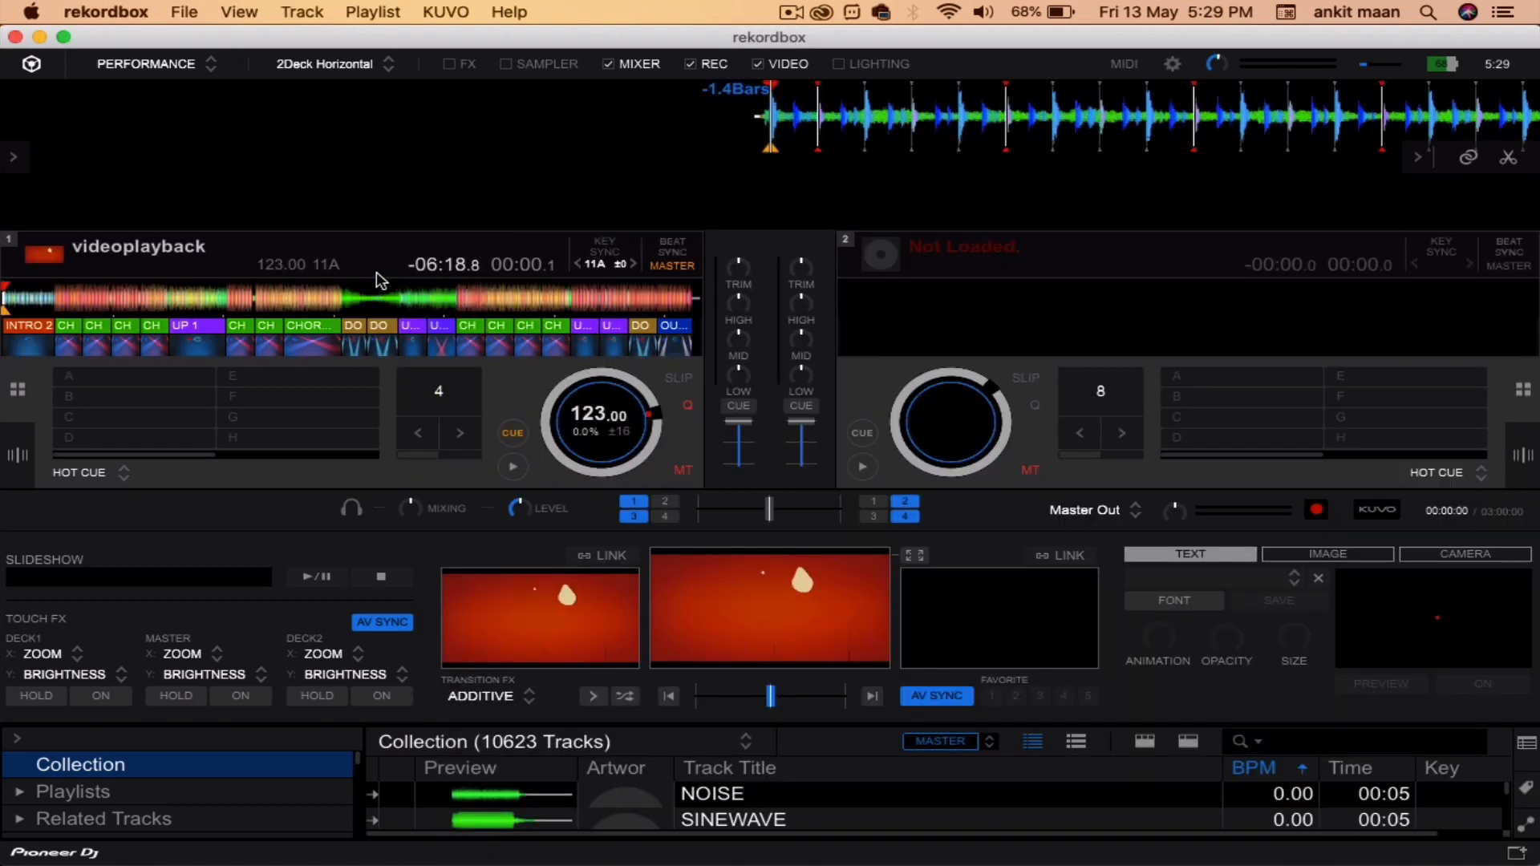
left_click(511, 467)
Record a short clip of the "rekordbox - output" source in Syphon Recorder and stop the recording.
left_click(1077, 857)
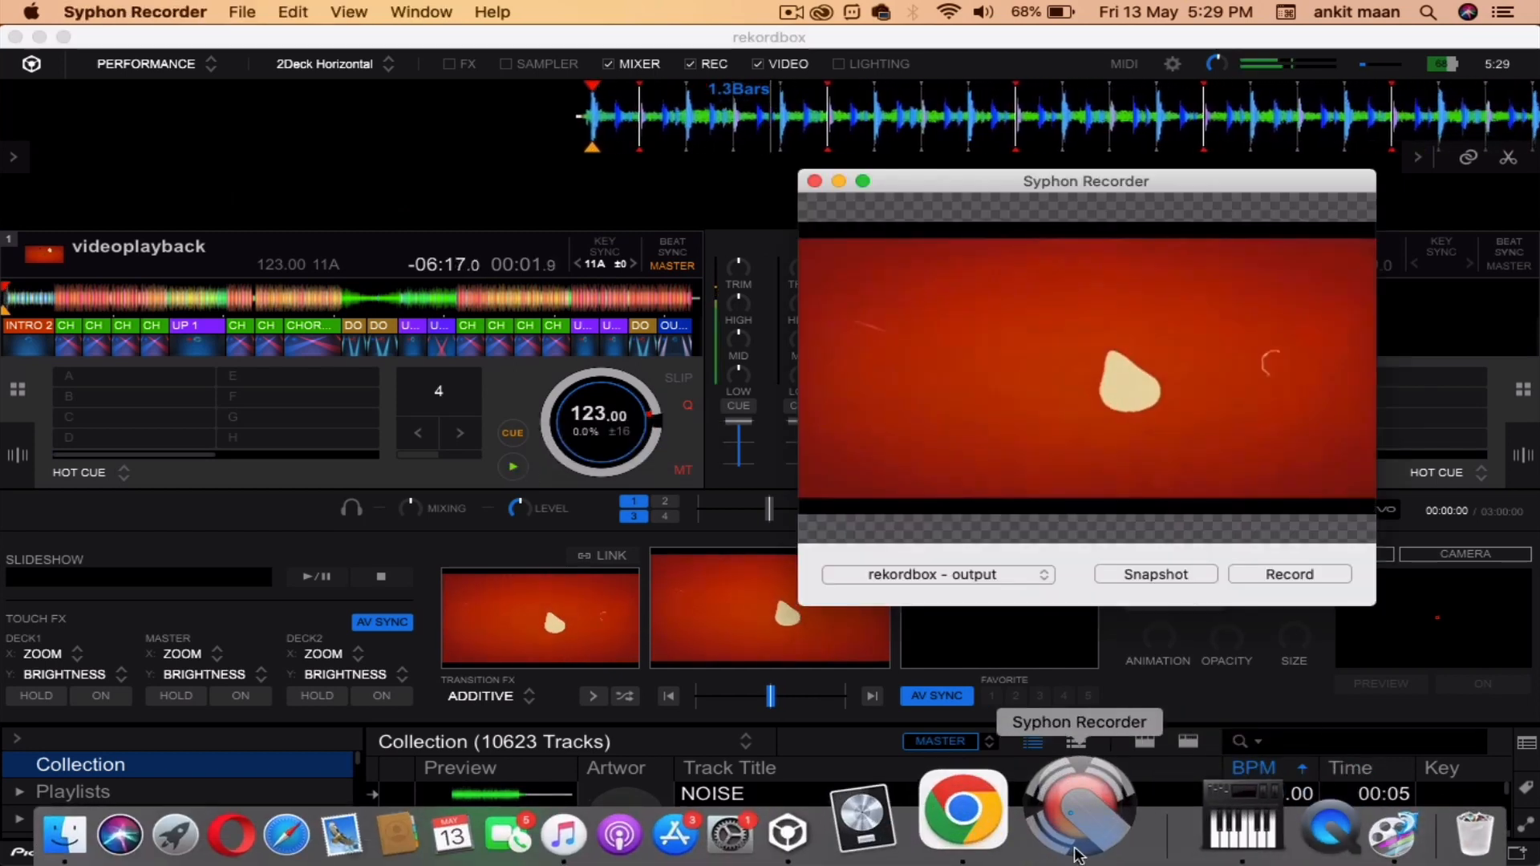
left_click(1281, 576)
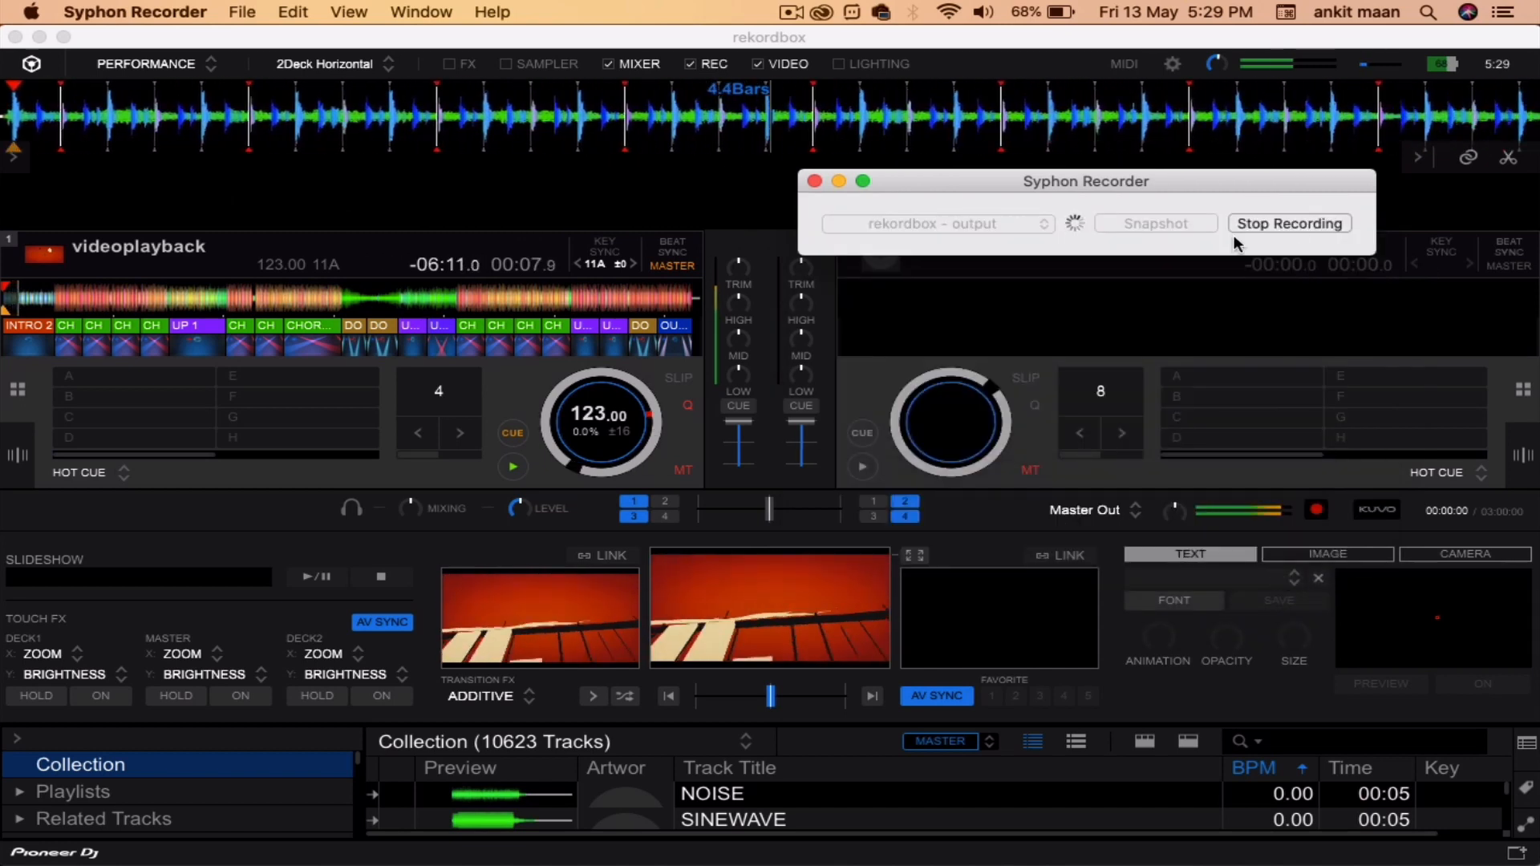
left_click(1296, 223)
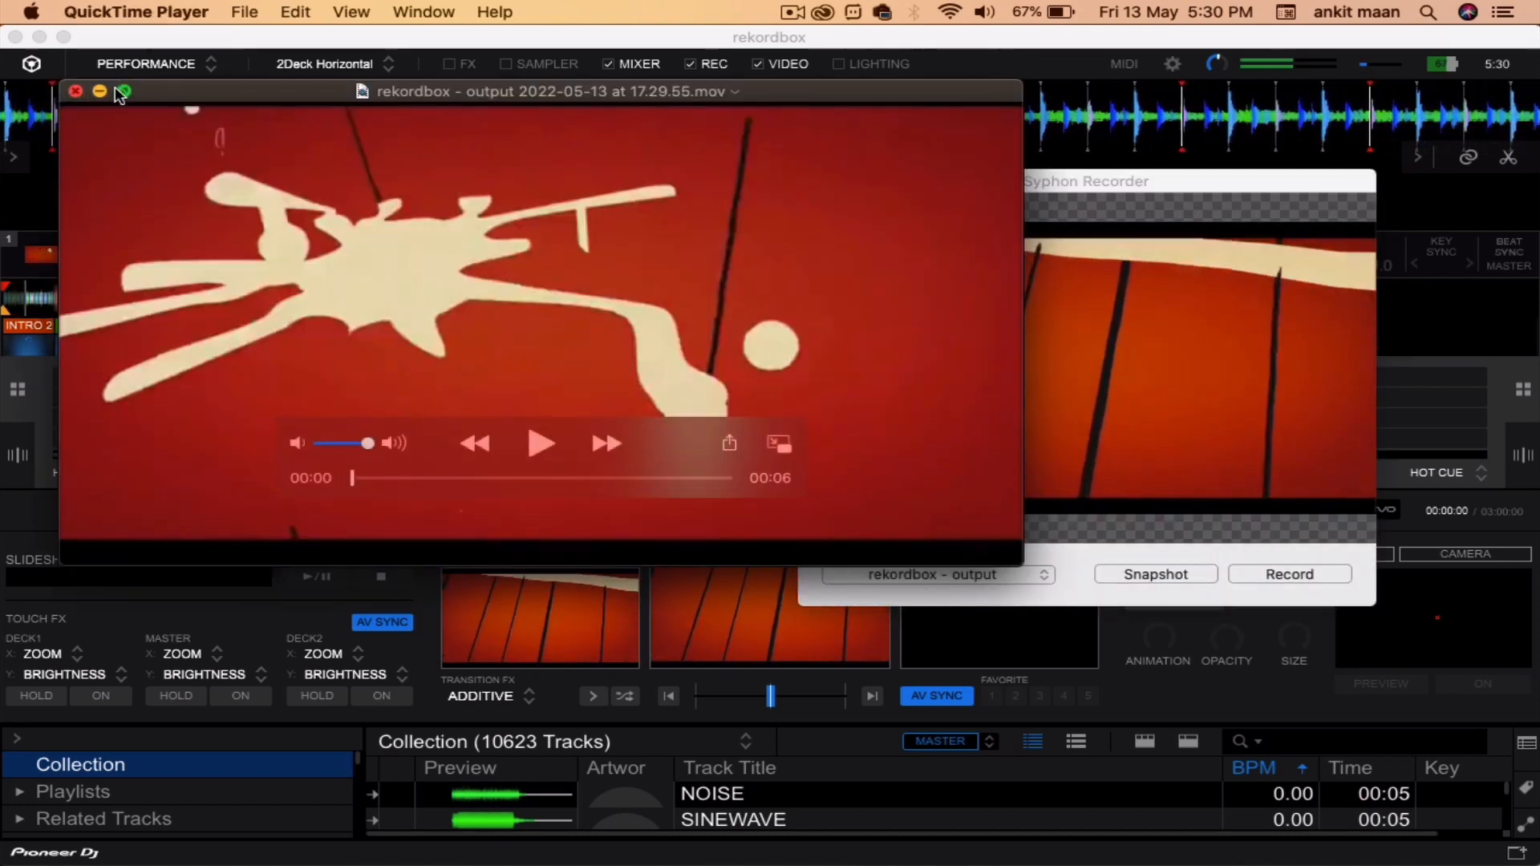
Pause deck 1, play back the recorded .mov clip in QuickTime Player to check it, and close the clip.
left_click_drag(202, 92, 792, 104)
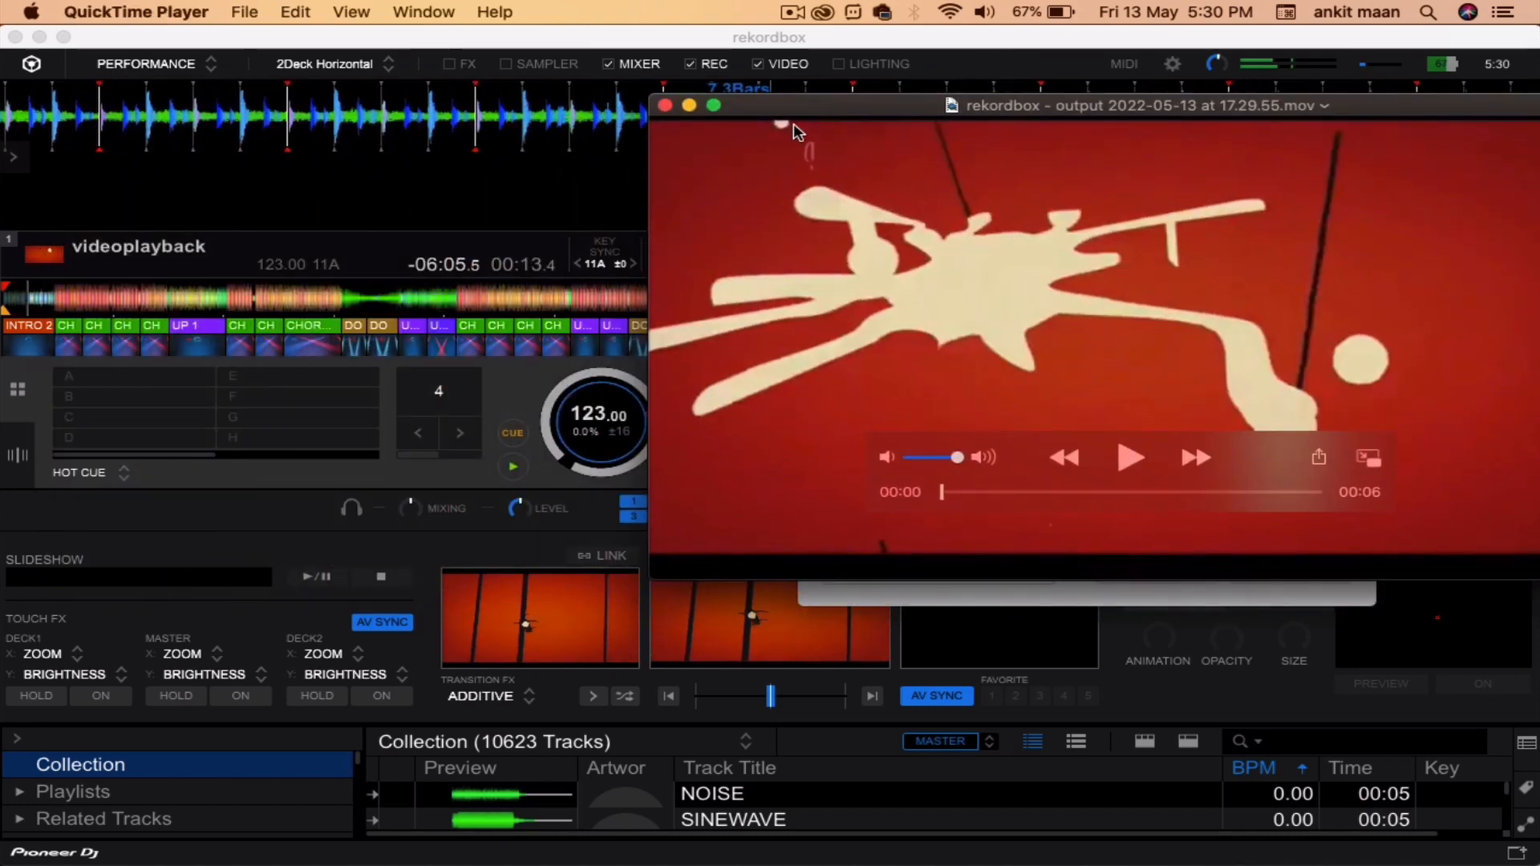
left_click(475, 505)
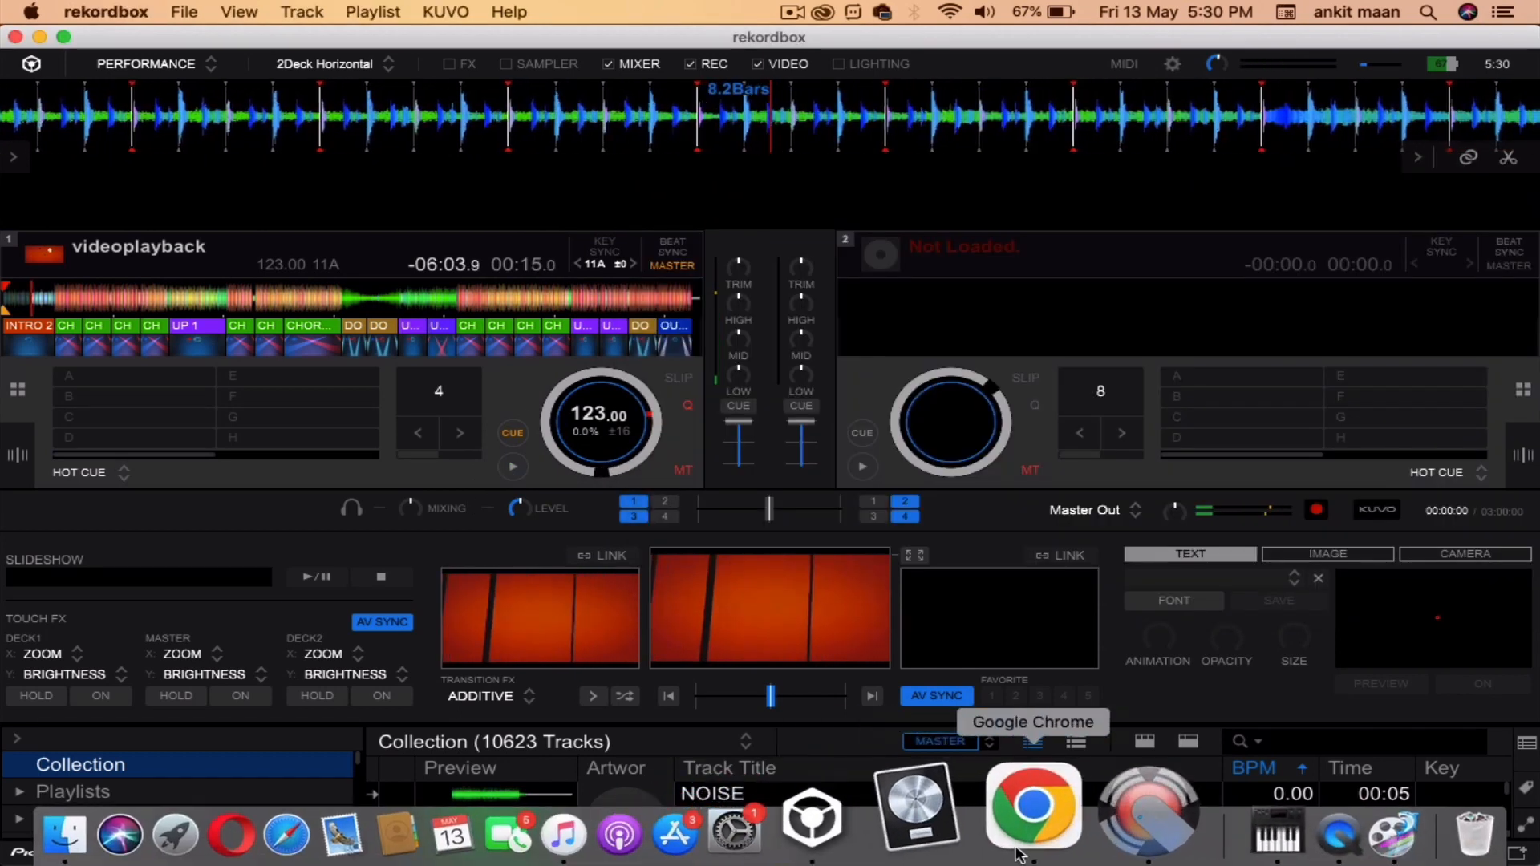
left_click(1190, 810)
mouse_move(980, 347)
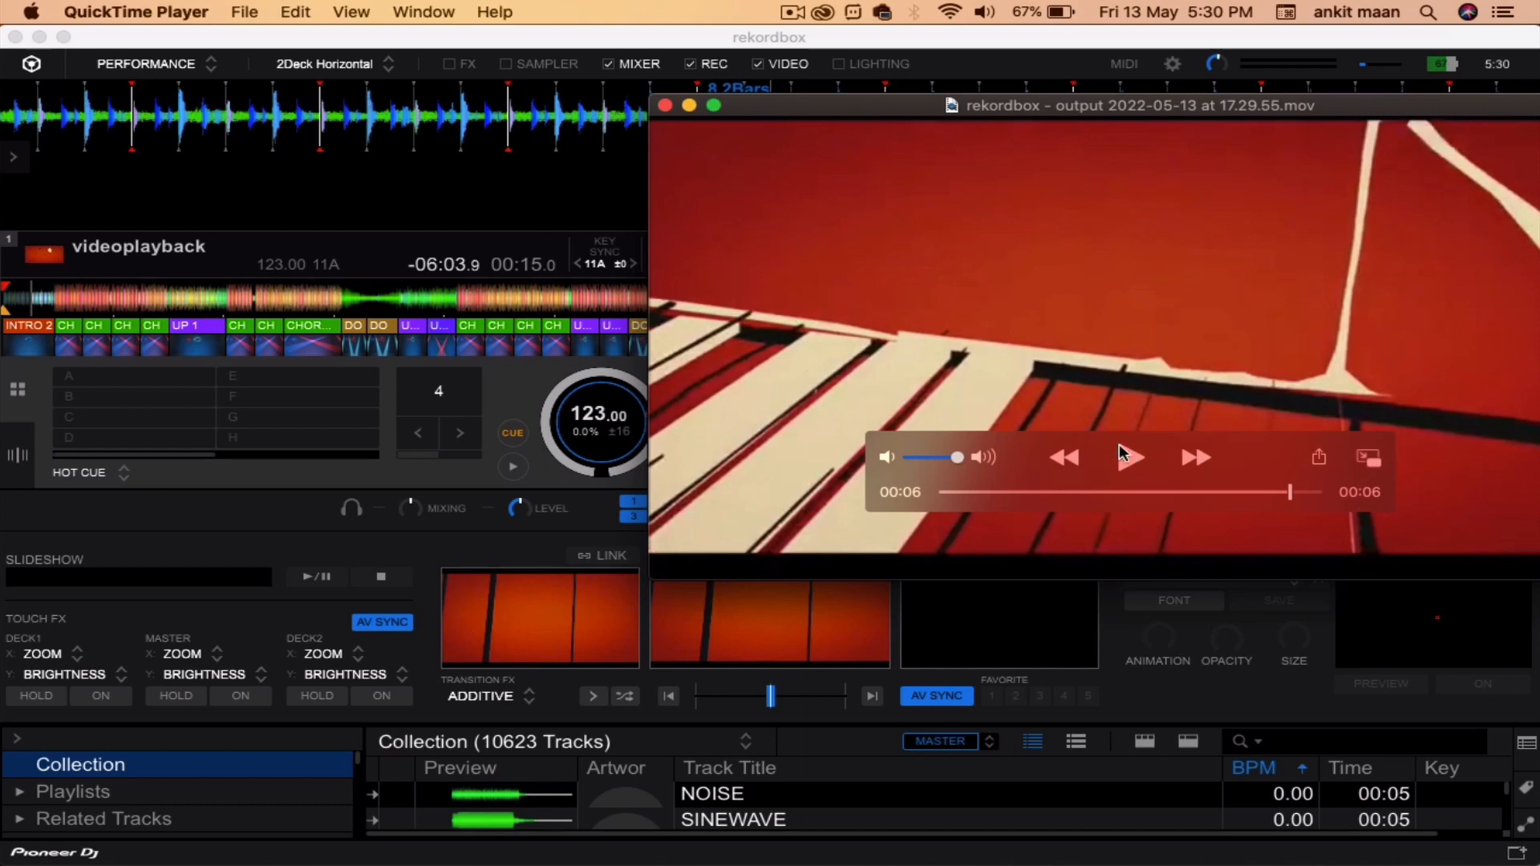
left_click(662, 108)
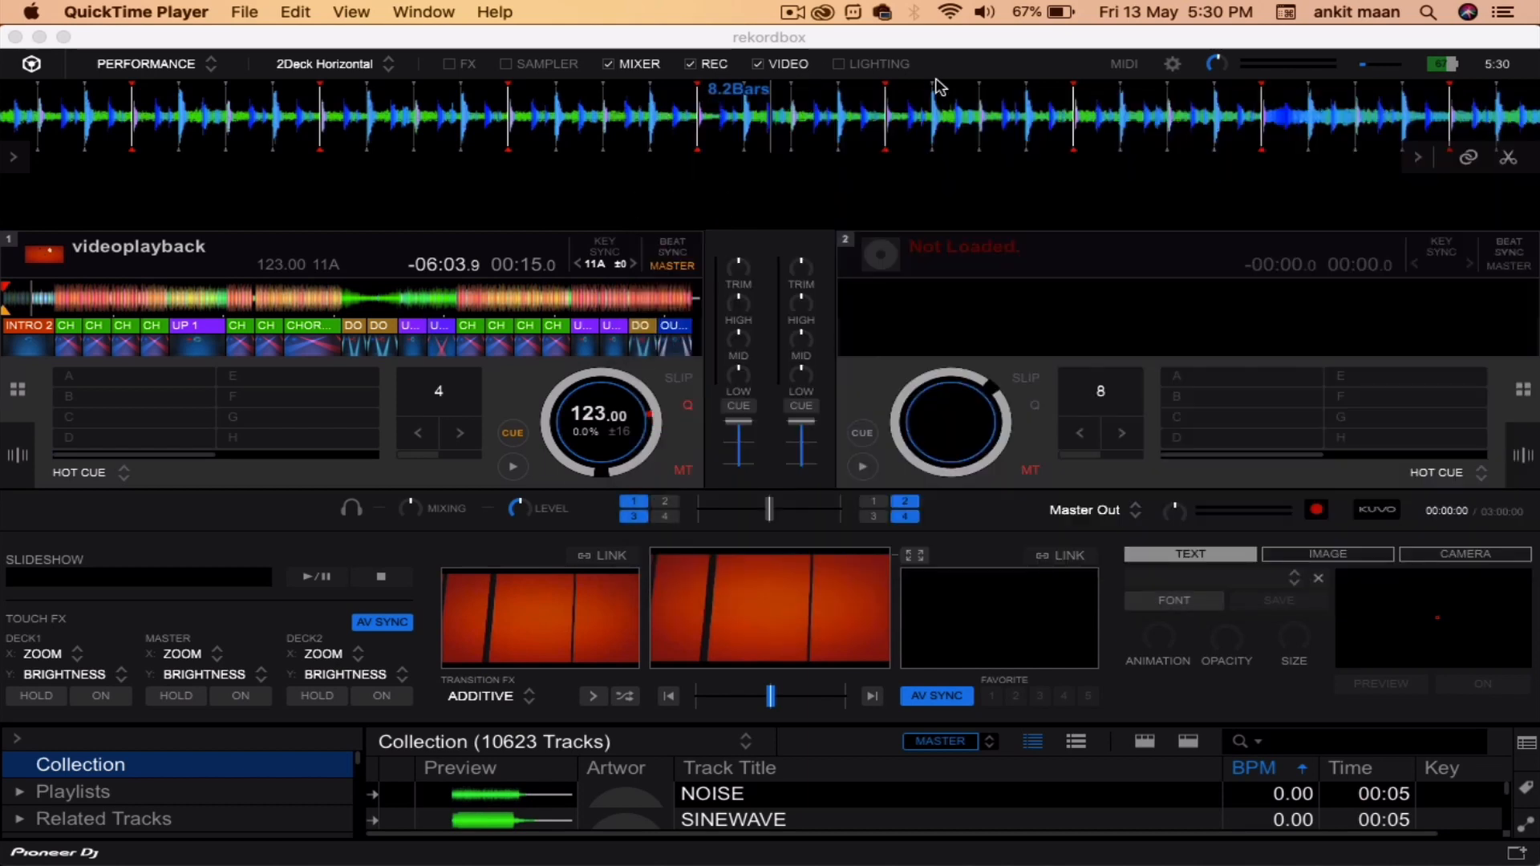
Set the Syphon Out output to Off in the rekordbox video preferences and close them.
left_click(1172, 79)
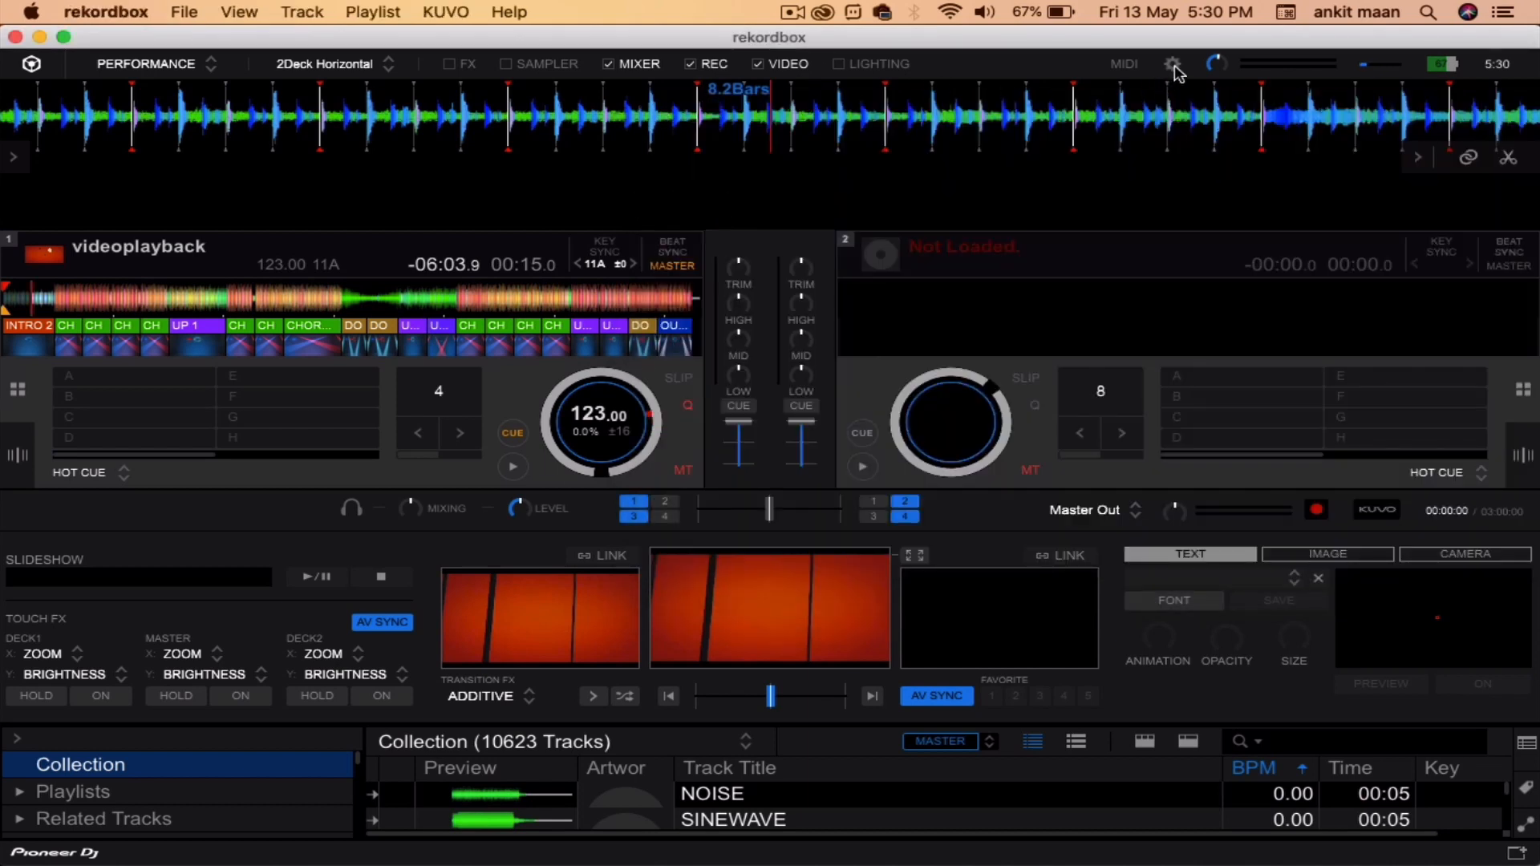
left_click(1173, 64)
scroll(875, 587, "down", 15)
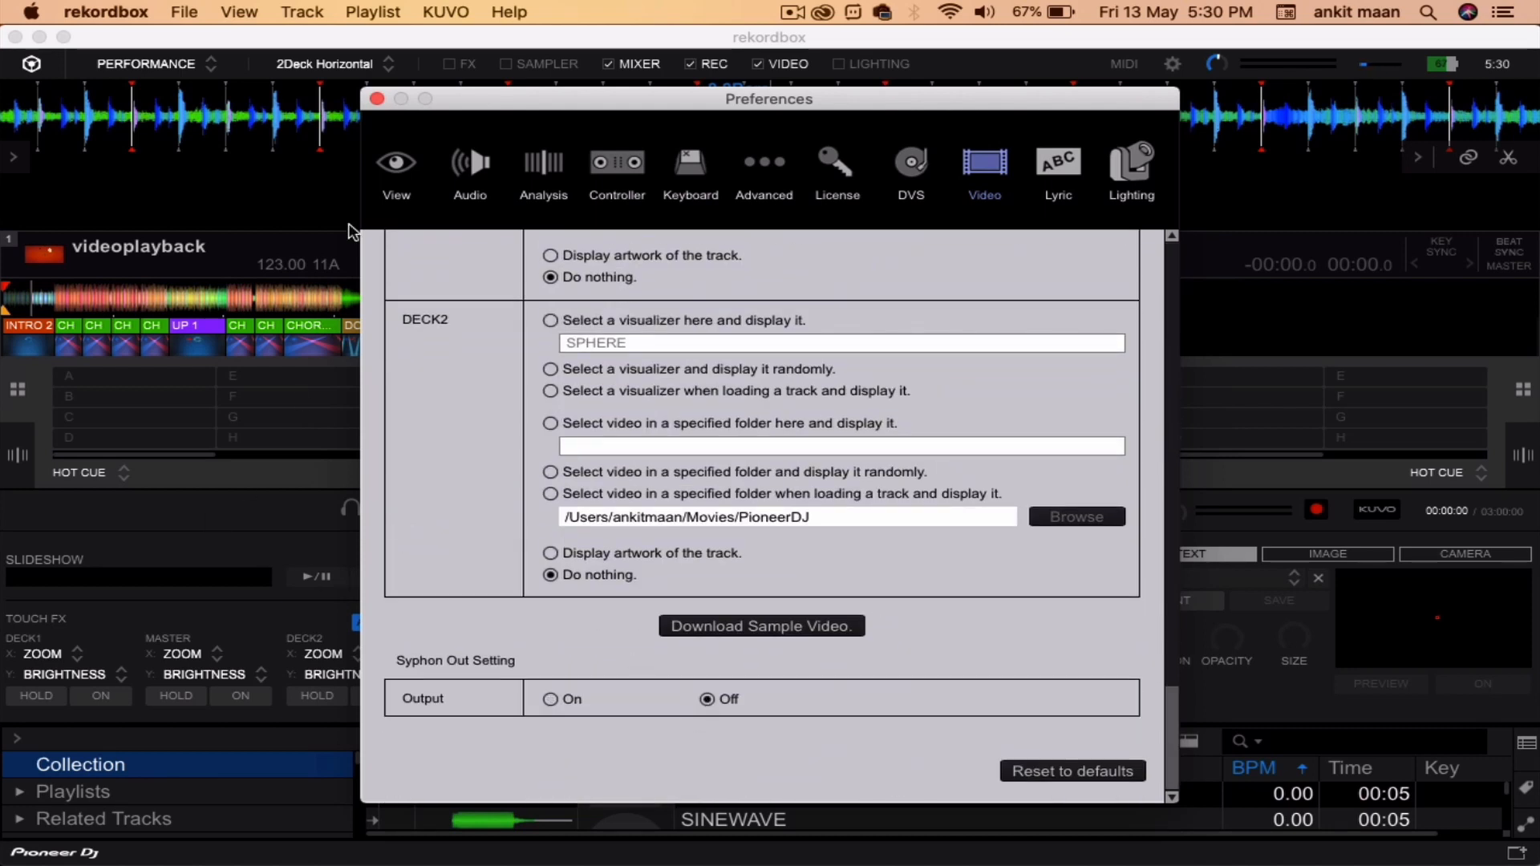
left_click(377, 99)
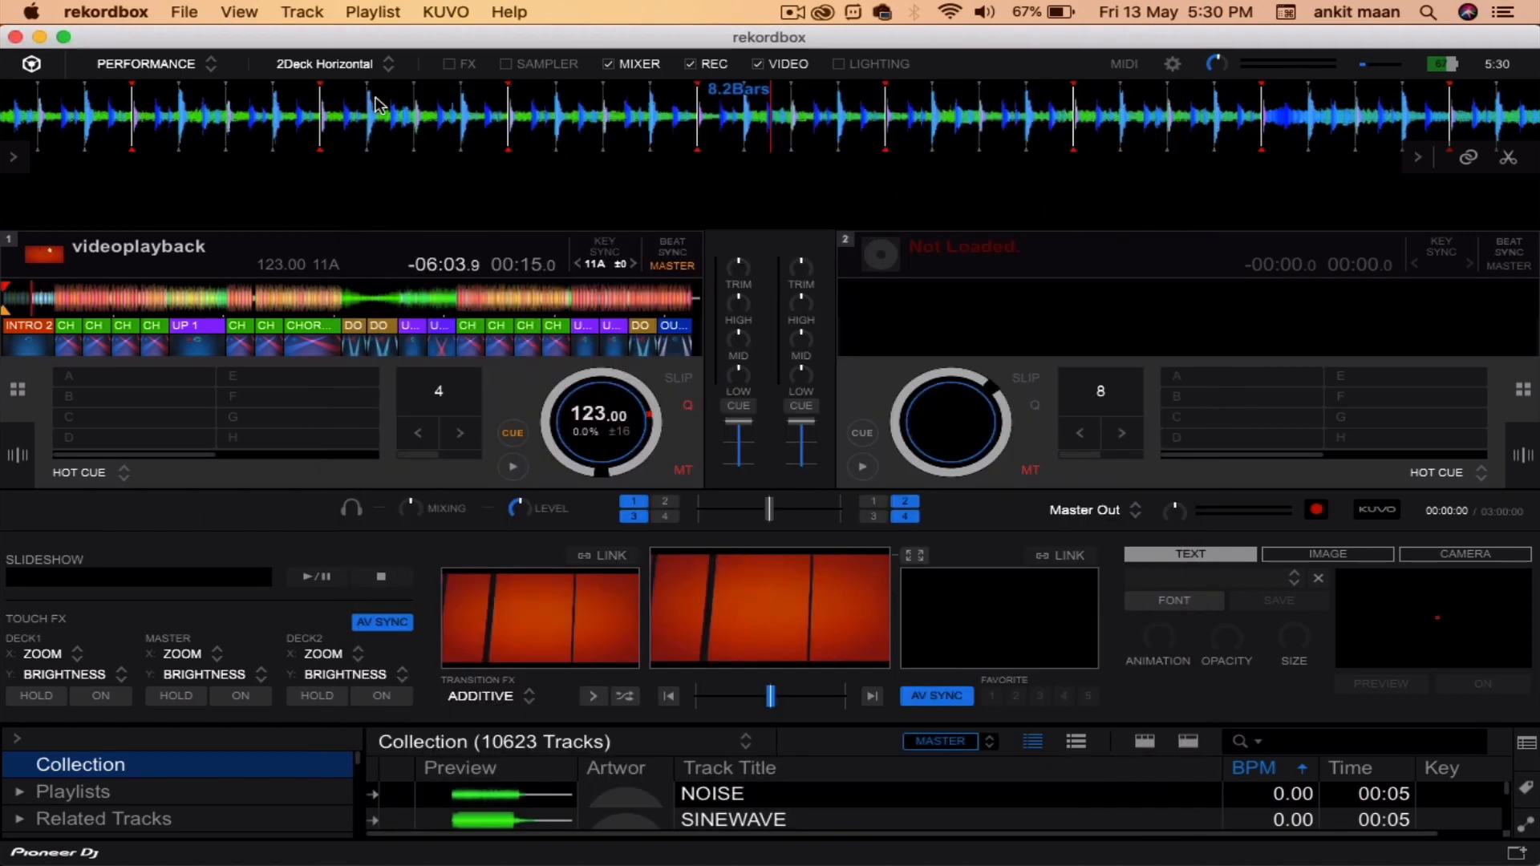
Resume playback on deck 1 and start another Syphon Recorder recording of "rekordbox - output".
left_click(510, 469)
mouse_move(994, 850)
left_click(1069, 830)
left_click(1296, 571)
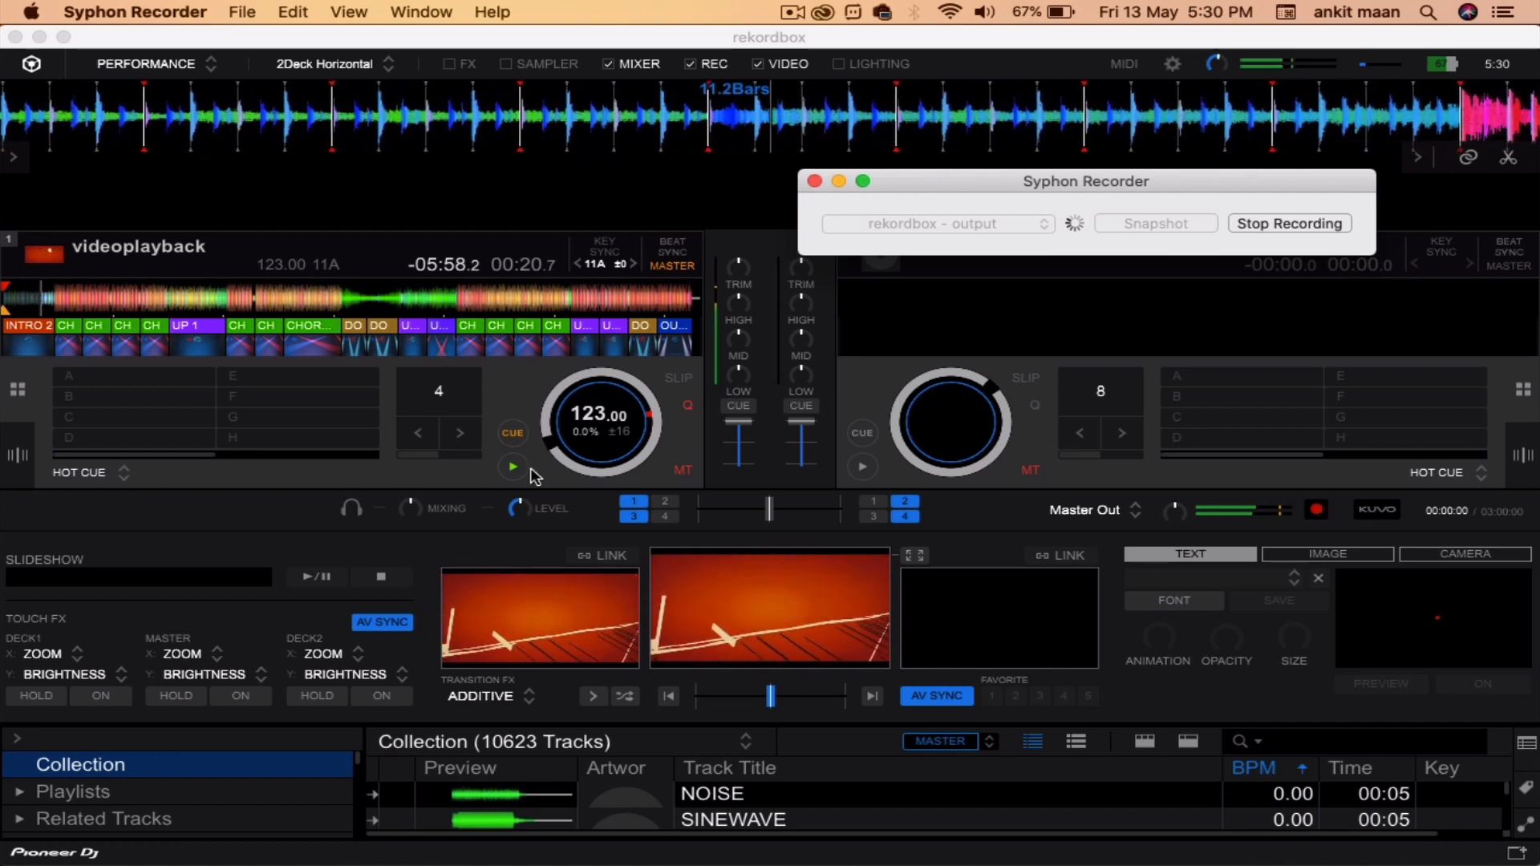
Pause deck 1, stop the Syphon Recorder recording, and dismiss the QuickTime Player alert.
left_click(560, 473)
mouse_move(1189, 848)
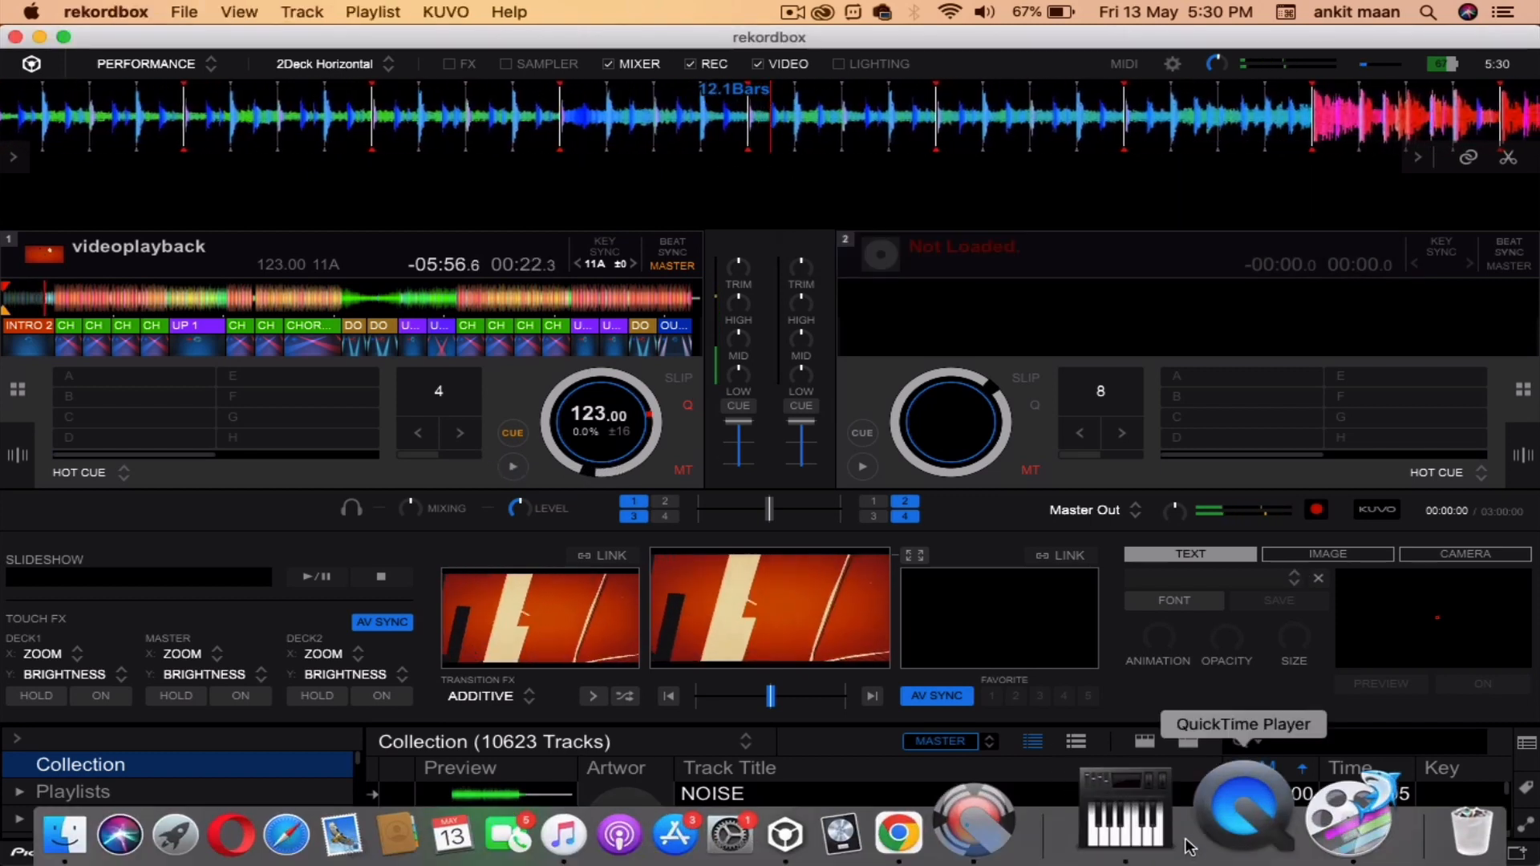
left_click(1057, 833)
left_click(1298, 227)
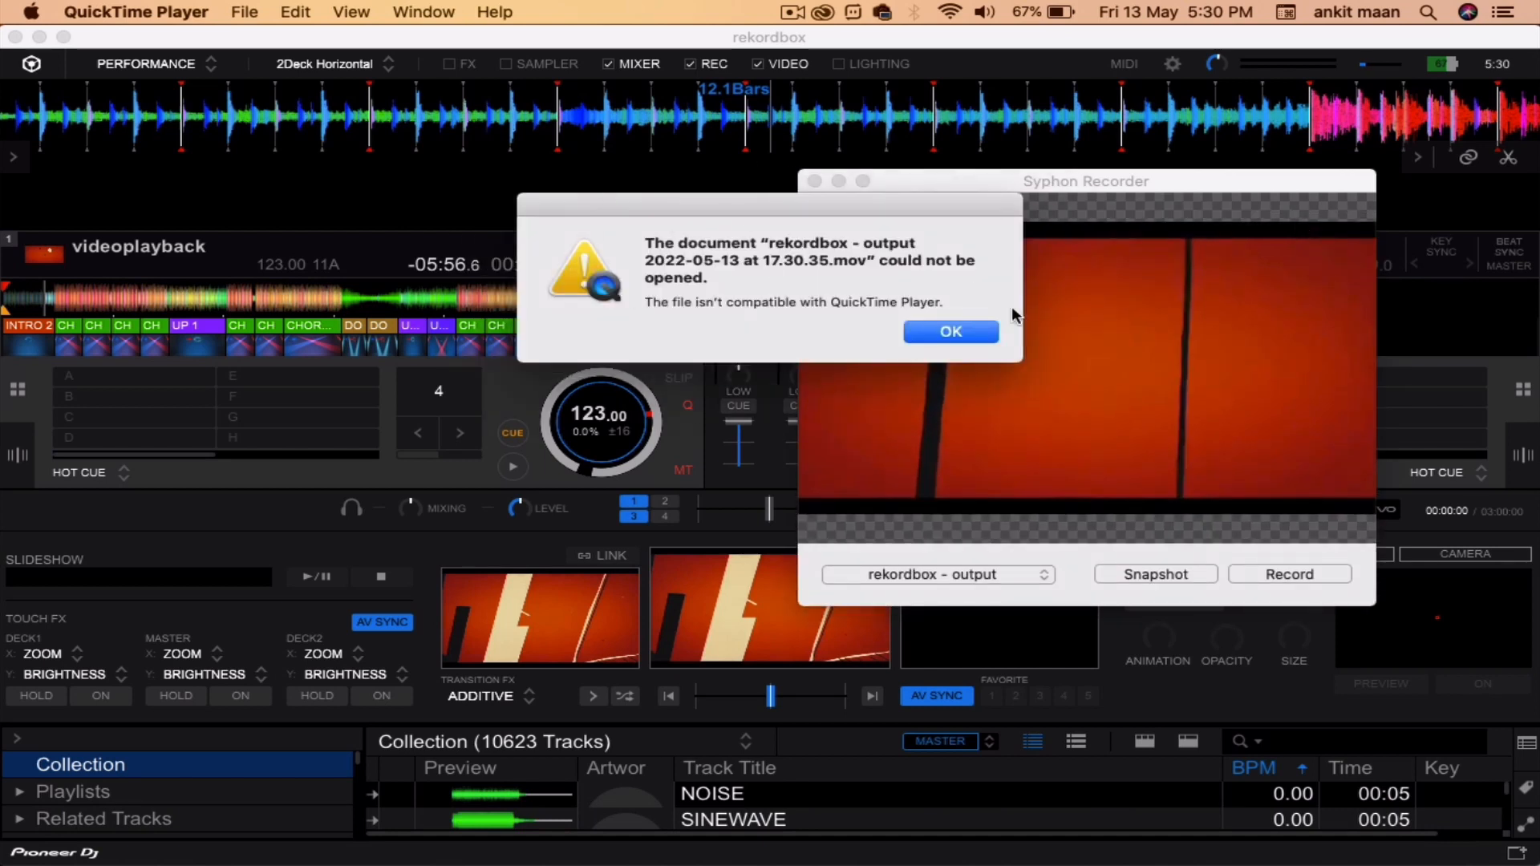
left_click(952, 332)
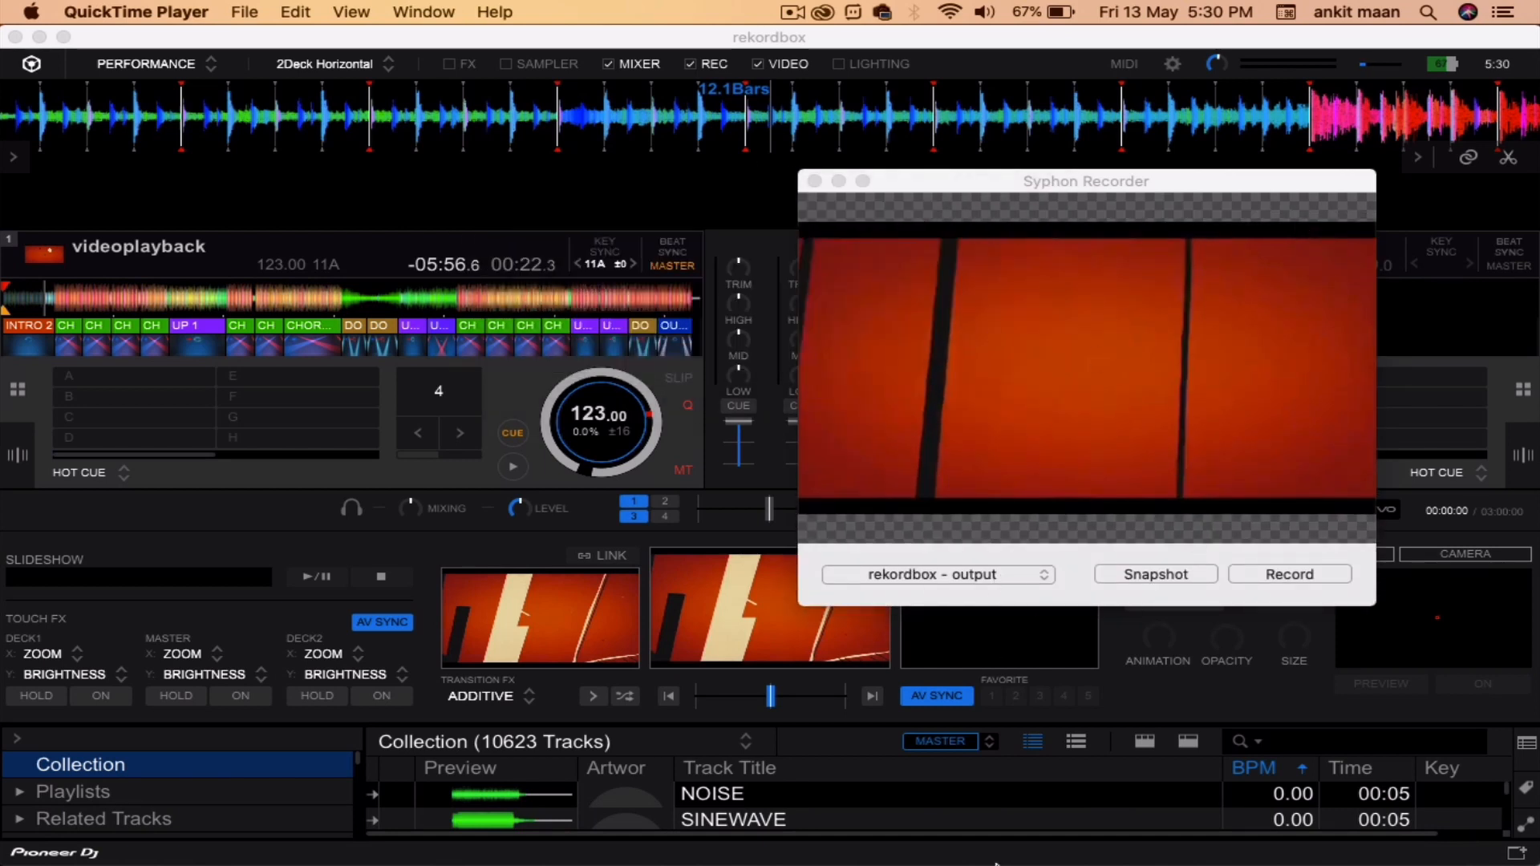
Search the Mac for "midi" to open Audio MIDI Setup, examine the devices in the "strem" multi-output group, and close the window.
mouse_move(1035, 862)
left_click(1430, 10)
type("m")
key("BackSpace")
type("di")
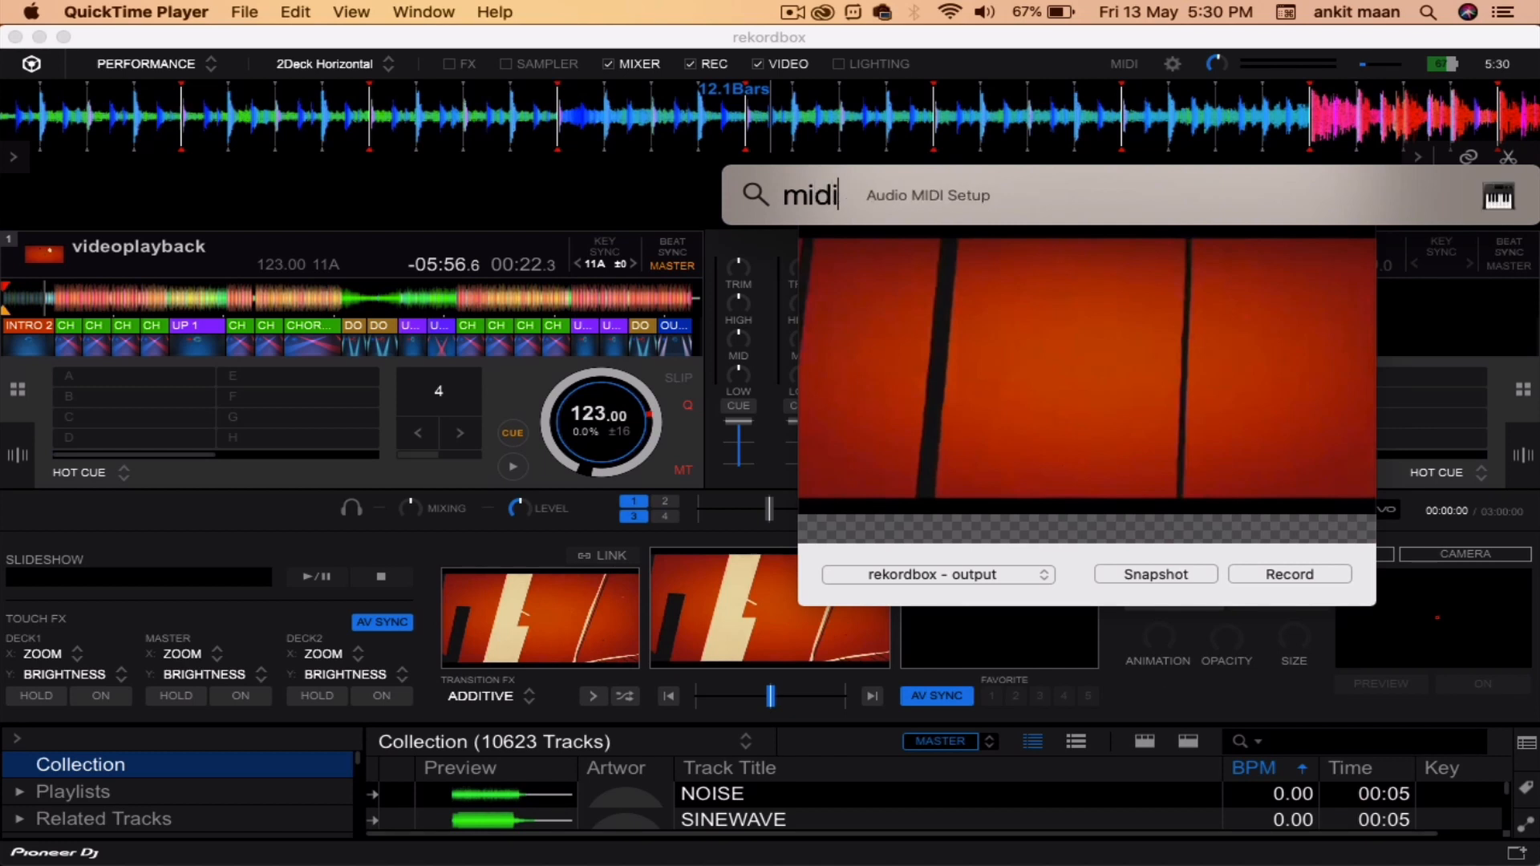
key("Return")
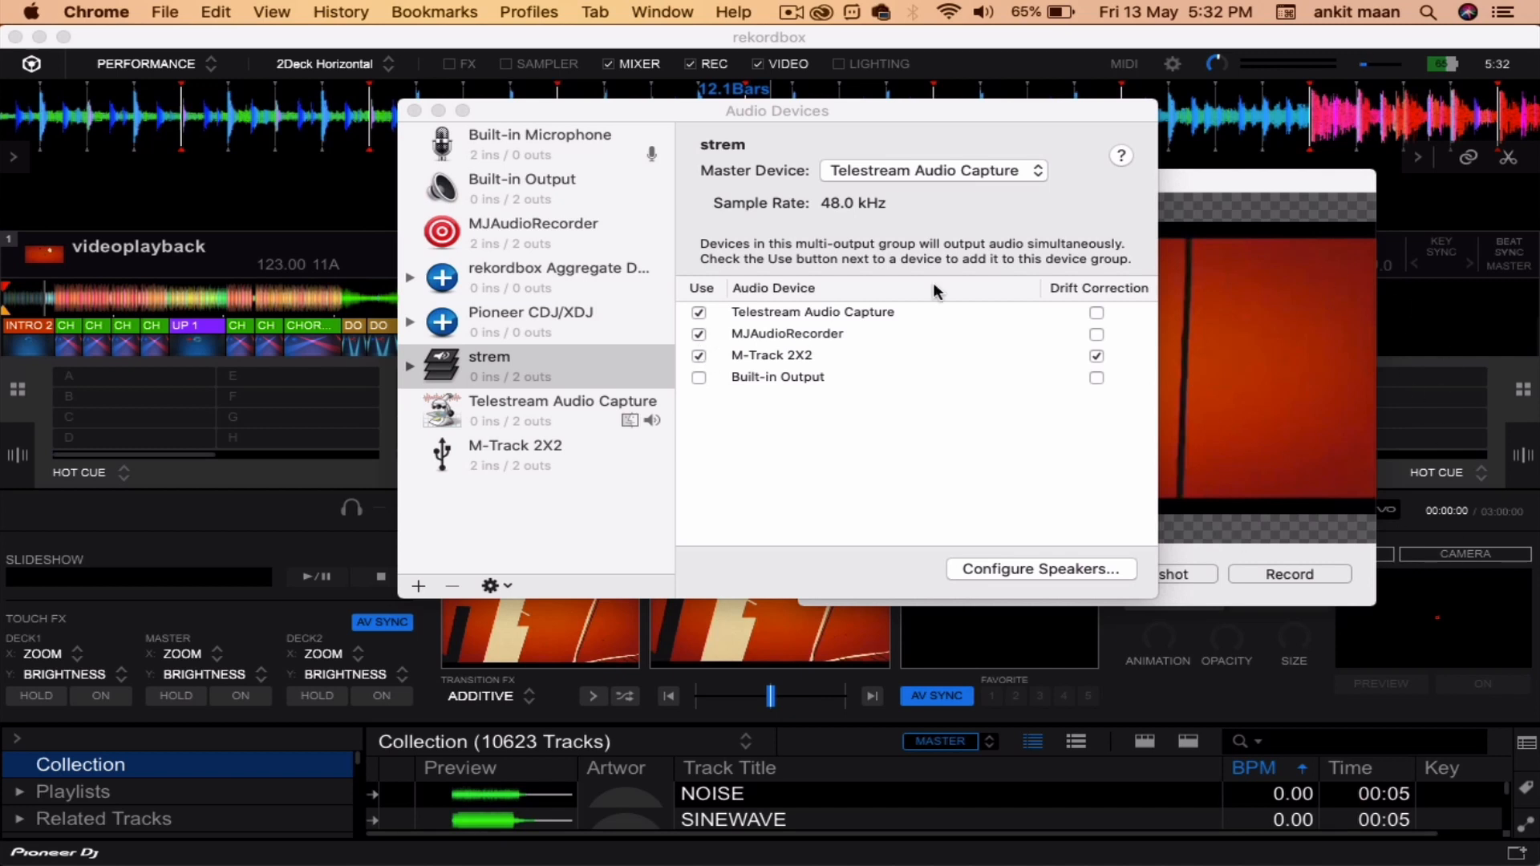
left_click(414, 111)
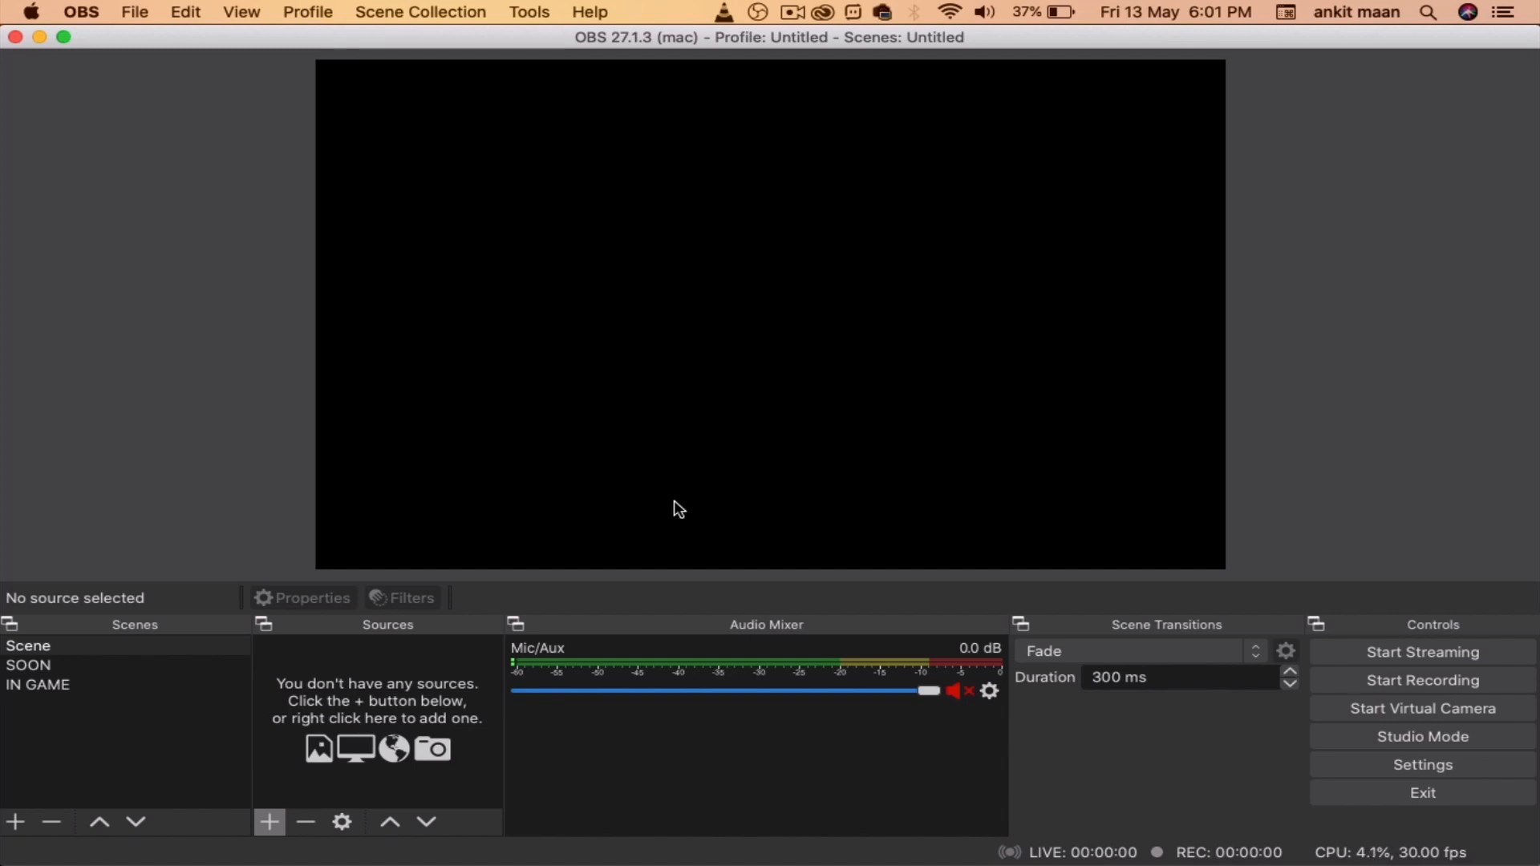
Add a new Syphon Client source to the current OBS scene and show its available Syphon sources.
left_click(16, 822)
left_click(725, 143)
left_click(271, 822)
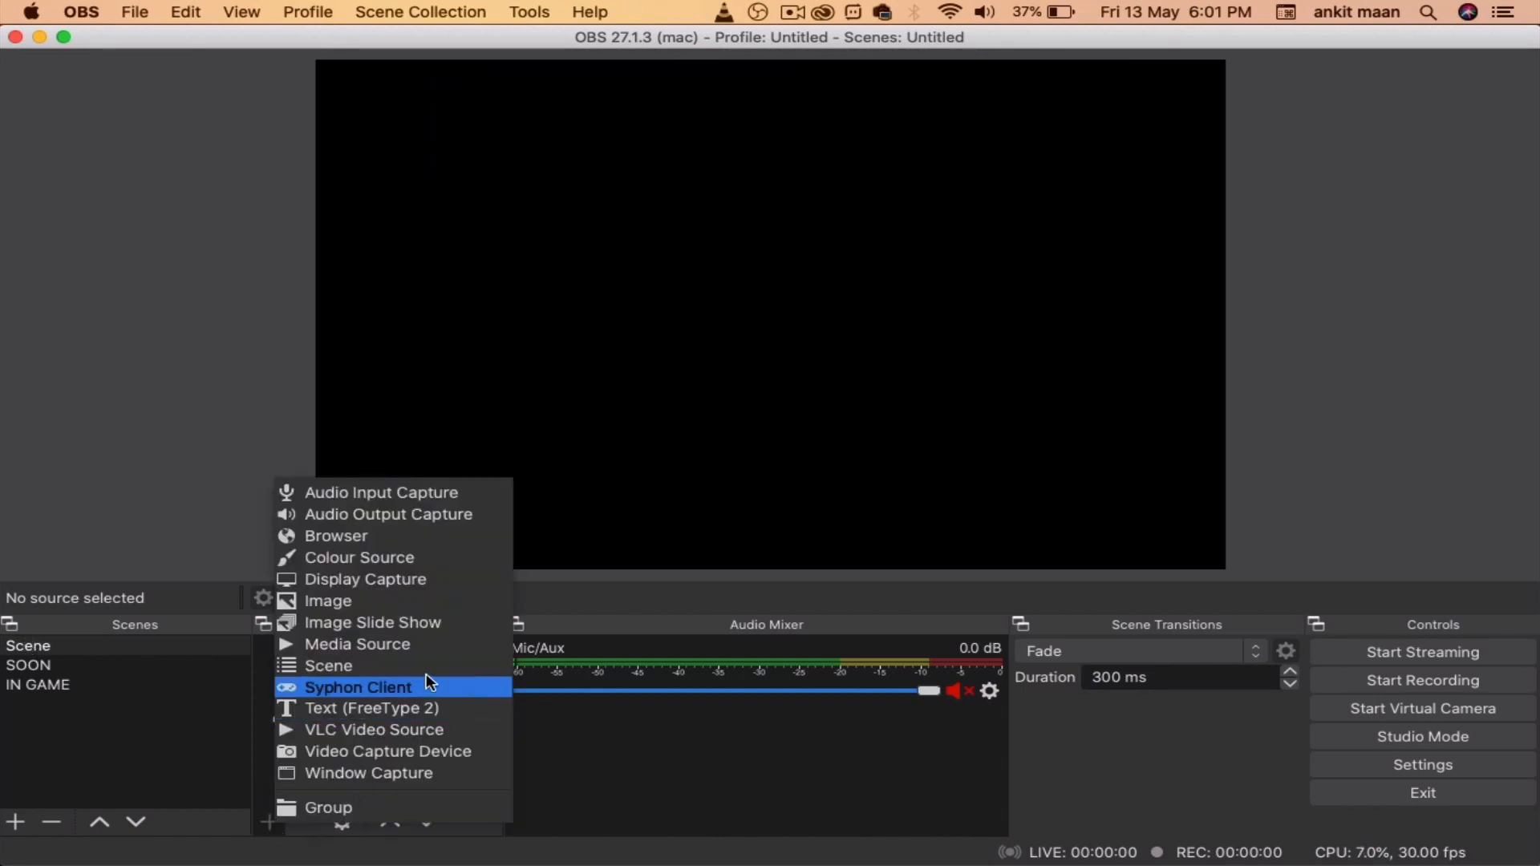
left_click(339, 688)
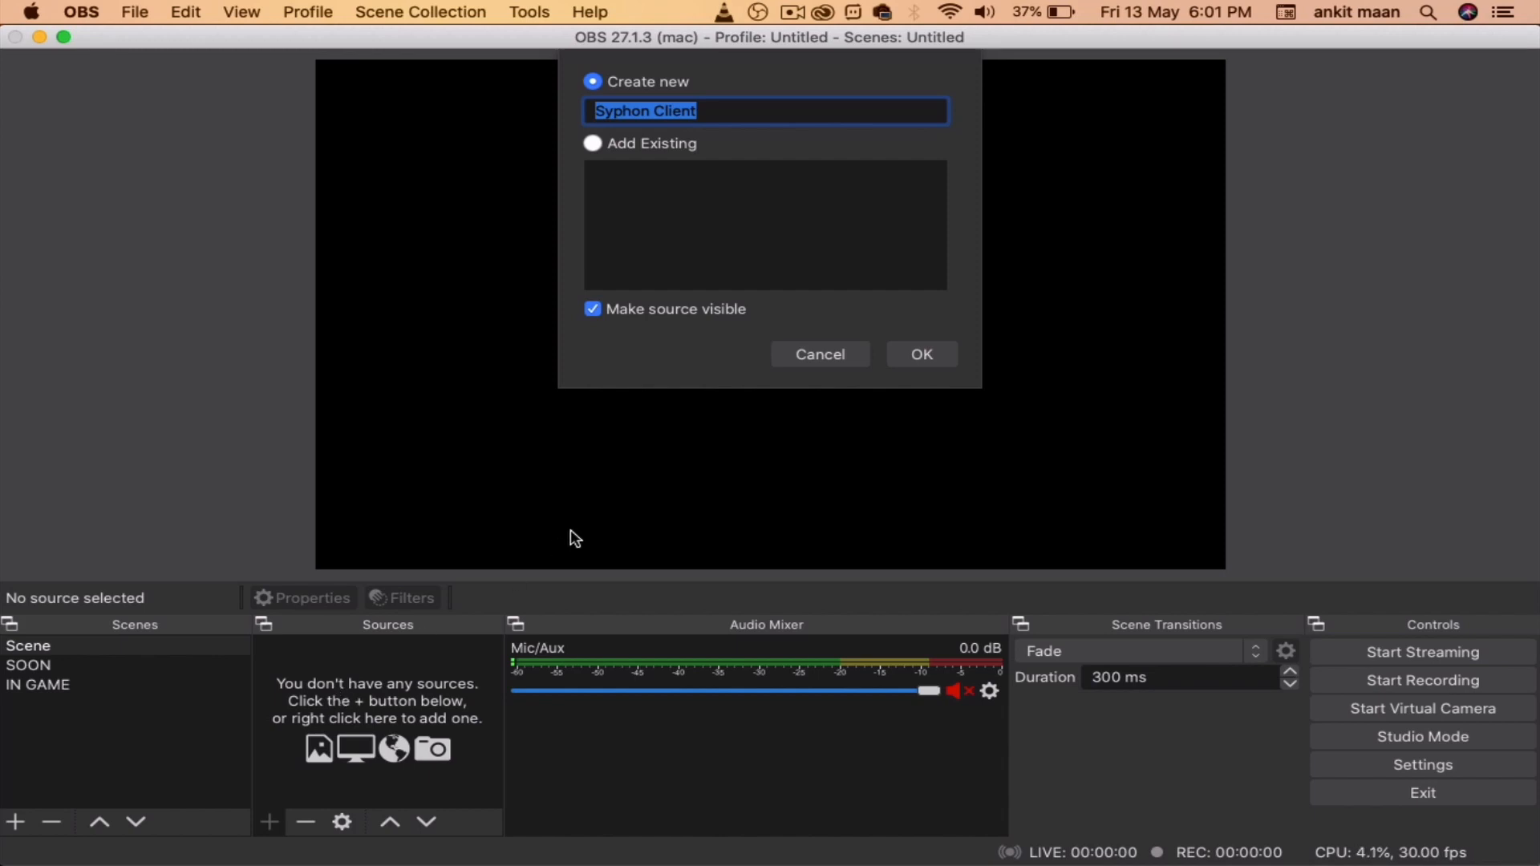
left_click(915, 360)
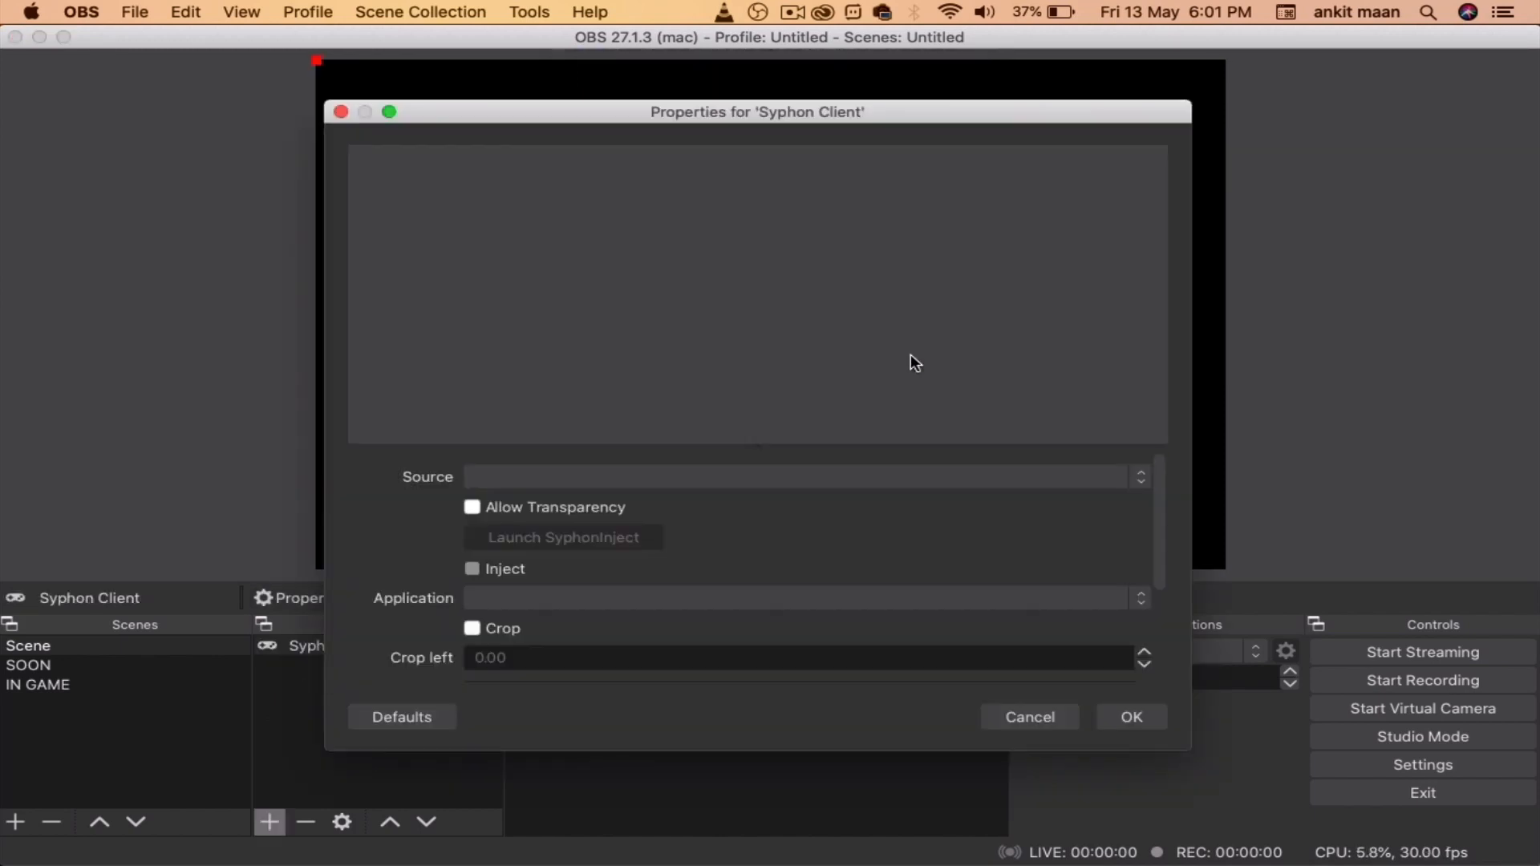
left_click(1099, 476)
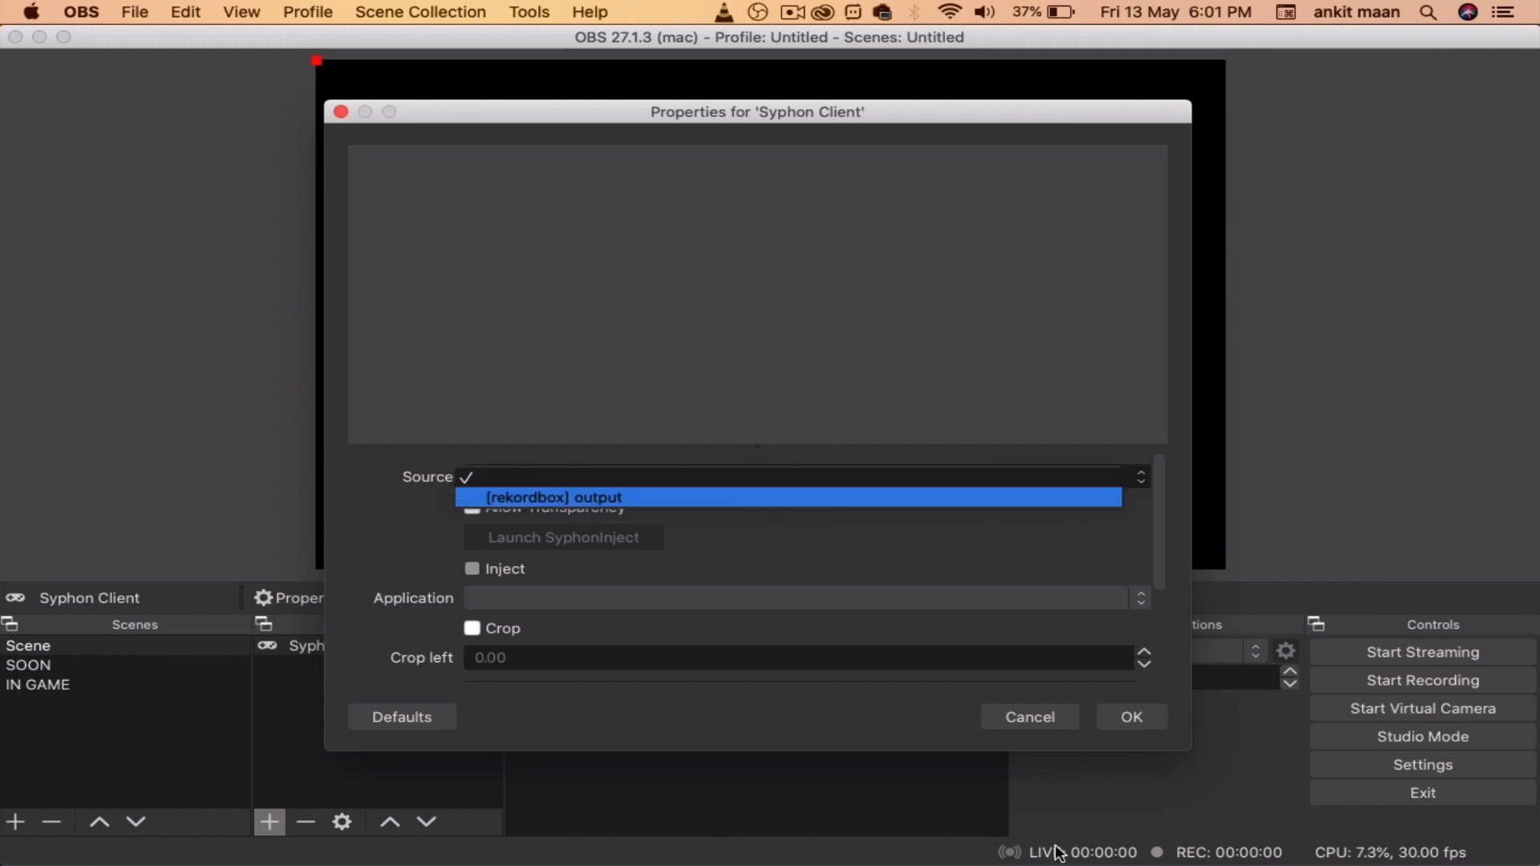
Switch to rekordbox, check the Syphon Out output setting in the video preferences, and close the preferences.
left_click(890, 841)
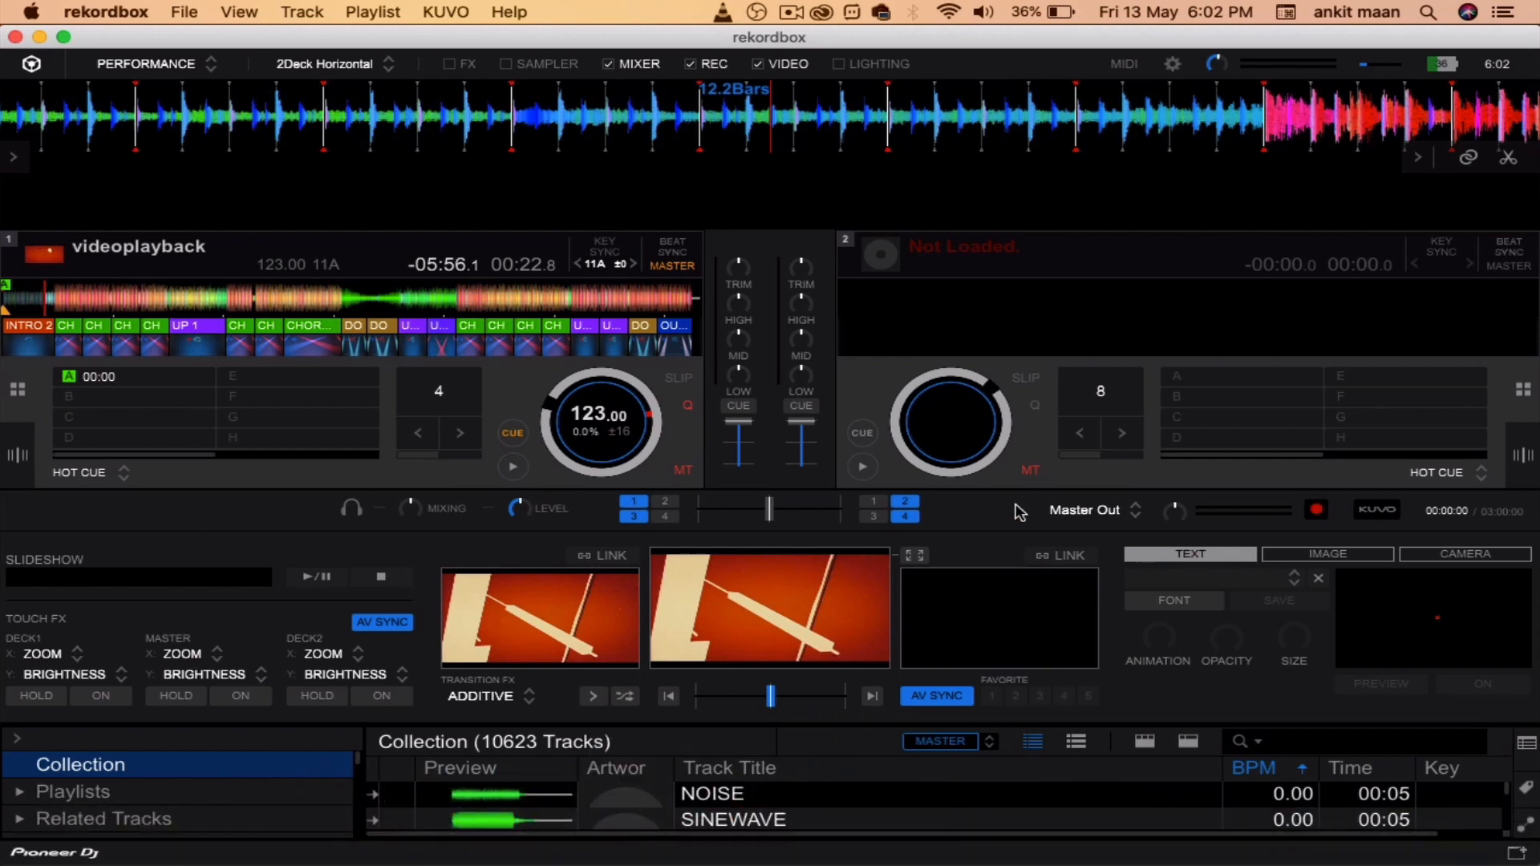
left_click(1173, 64)
scroll(880, 478, "down", 15)
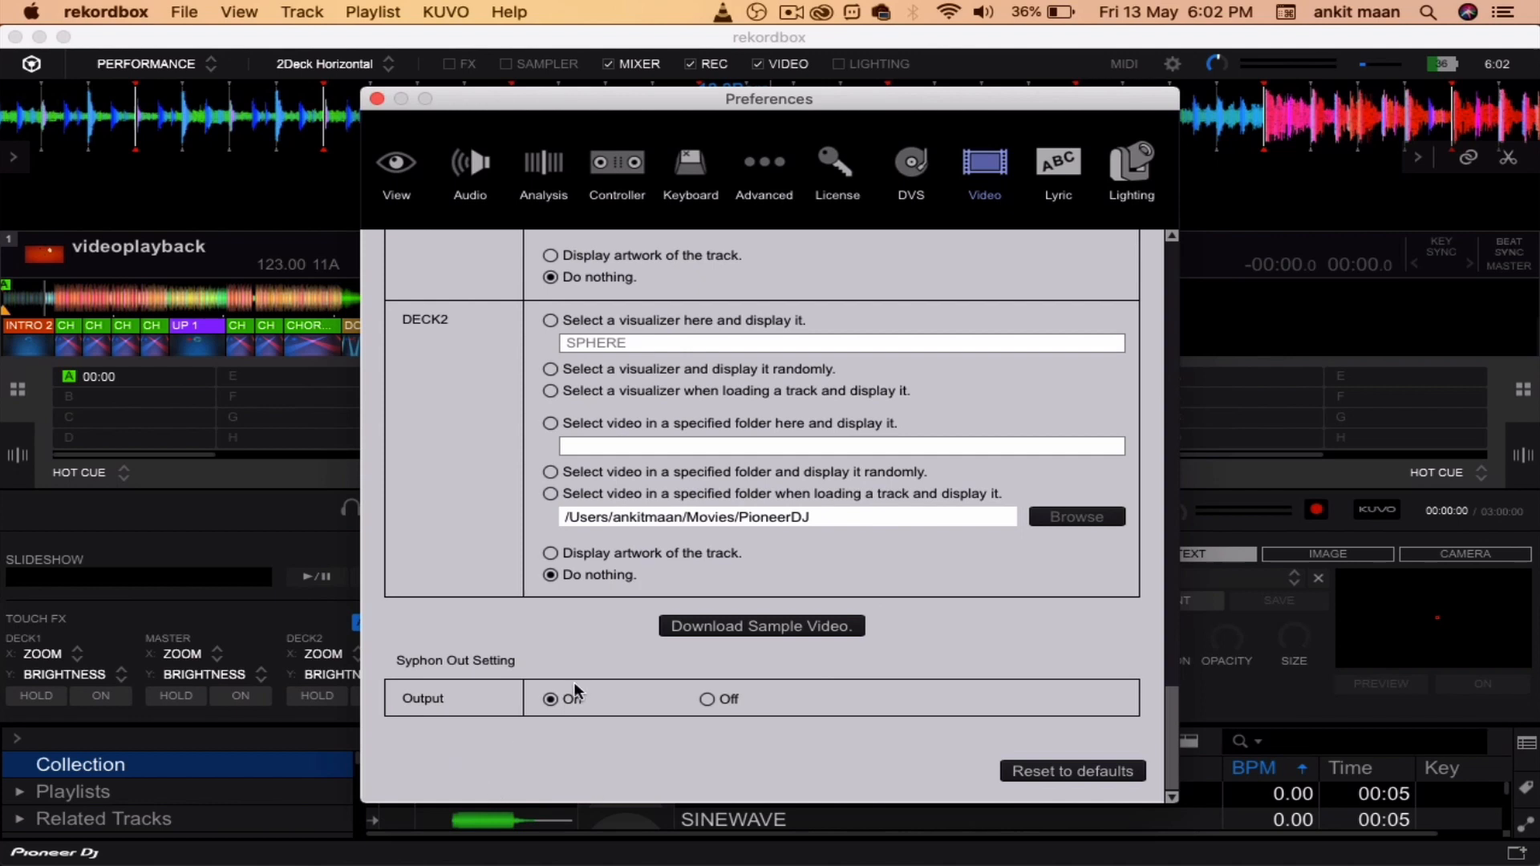
left_click(377, 97)
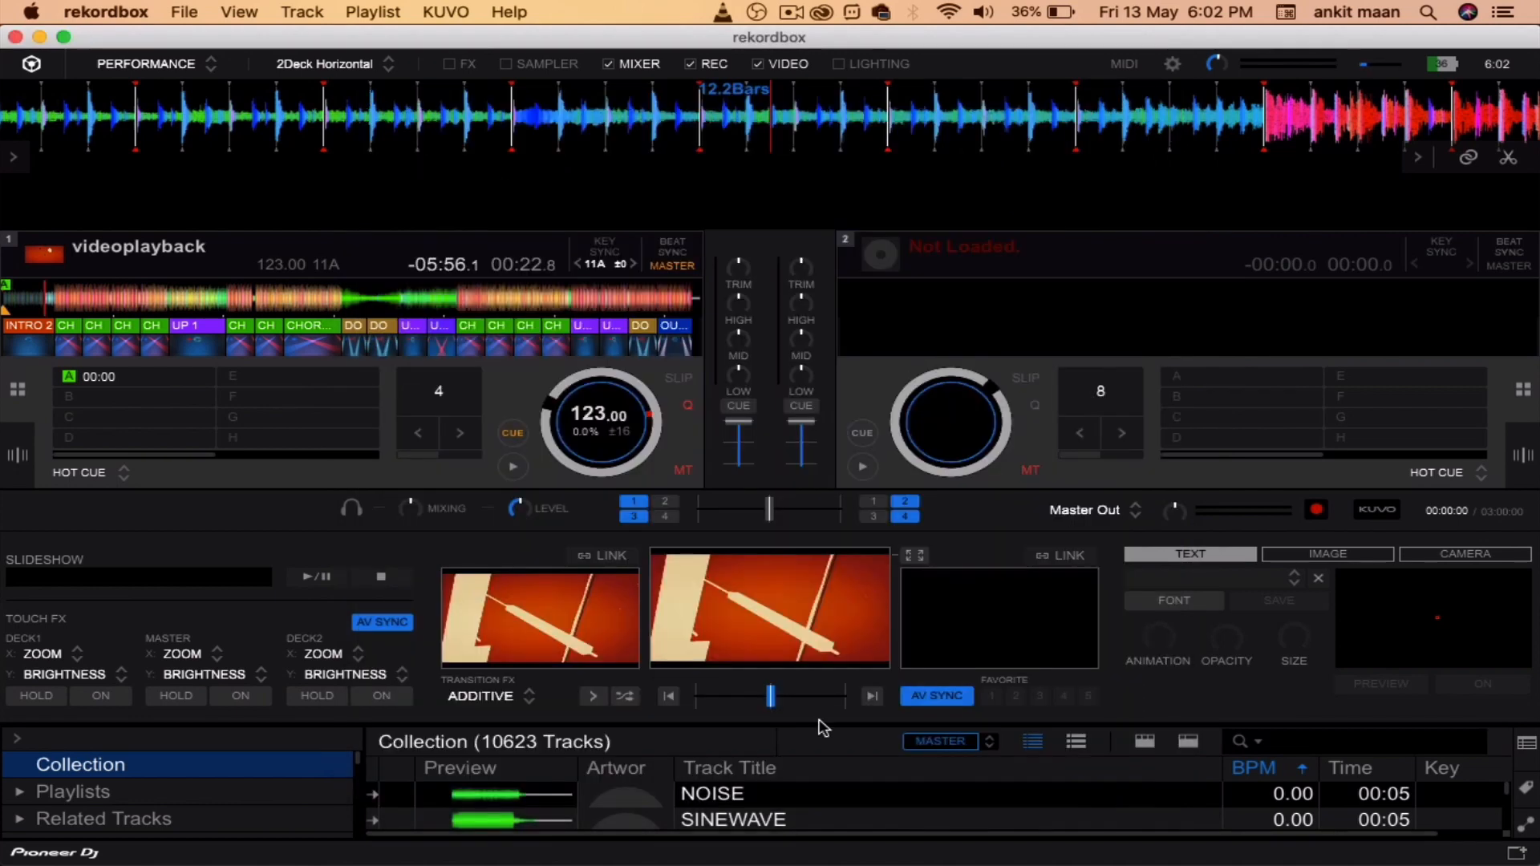
Return to OBS and set the Syphon Client source to "[rekordbox] output", confirming its properties.
left_click(1238, 830)
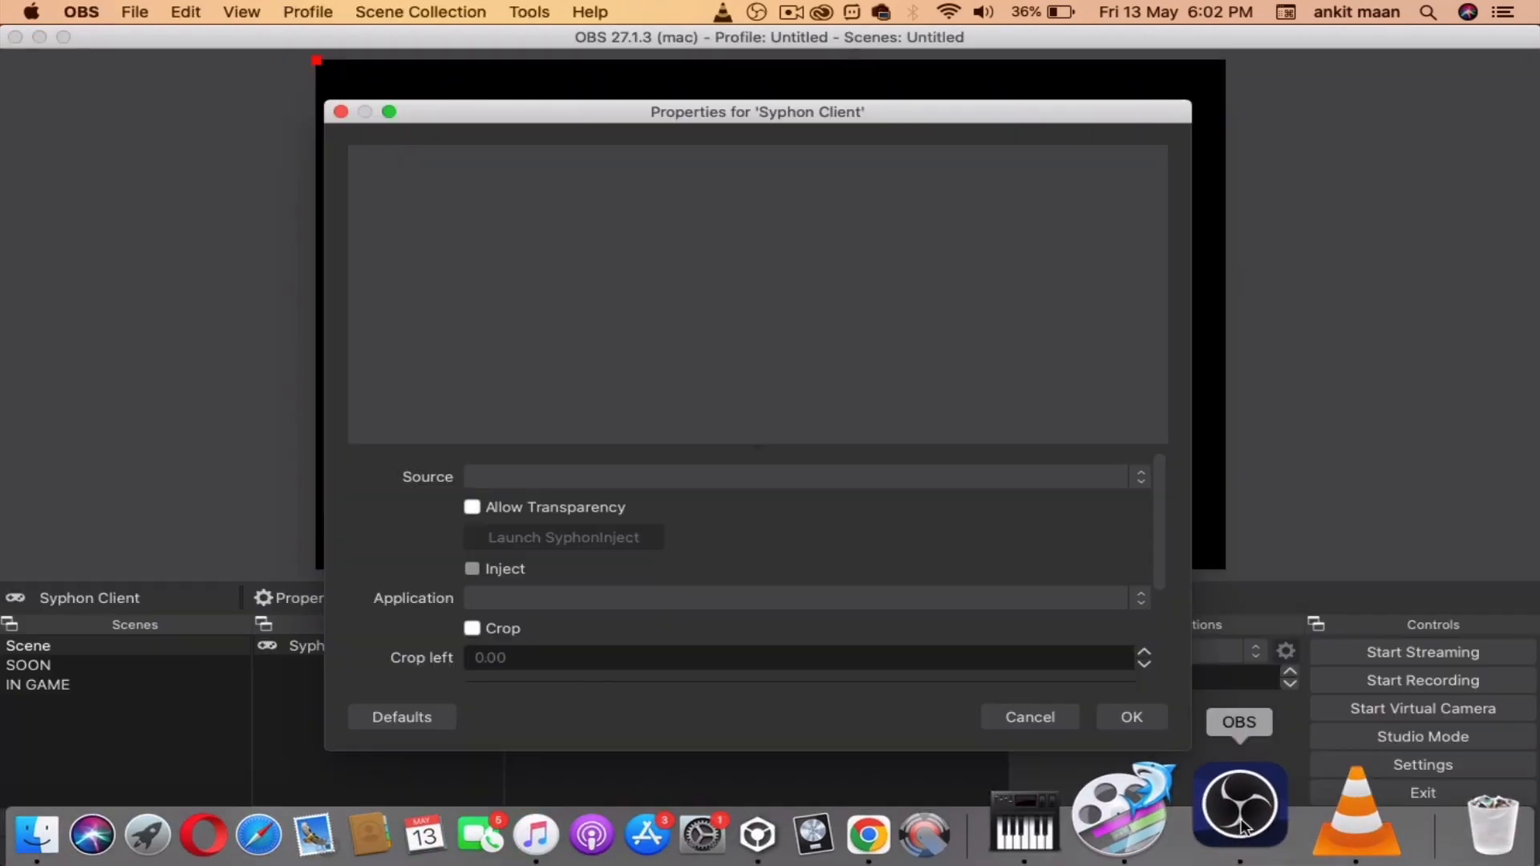
left_click(733, 473)
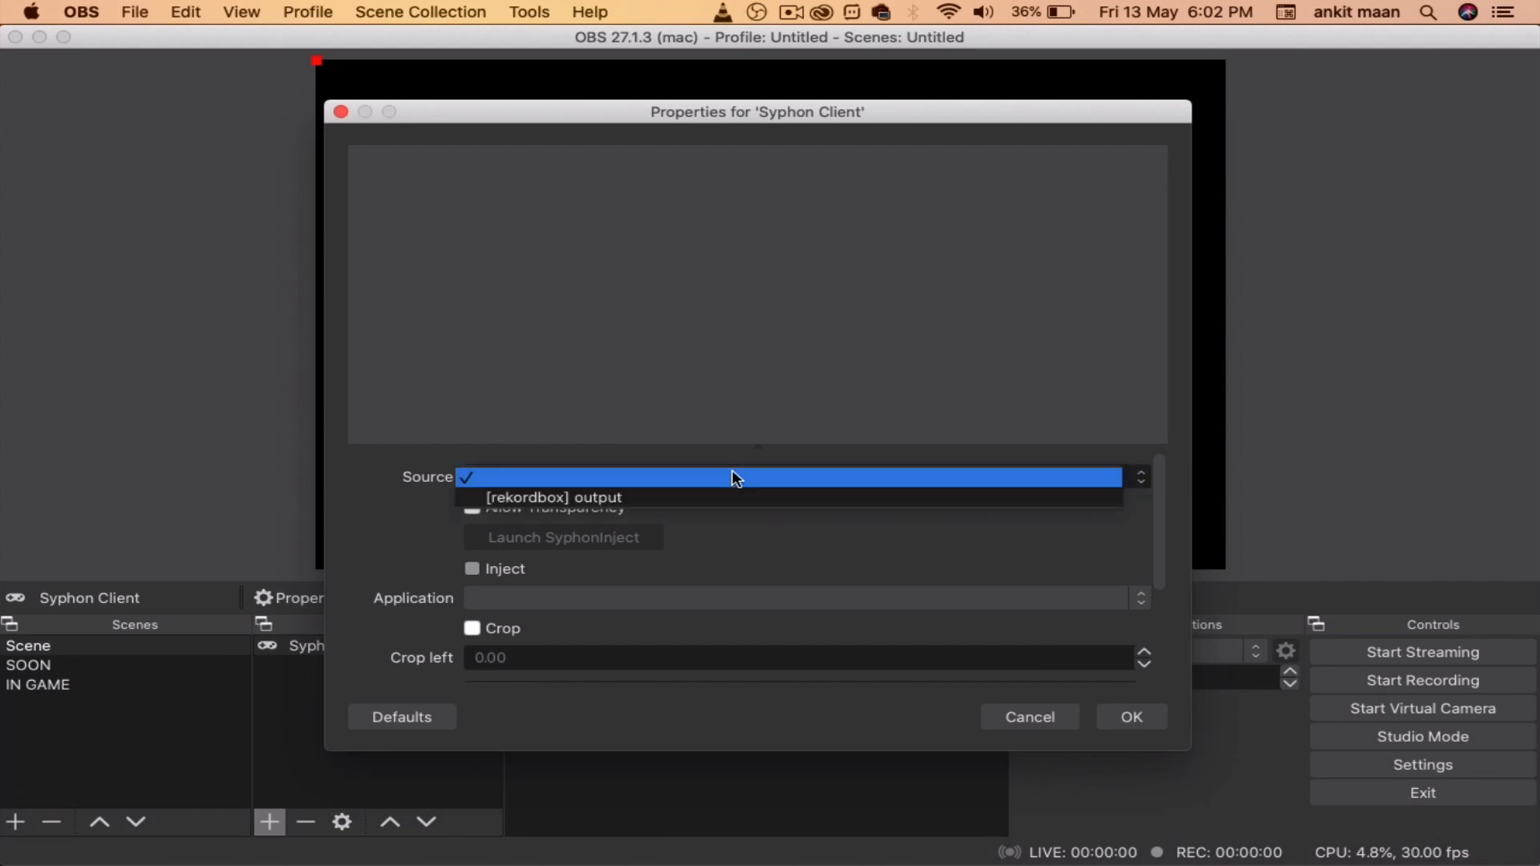
left_click(669, 492)
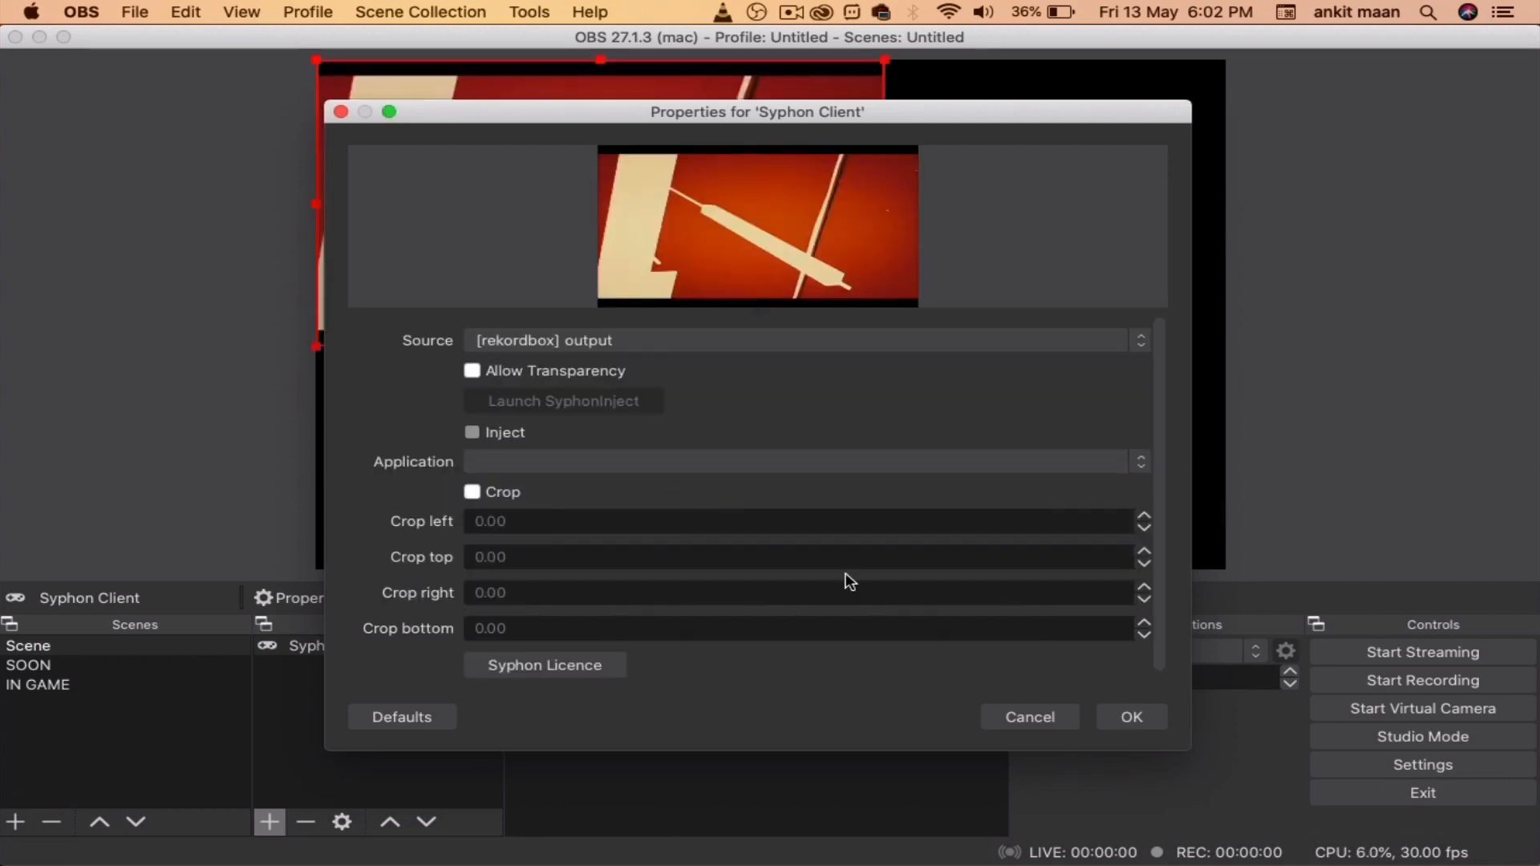
left_click(1131, 716)
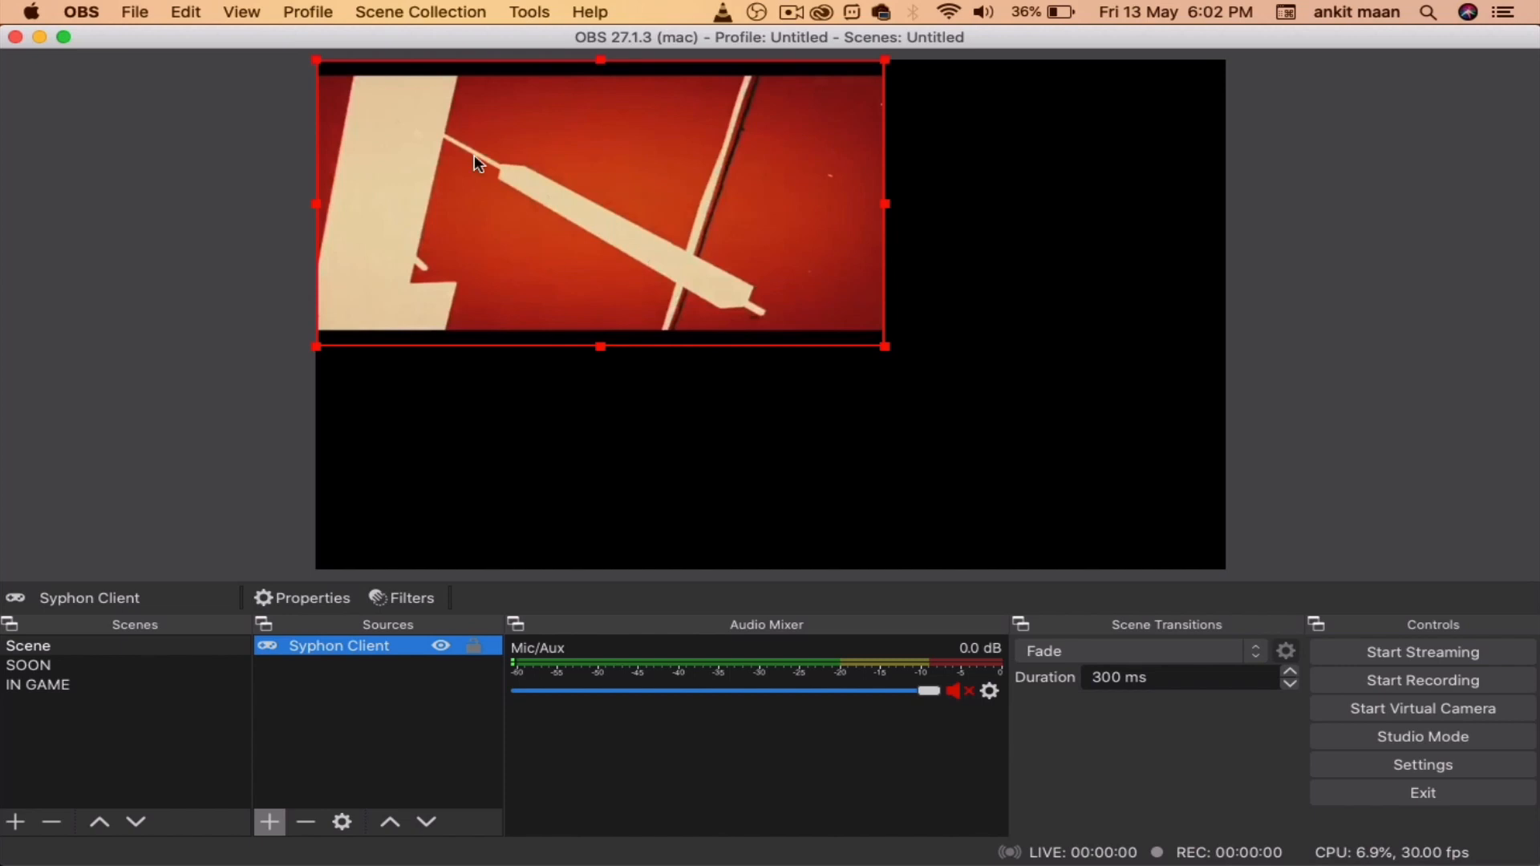
Fit the Syphon Client video to the screen in the OBS preview.
right_click(564, 192)
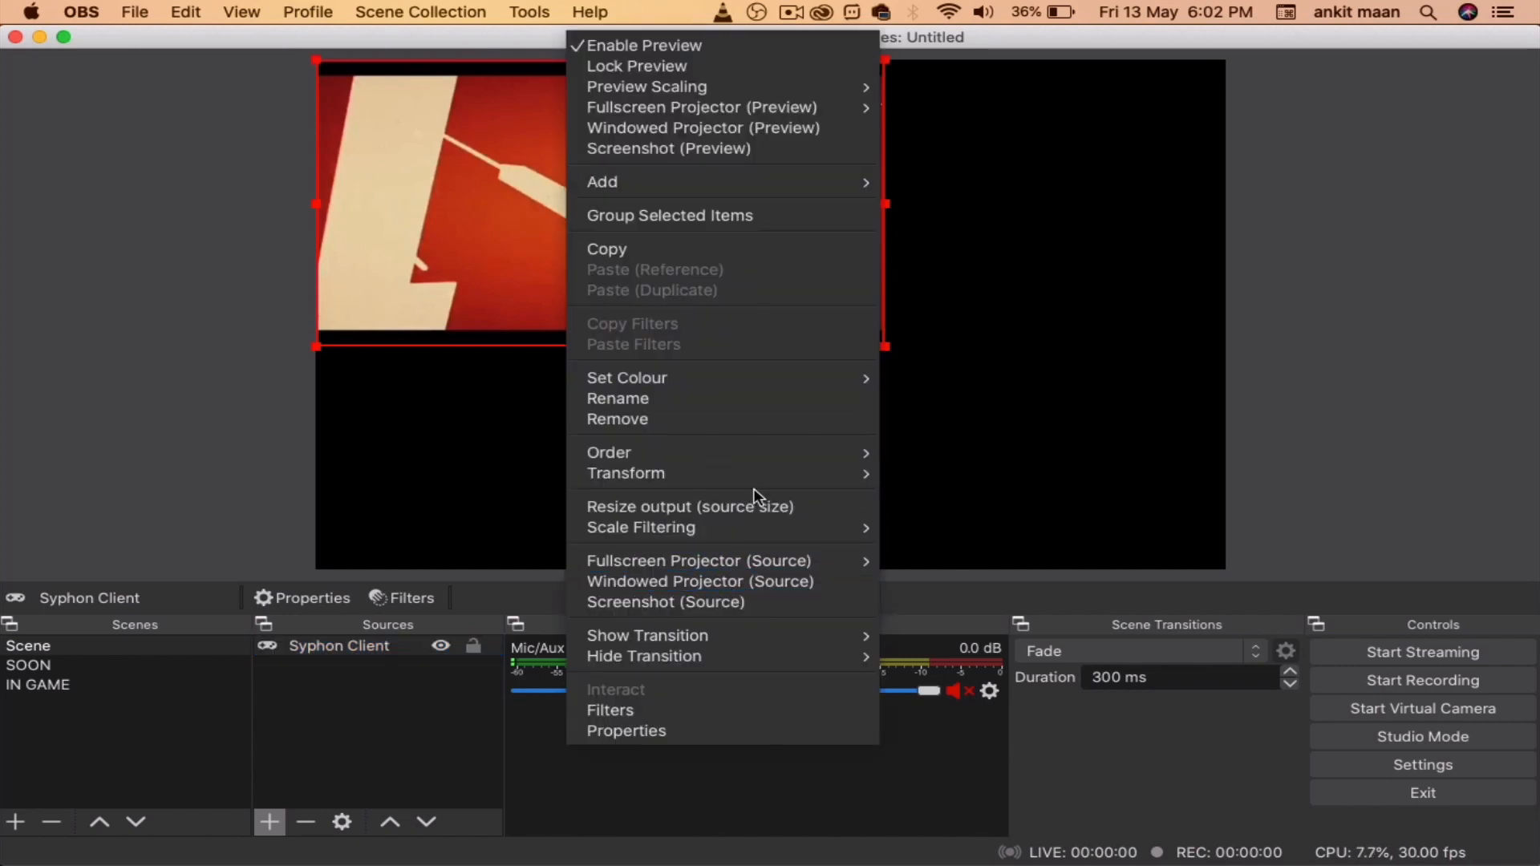
mouse_move(760, 455)
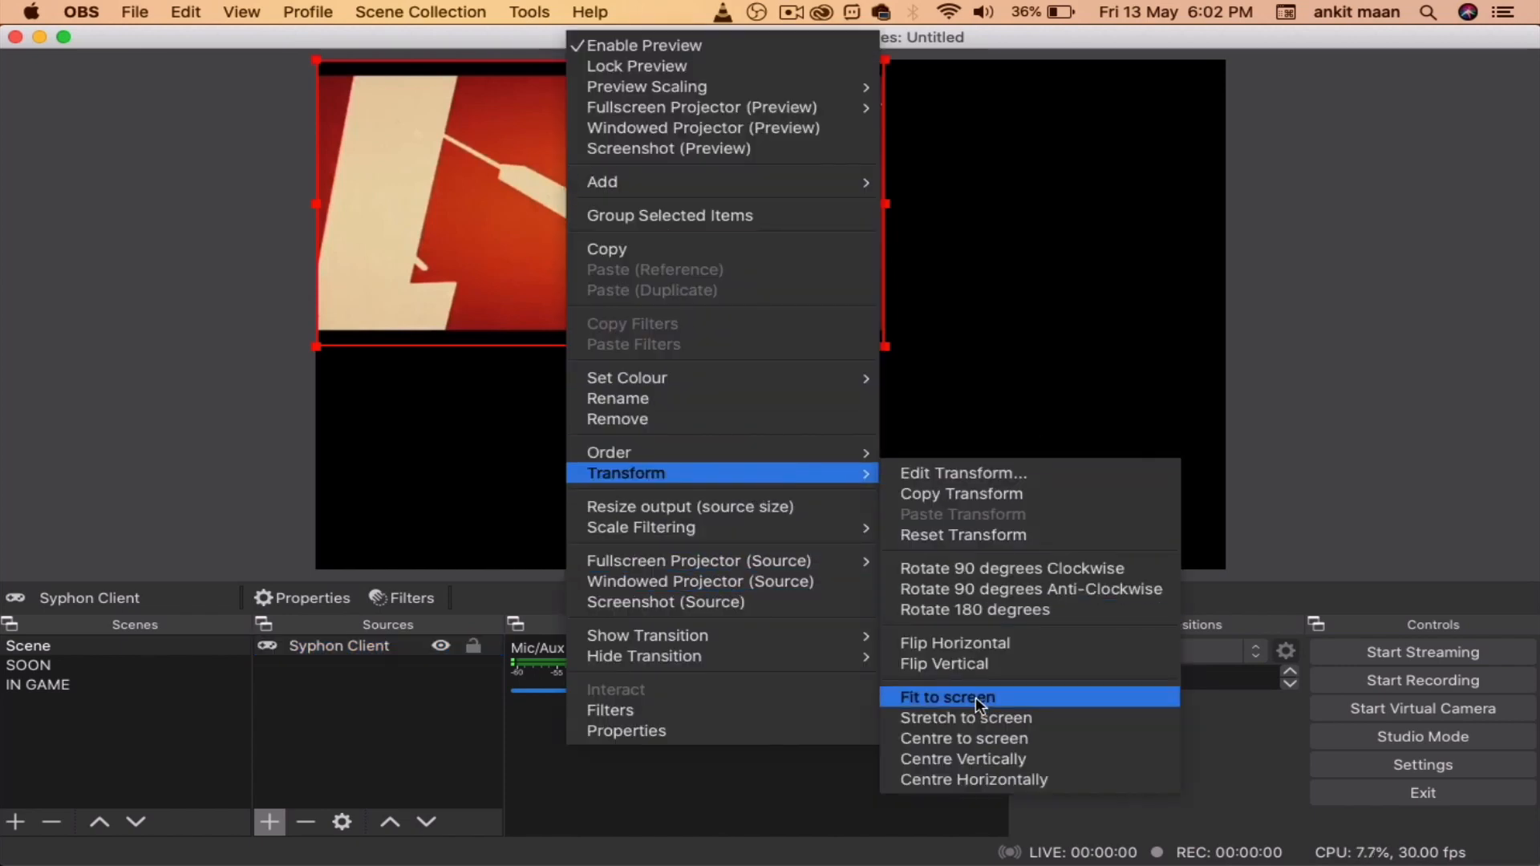
left_click(975, 696)
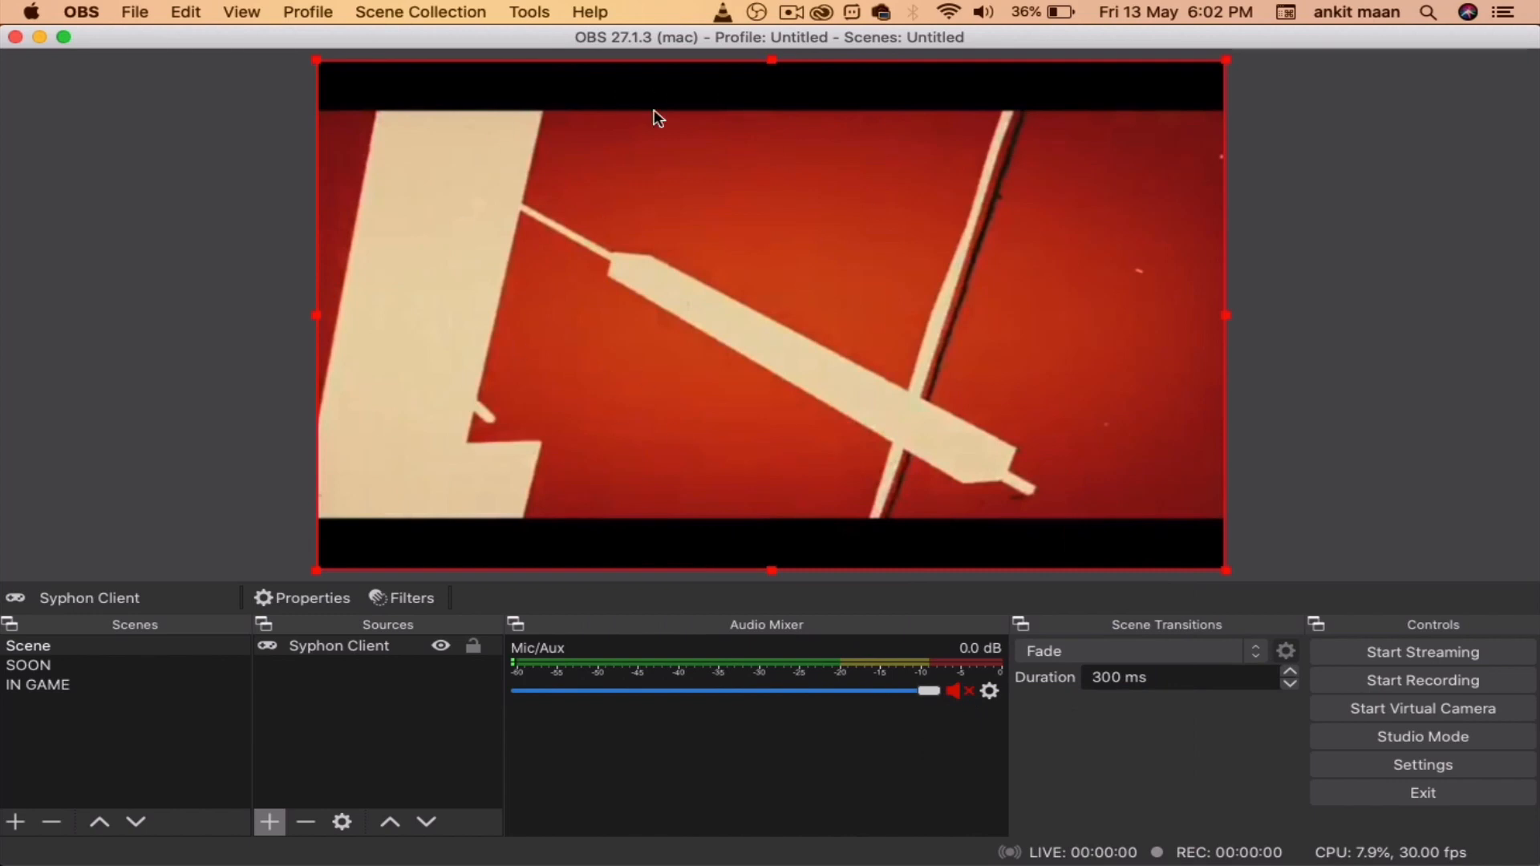
Play deck 1 in rekordbox from hot cue A, check the video feed in OBS, and pause the deck.
mouse_move(1059, 862)
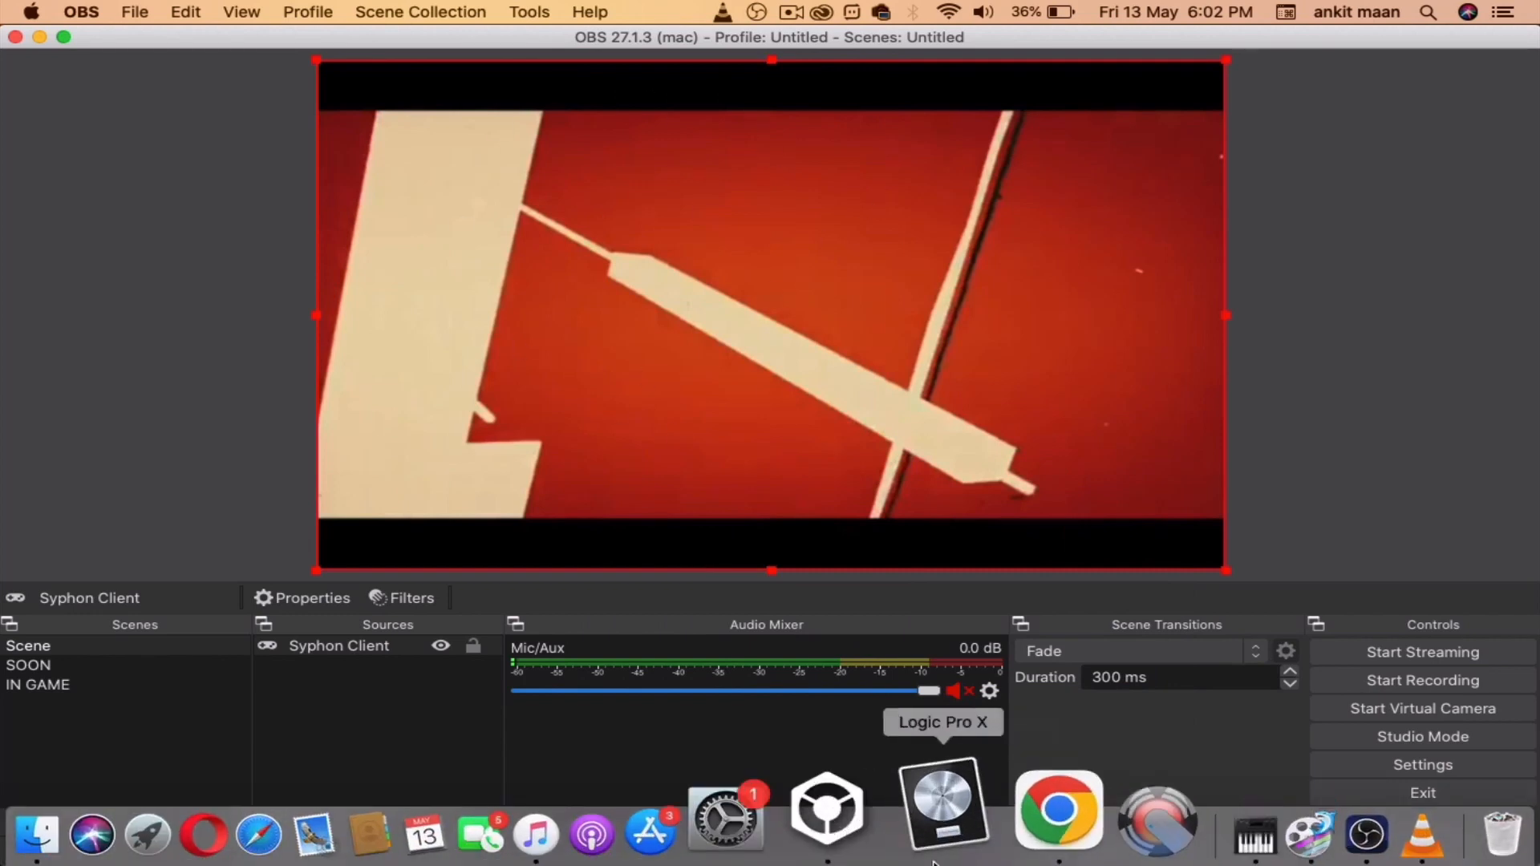
left_click(882, 838)
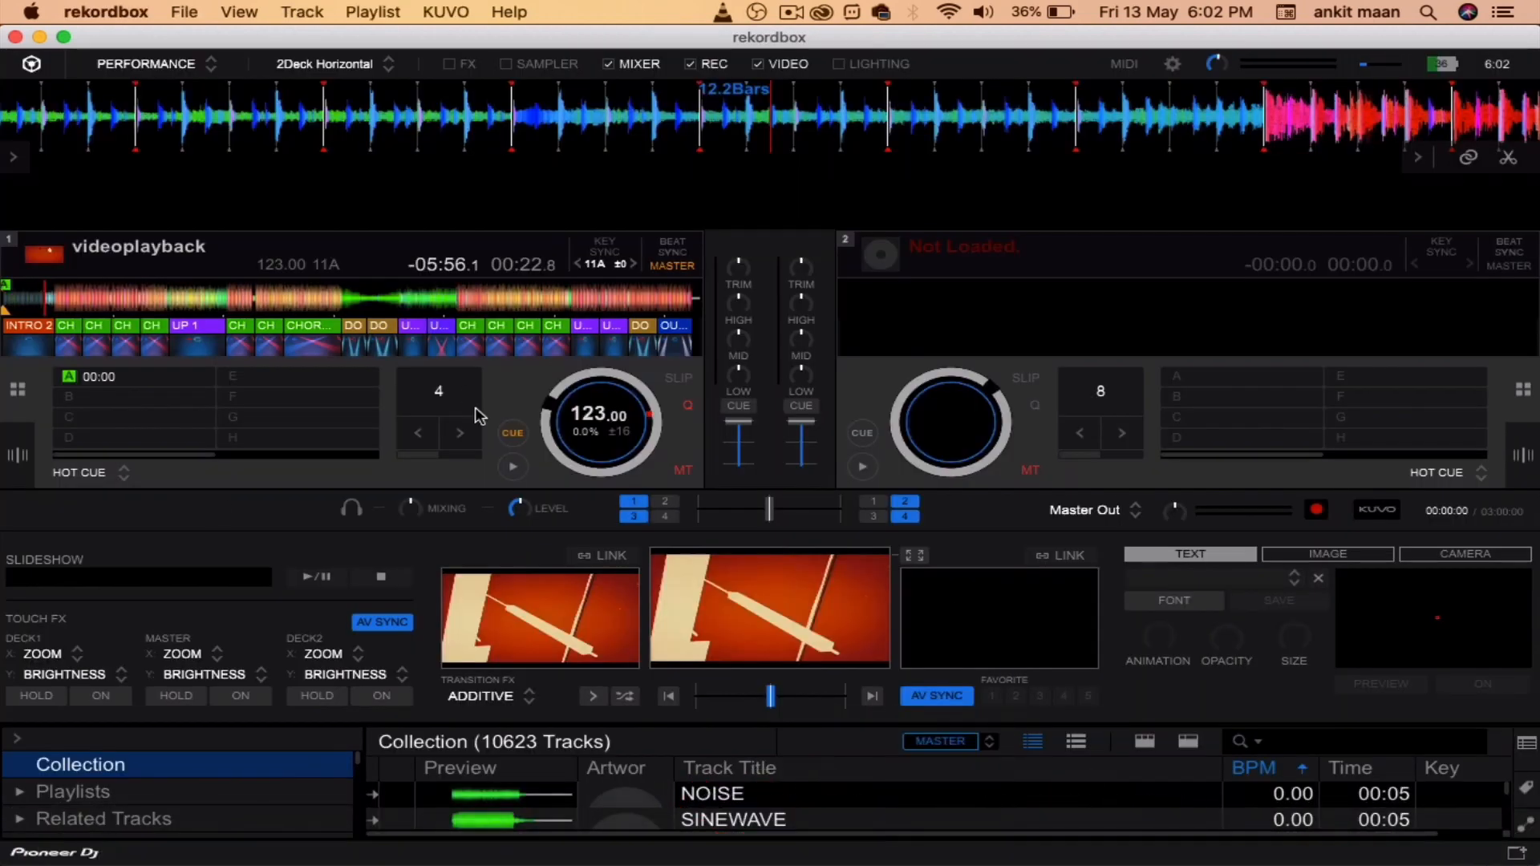
left_click(80, 375)
mouse_move(1043, 841)
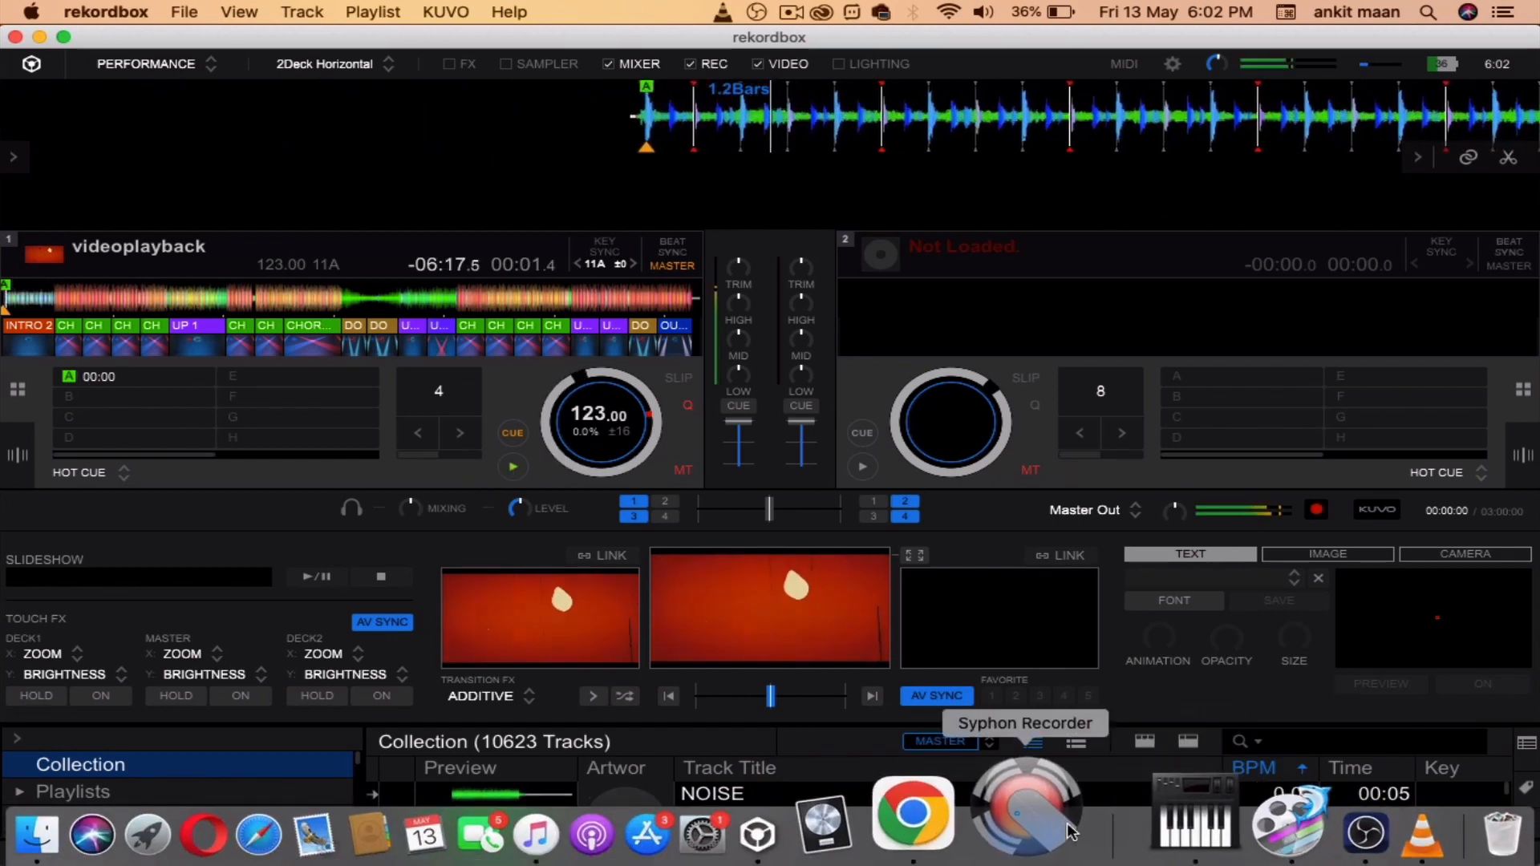
left_click(1251, 838)
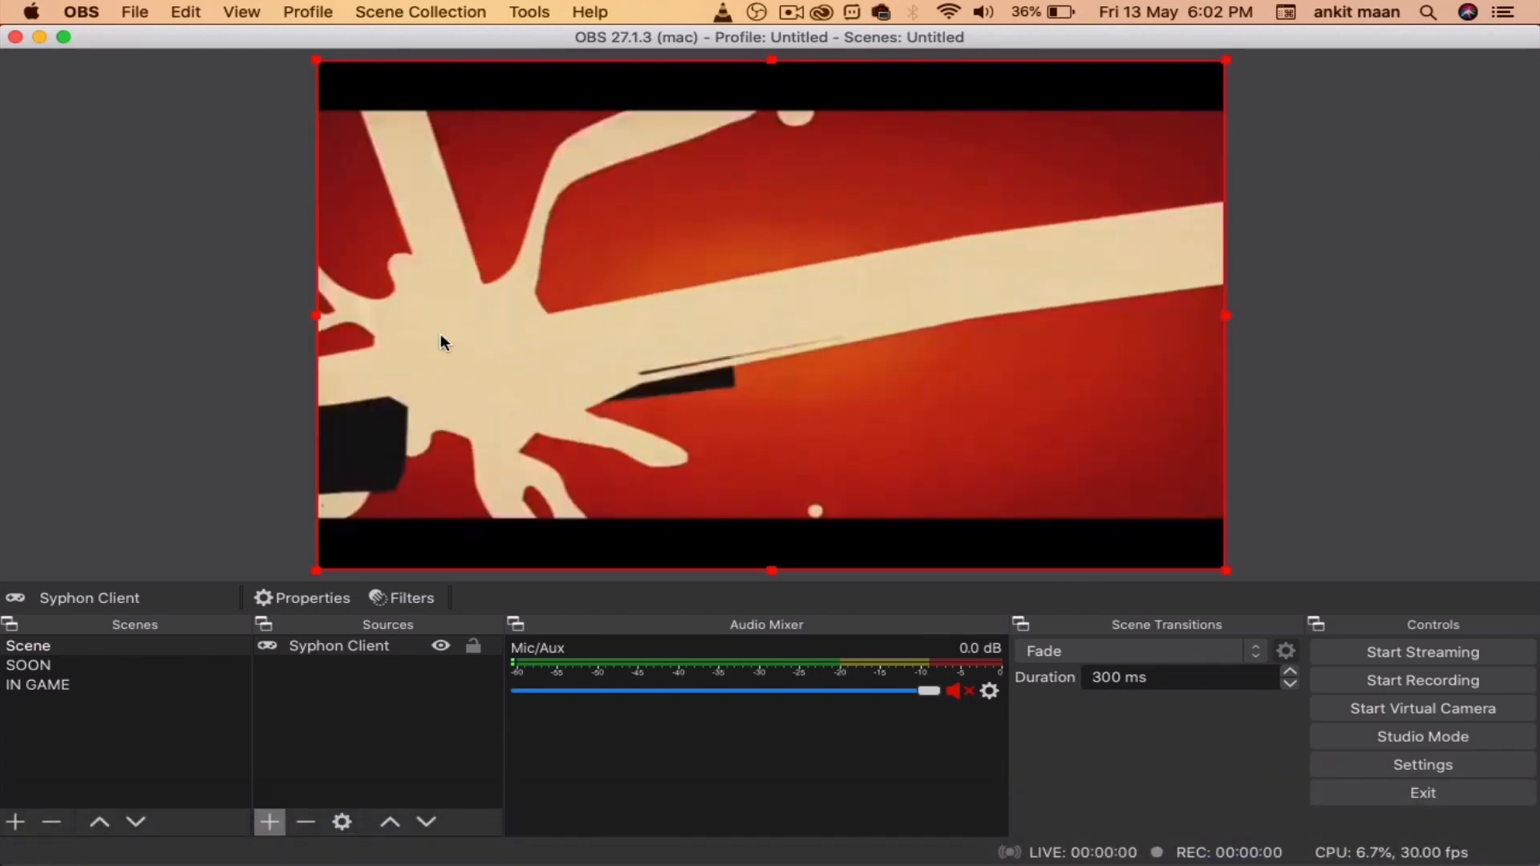
mouse_move(1041, 850)
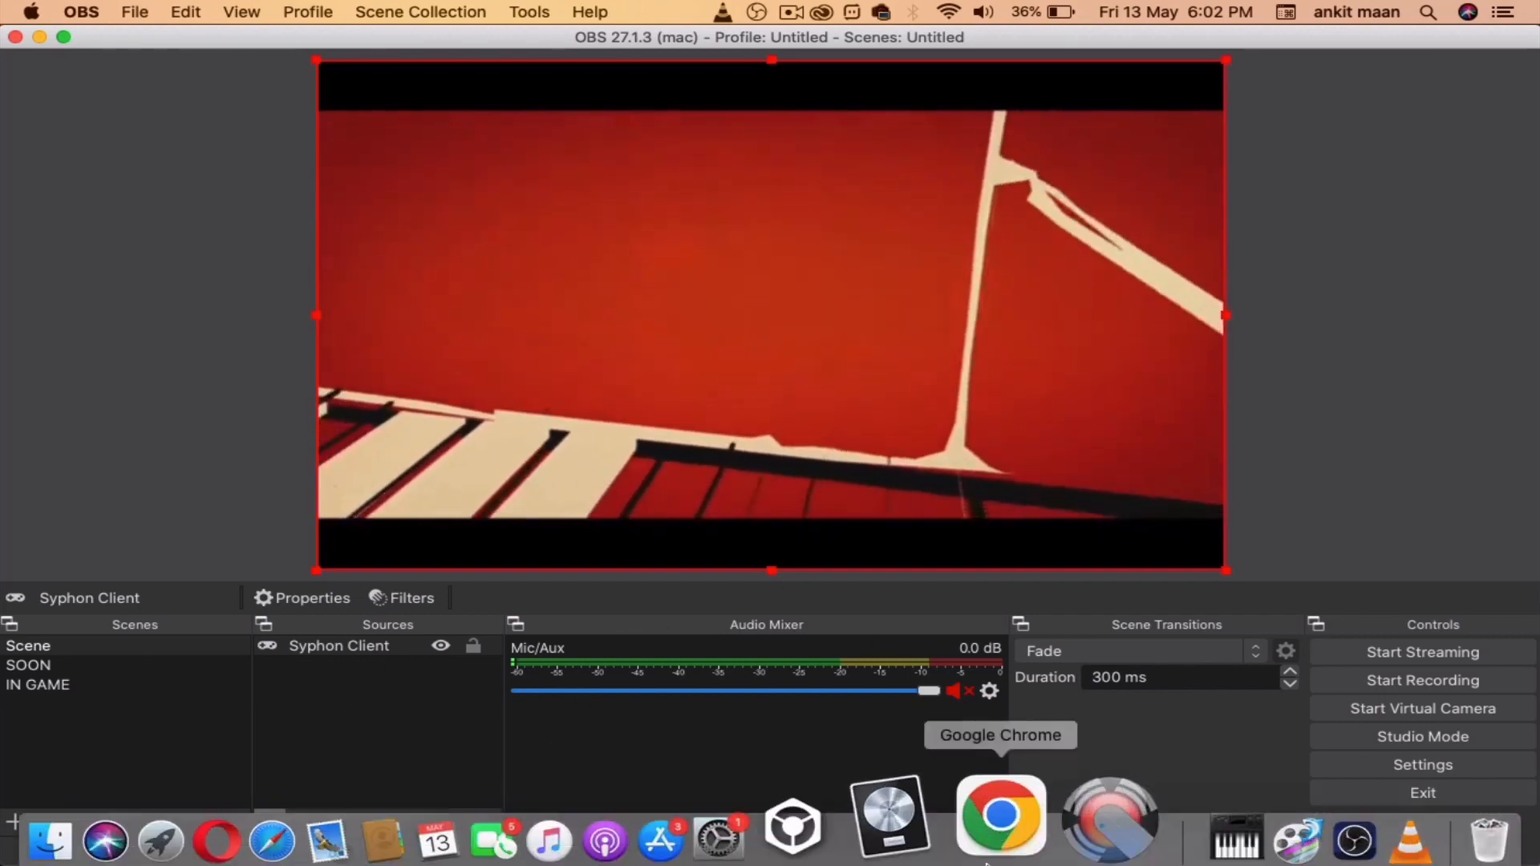
left_click(865, 805)
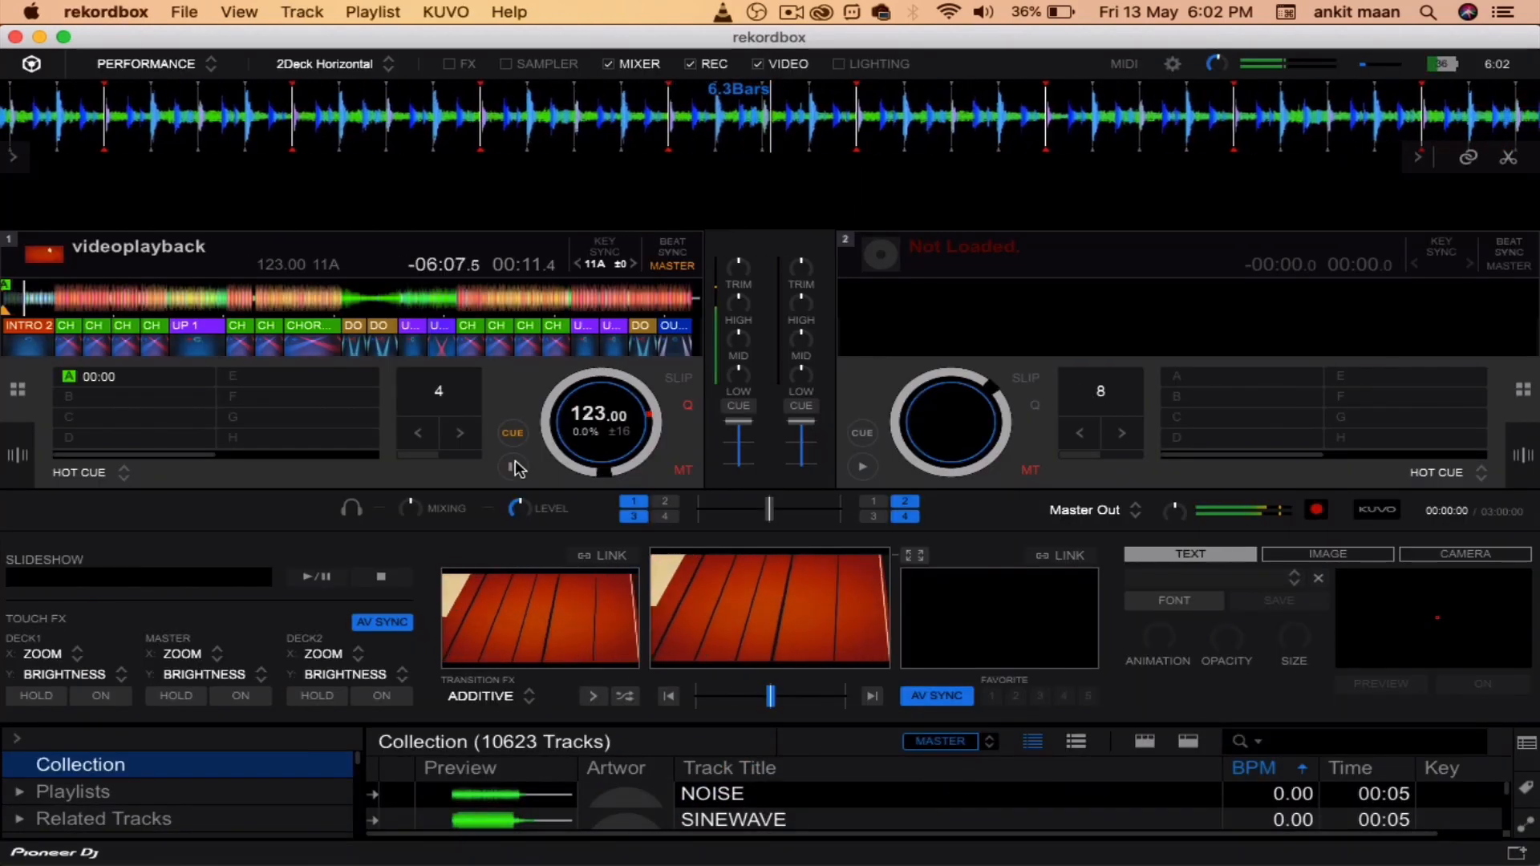
Switch to OBS and add an Audio Input Capture source that uses the MJAudioRecorder device.
mouse_move(1163, 830)
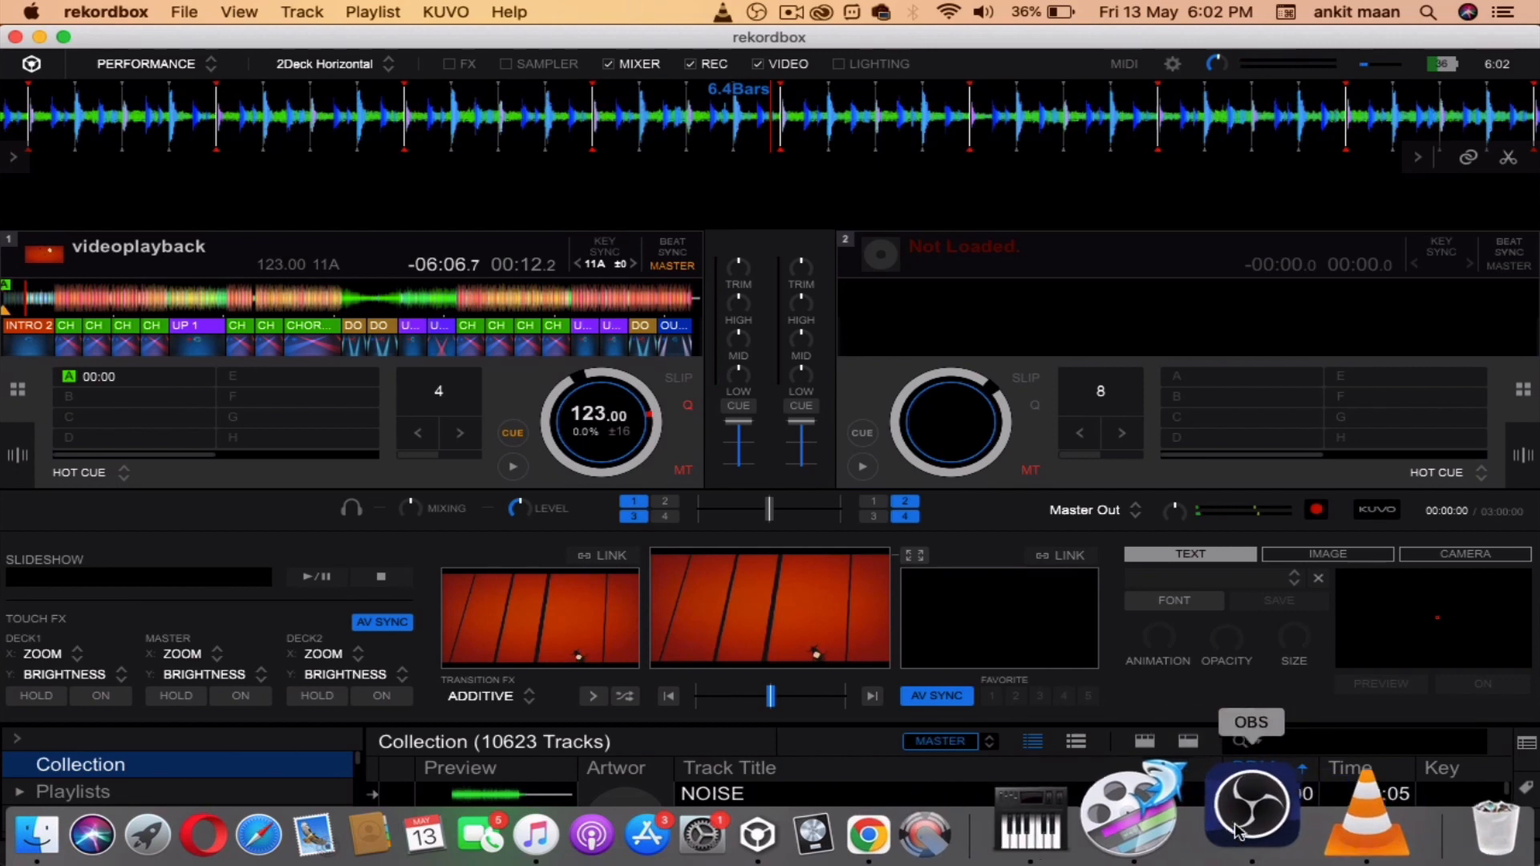
left_click(1322, 822)
left_click(268, 824)
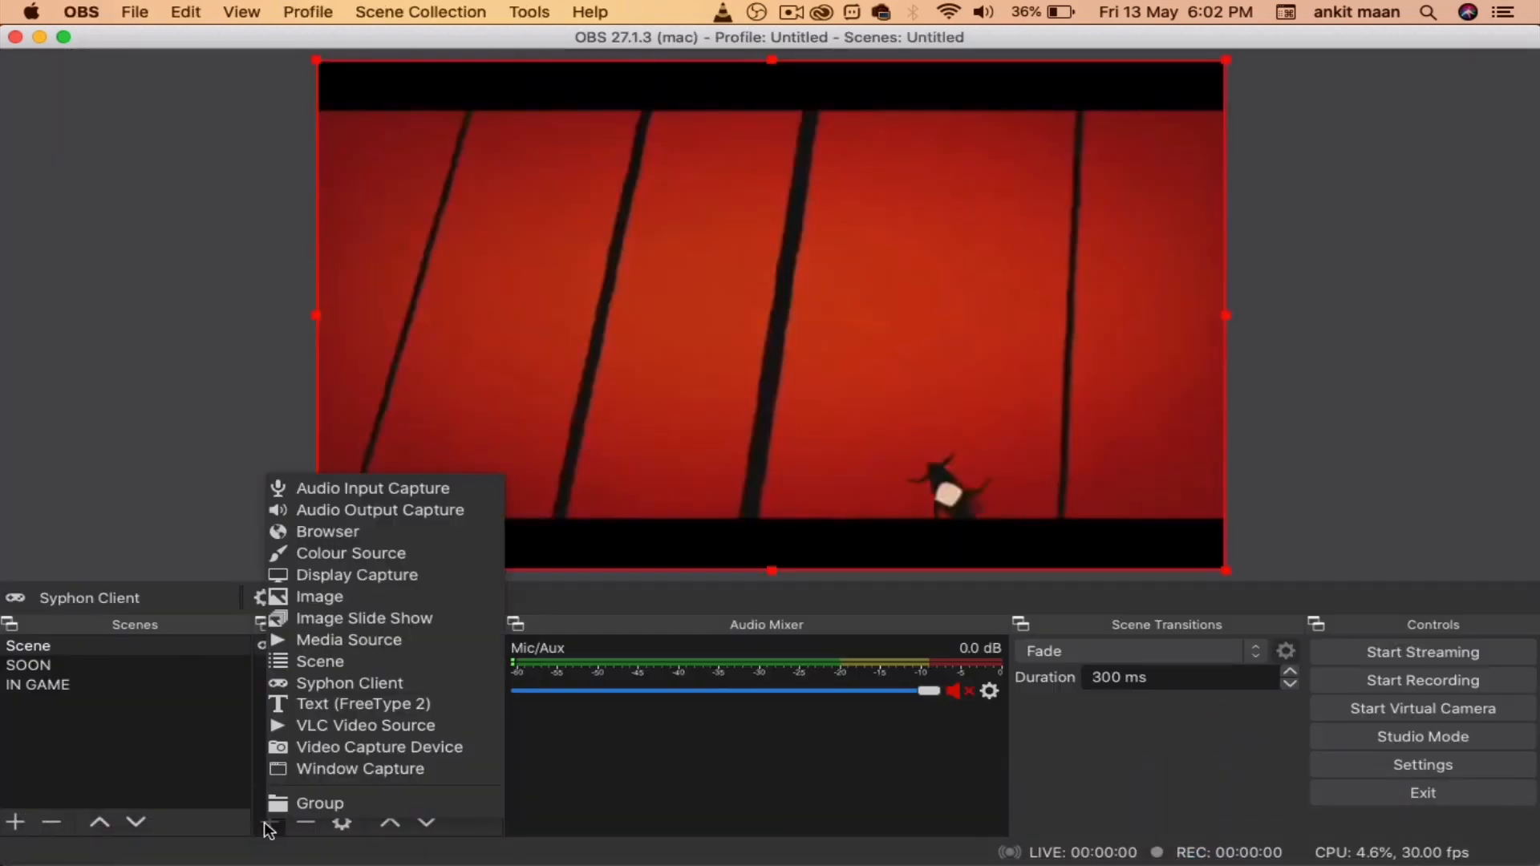
left_click(310, 489)
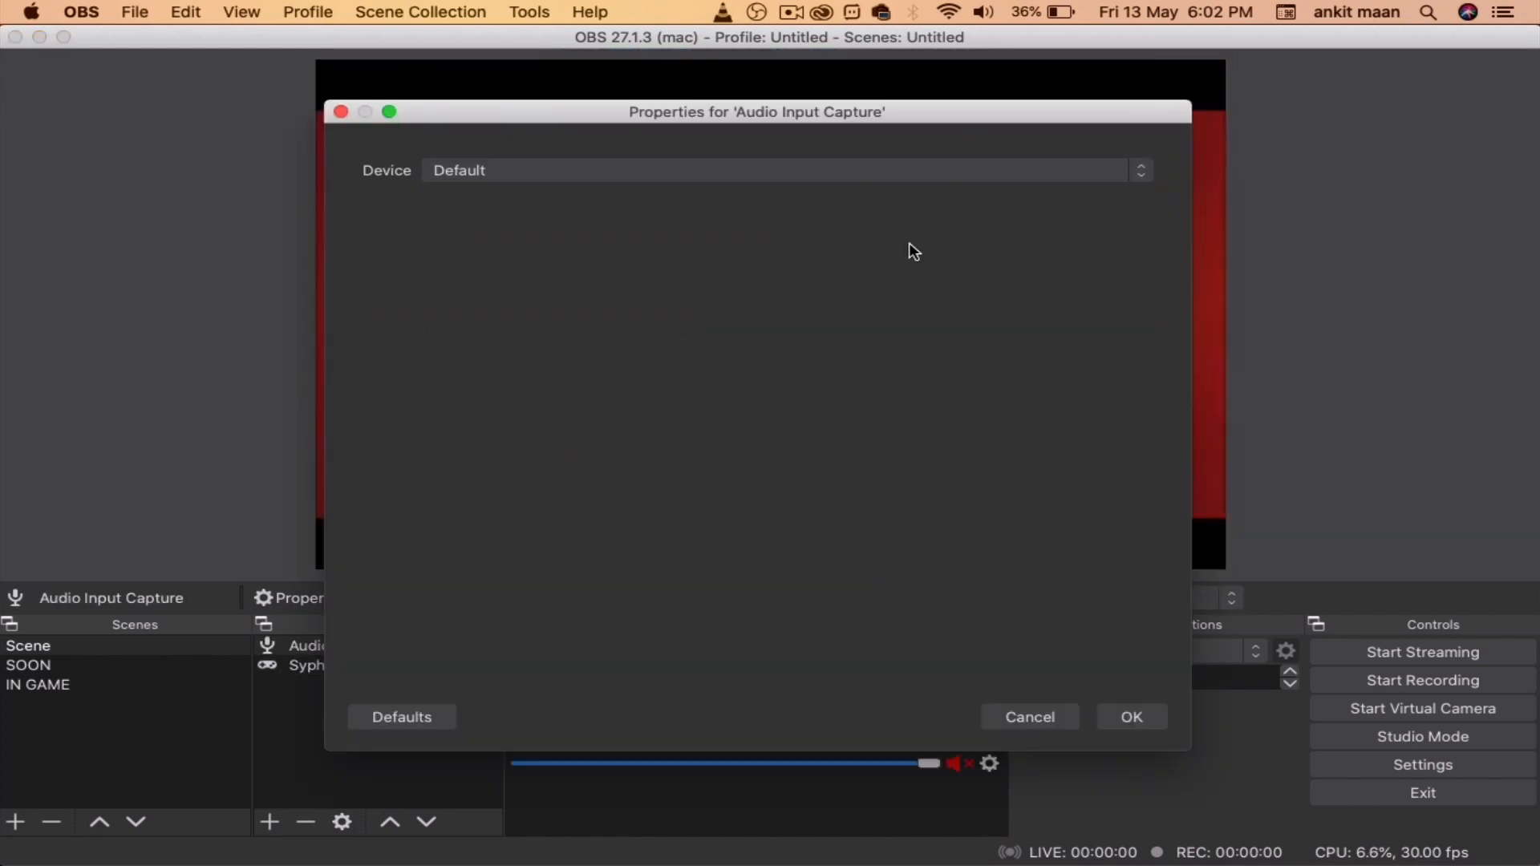
left_click(806, 170)
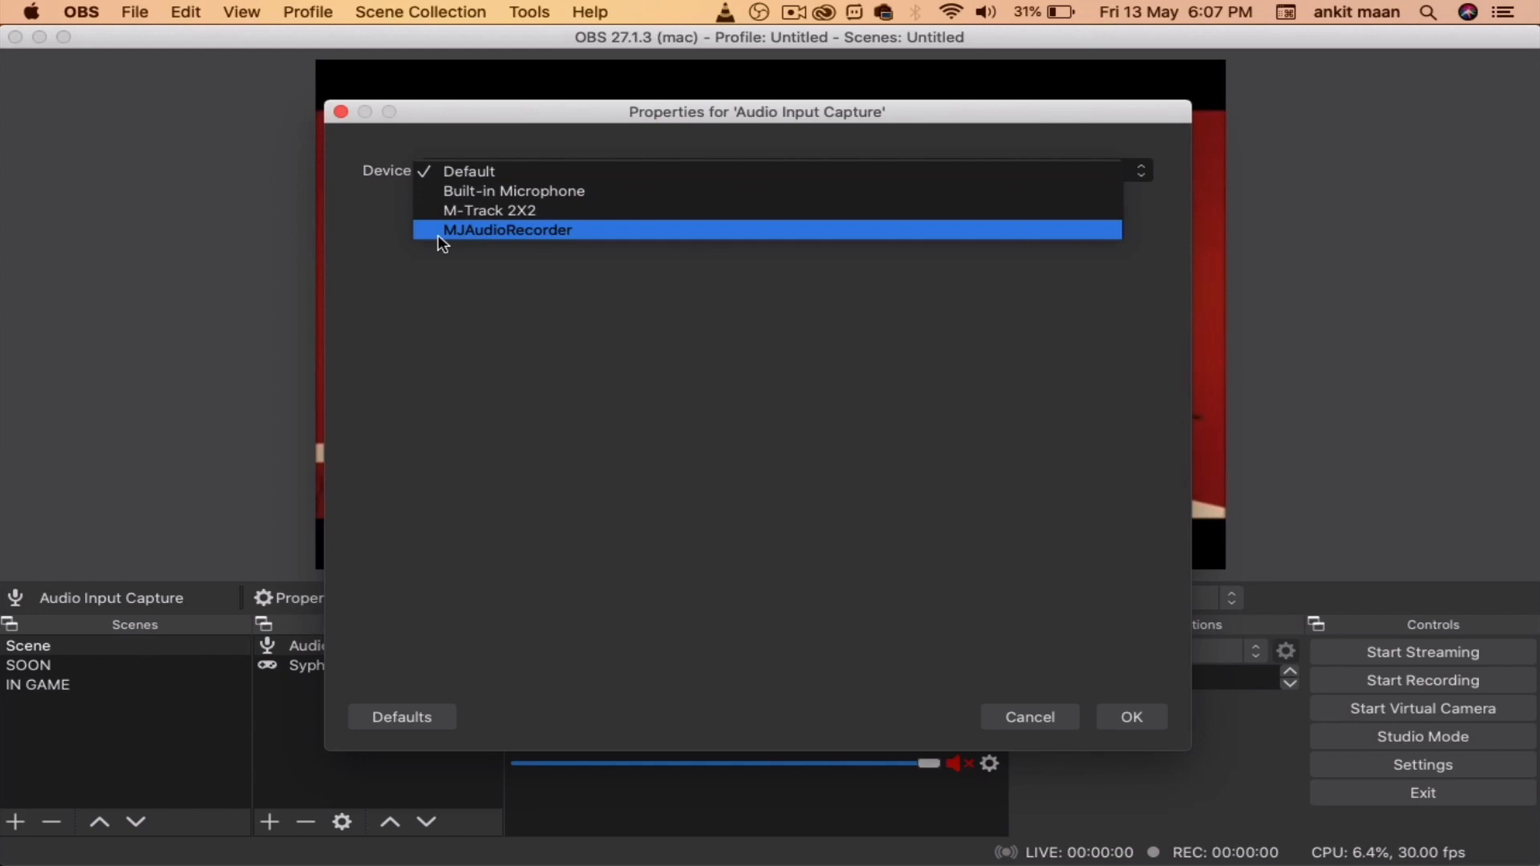
left_click(566, 235)
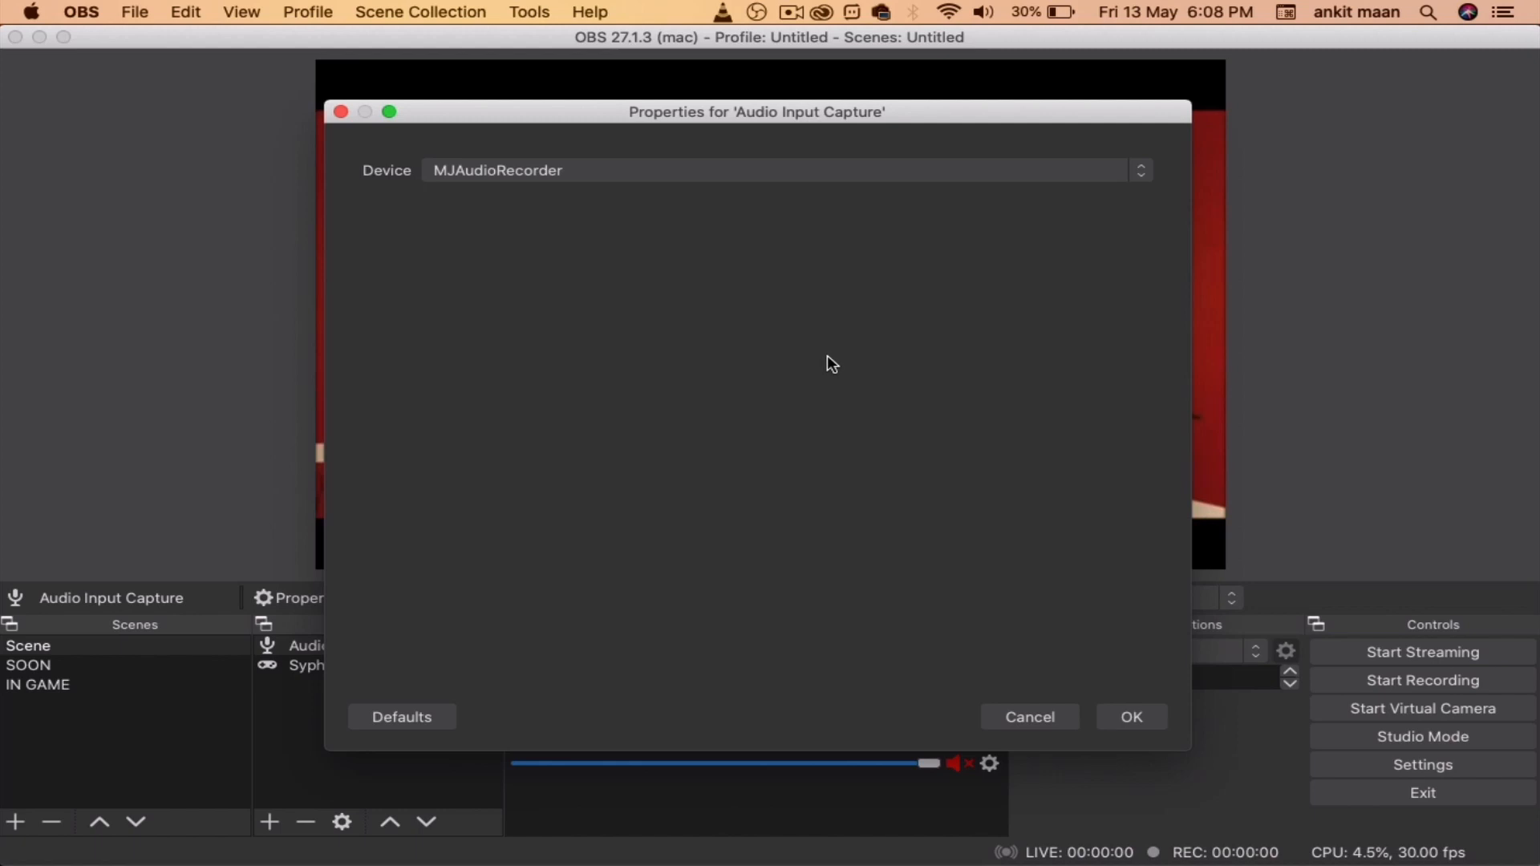
left_click(1132, 718)
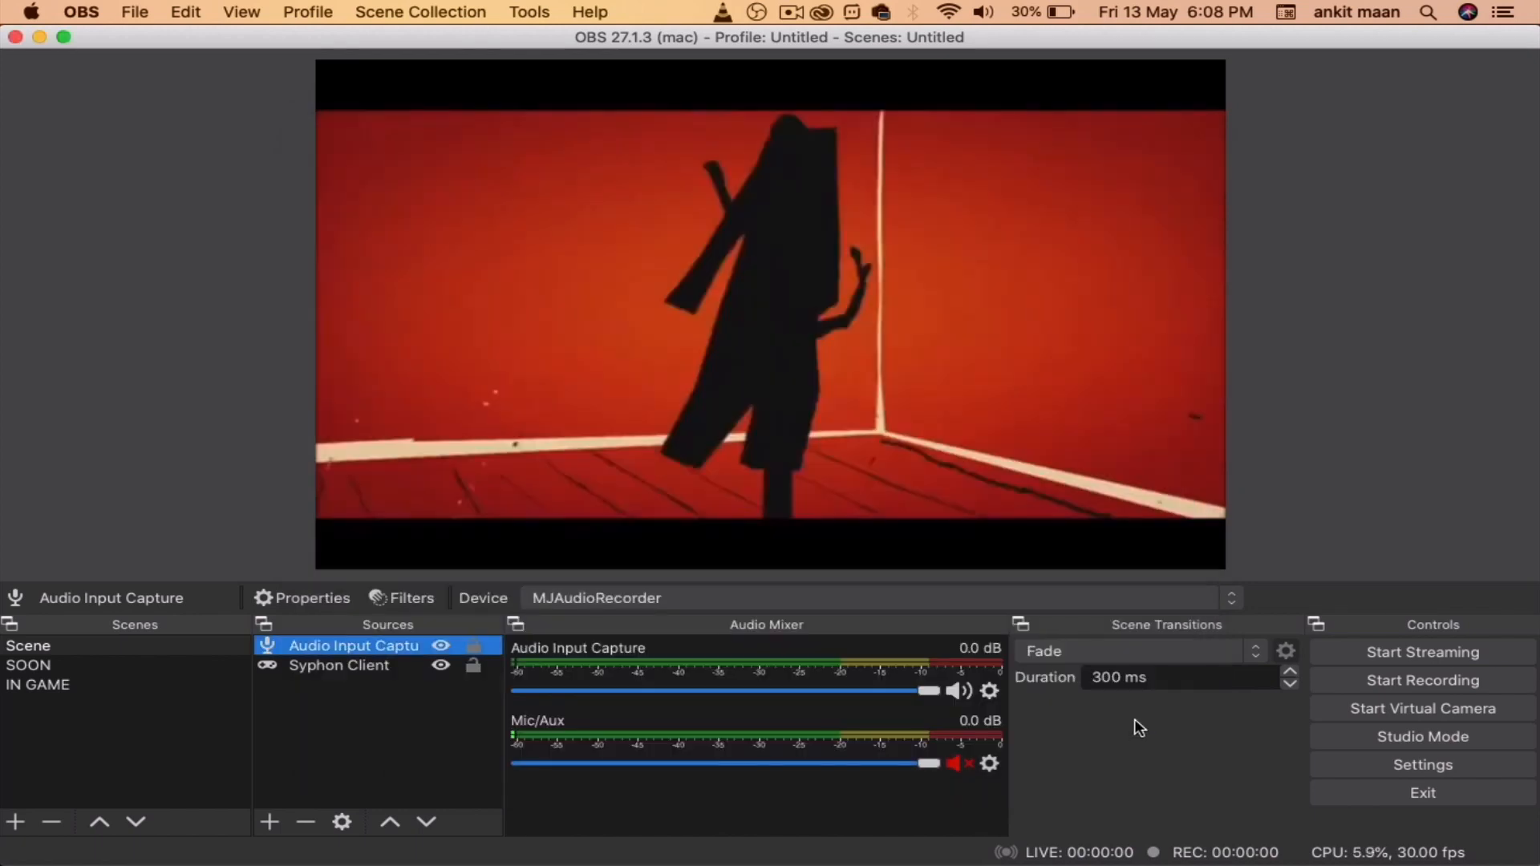
Switch to rekordbox, return deck 1 to the beginning of the track, and start playback from hot cue A.
mouse_move(1137, 863)
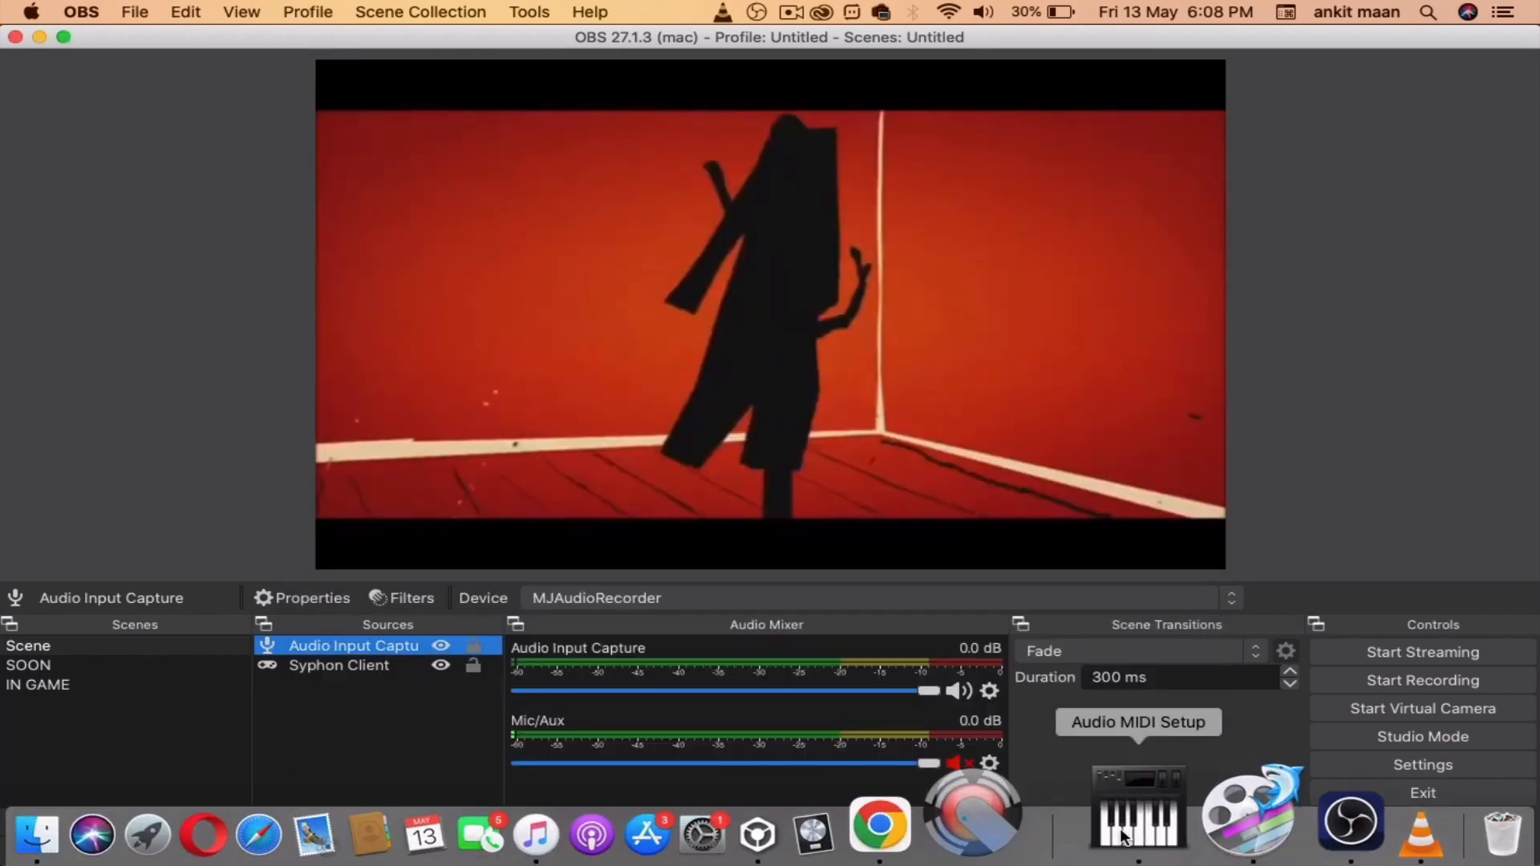
left_click(882, 832)
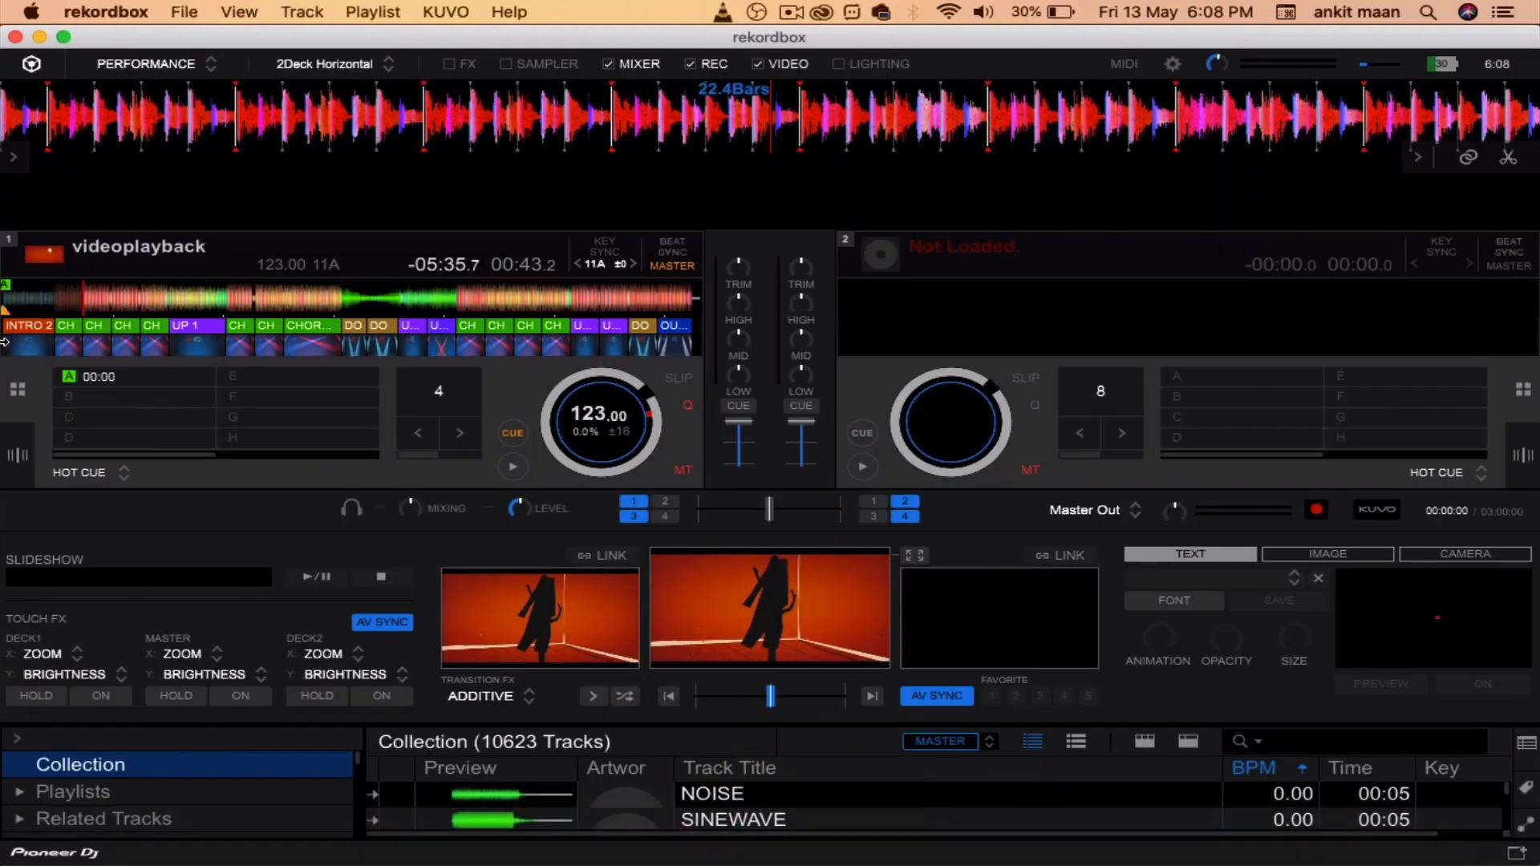
left_click(5, 306)
left_click(69, 377)
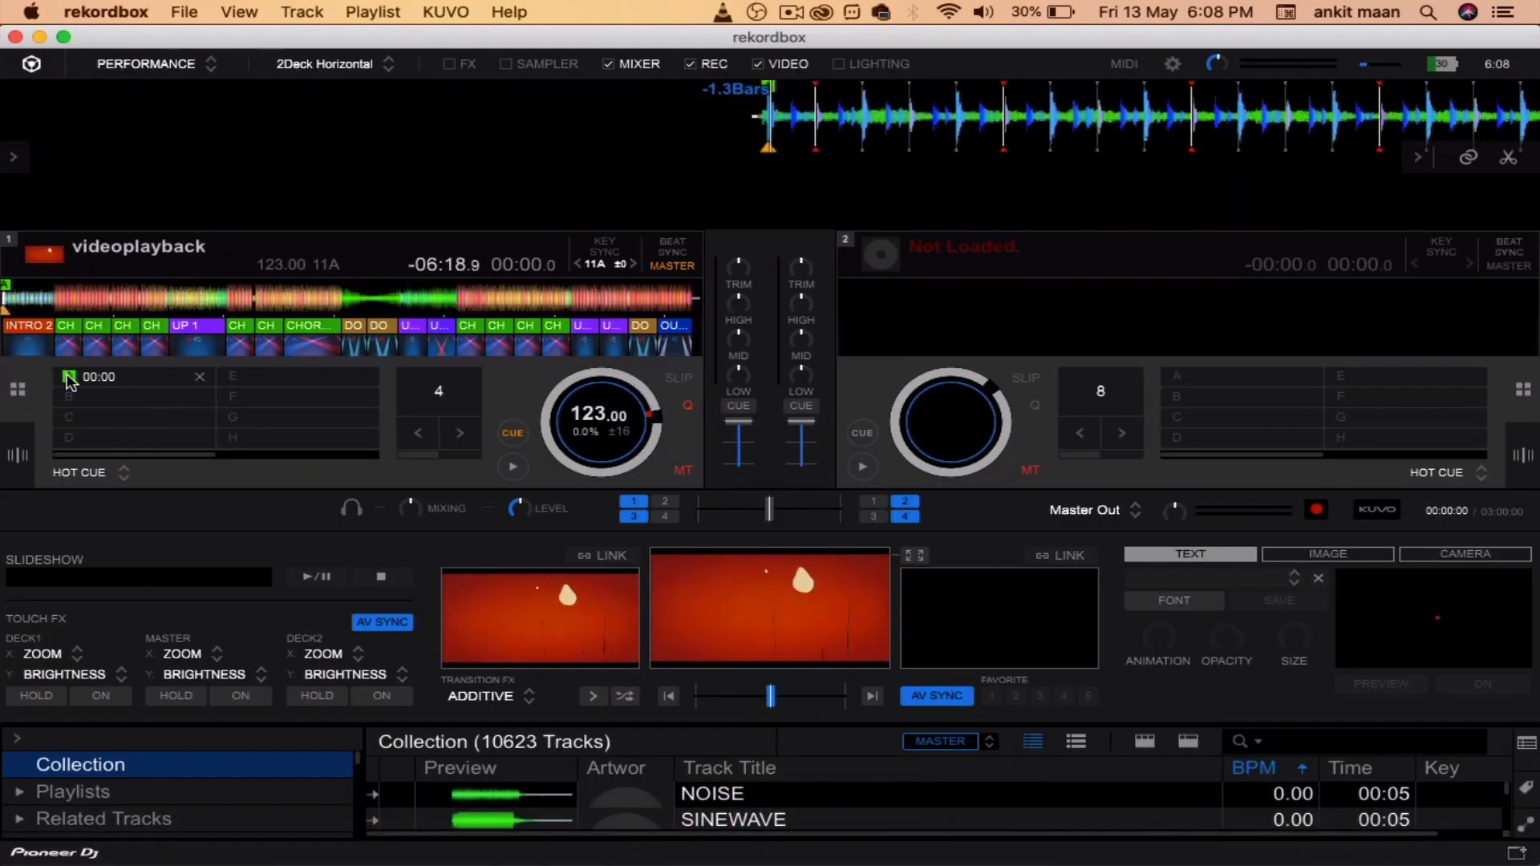
Switch to OBS, record a few seconds of the playing mix, and stop the recording.
mouse_move(1049, 852)
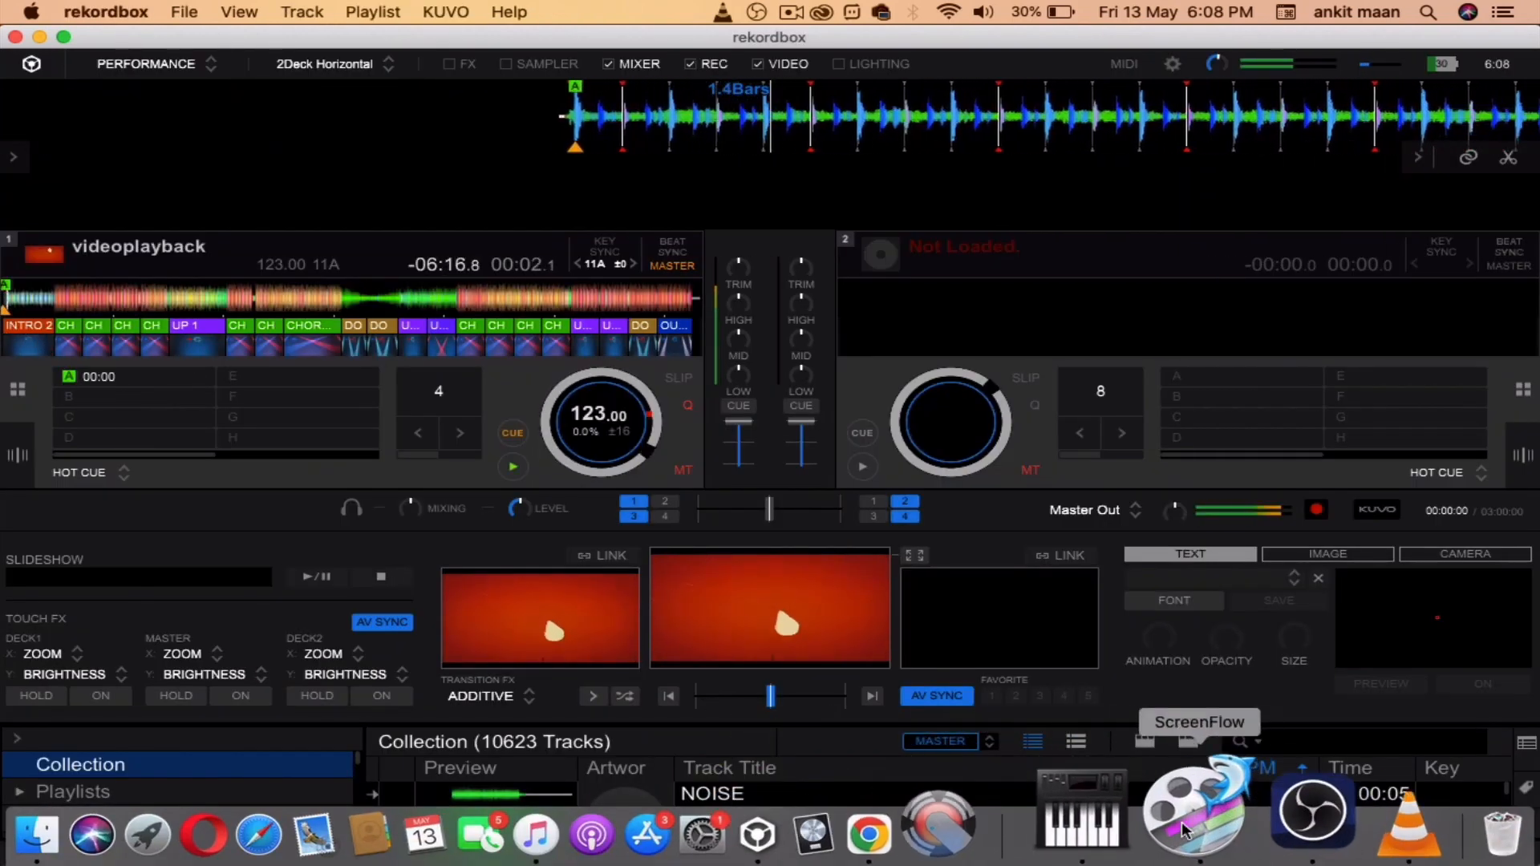
left_click(1246, 838)
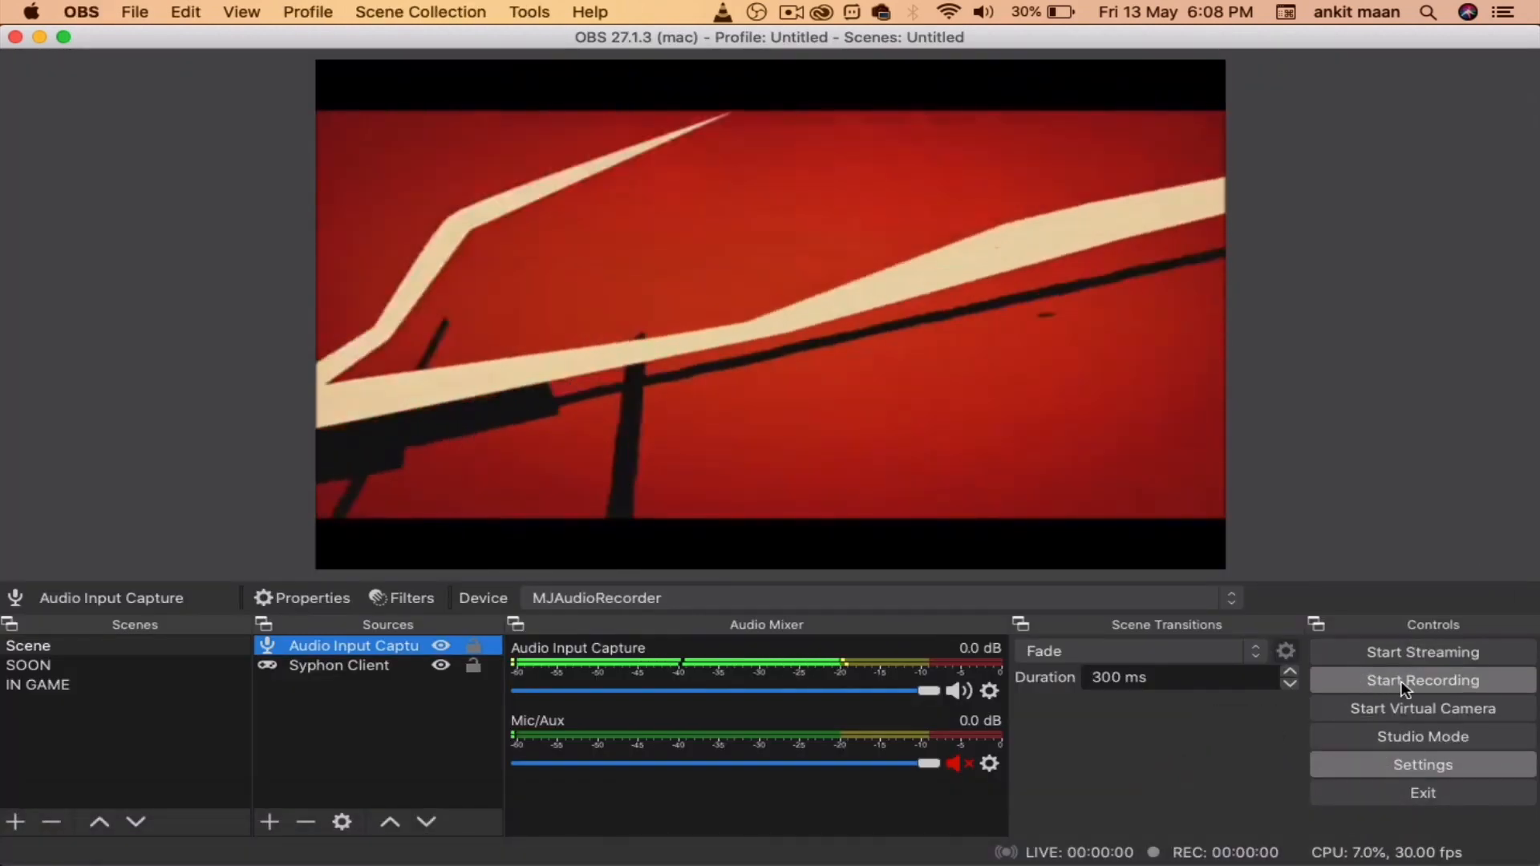
left_click(1404, 687)
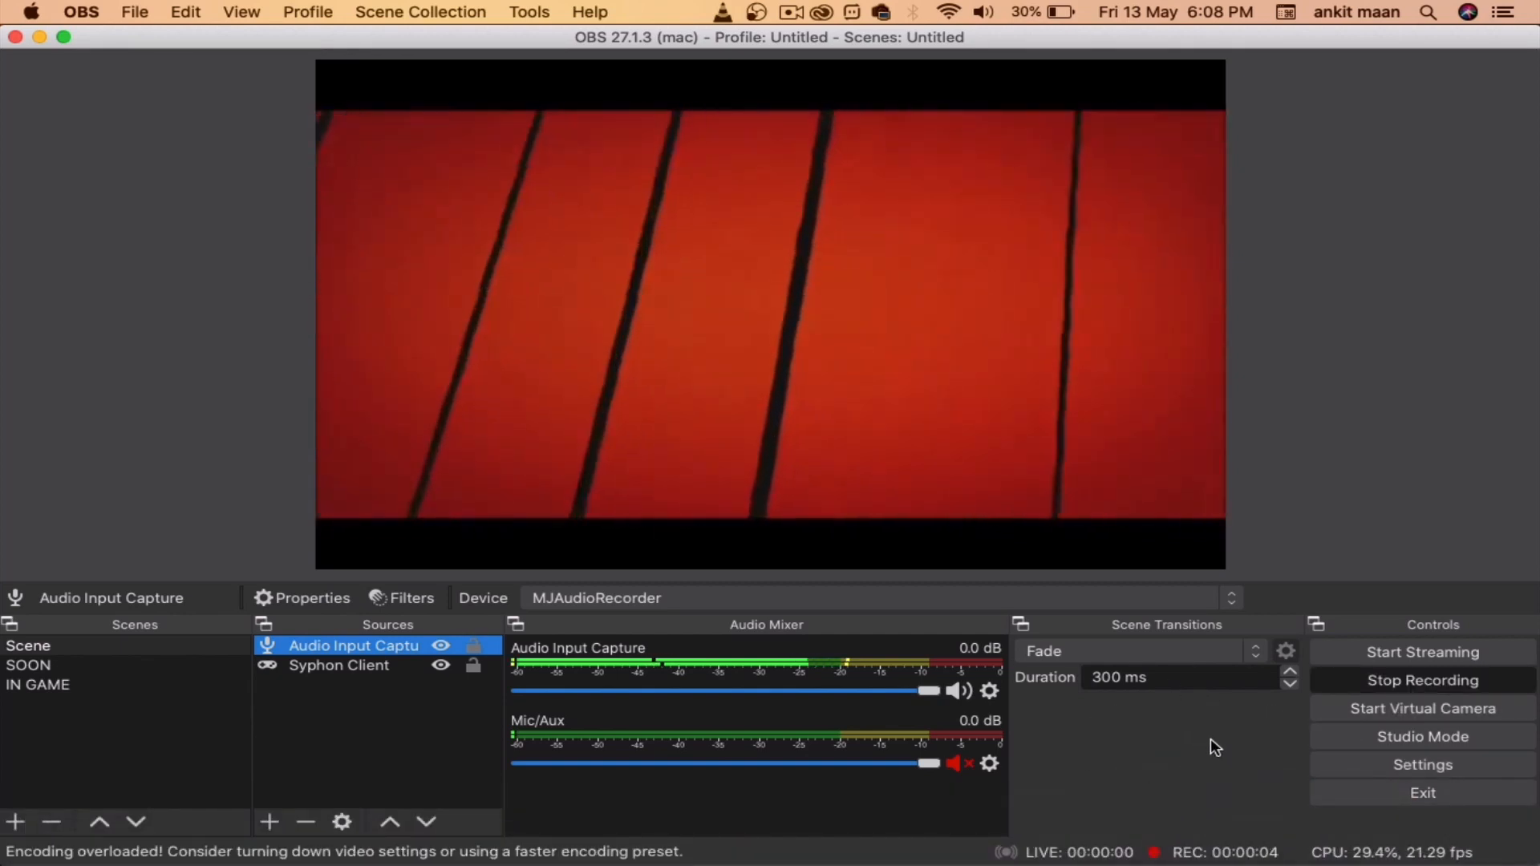
left_click(1426, 678)
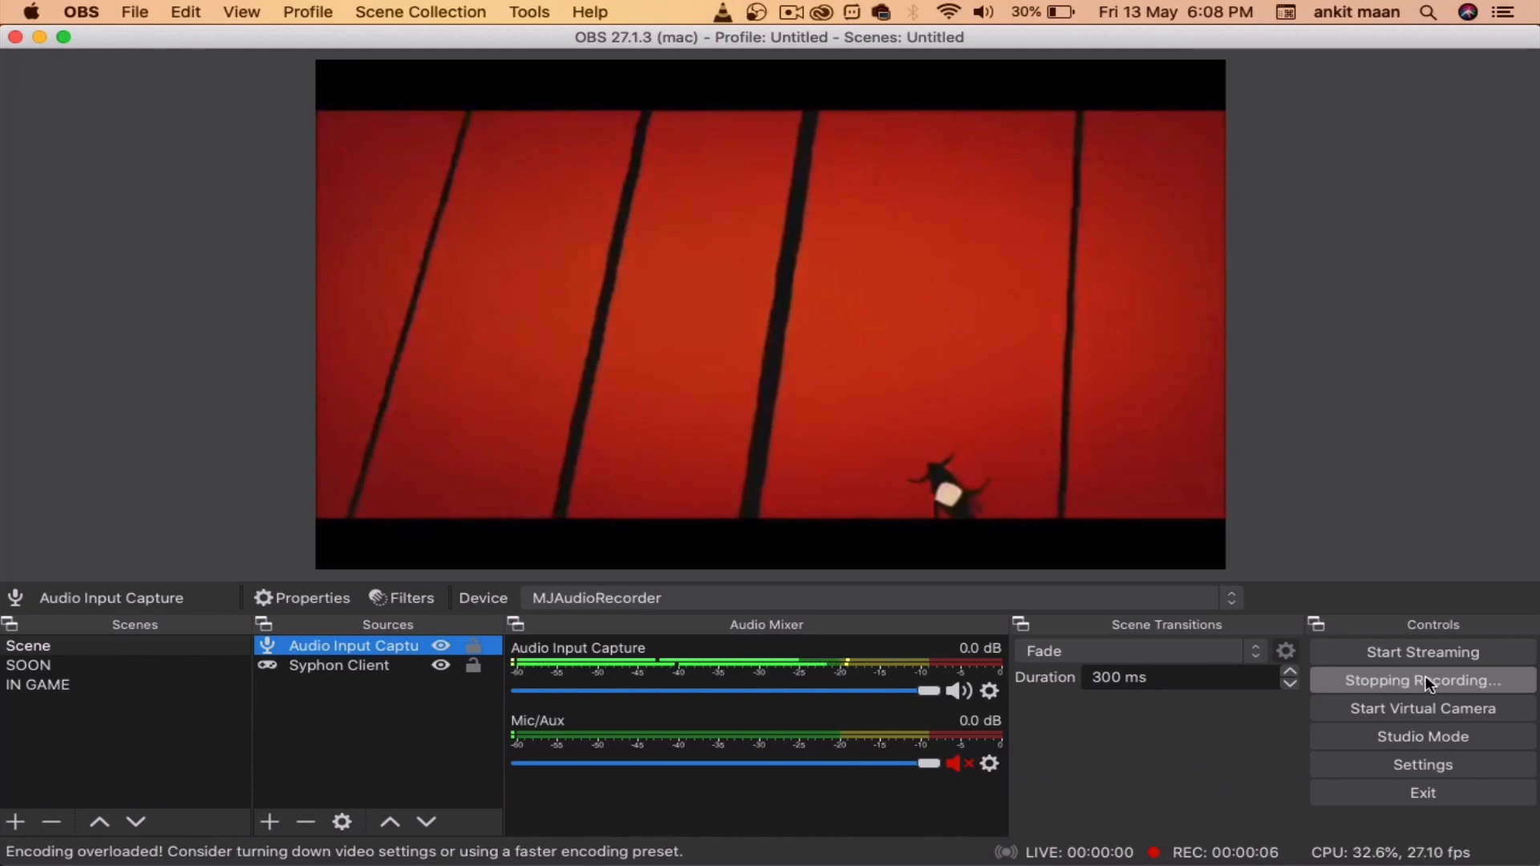
left_click(850, 818)
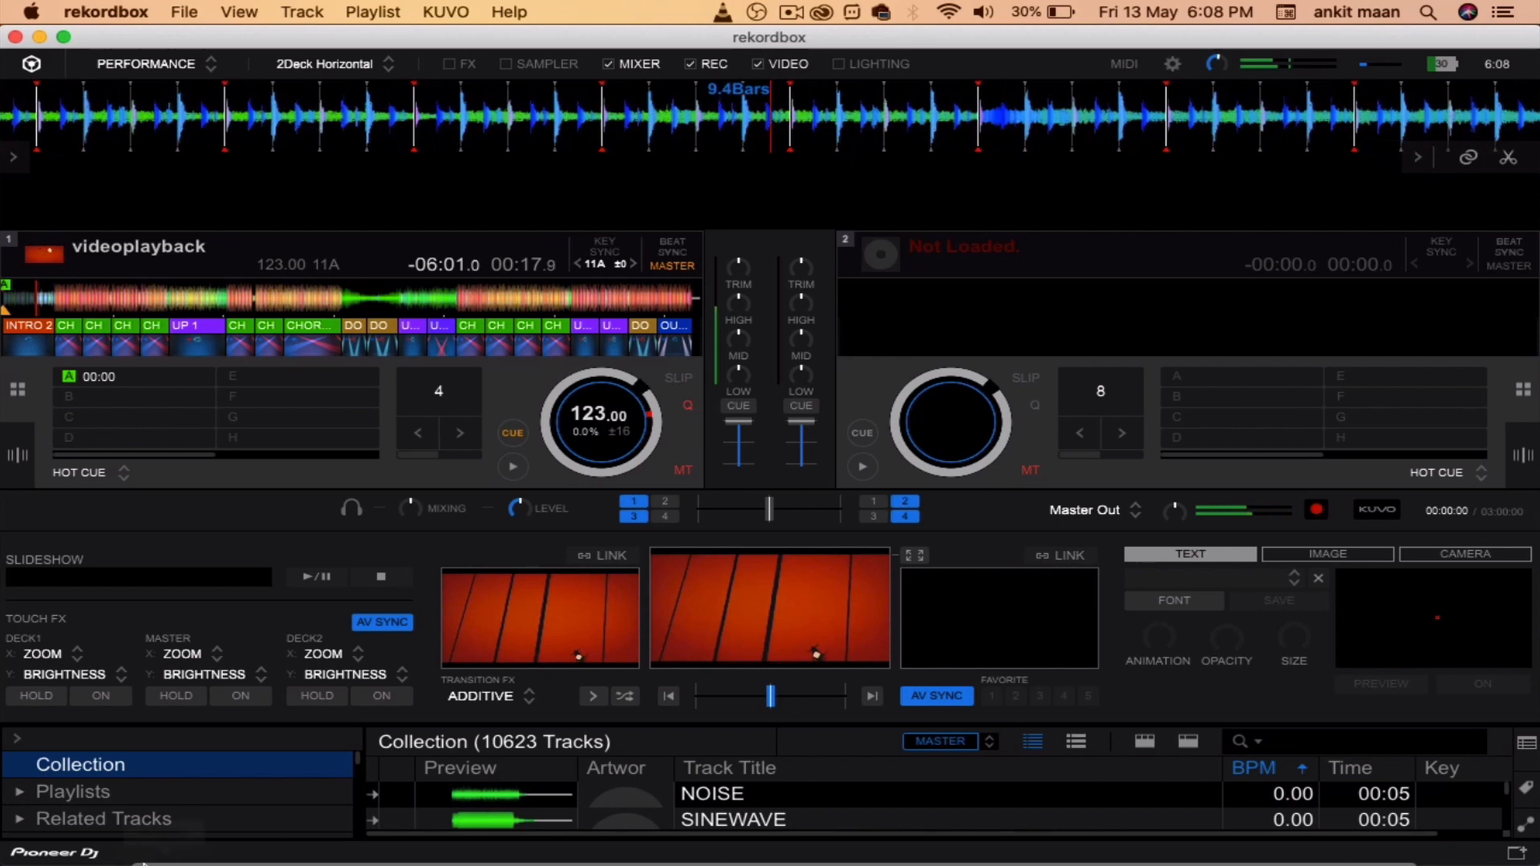
left_click(62, 842)
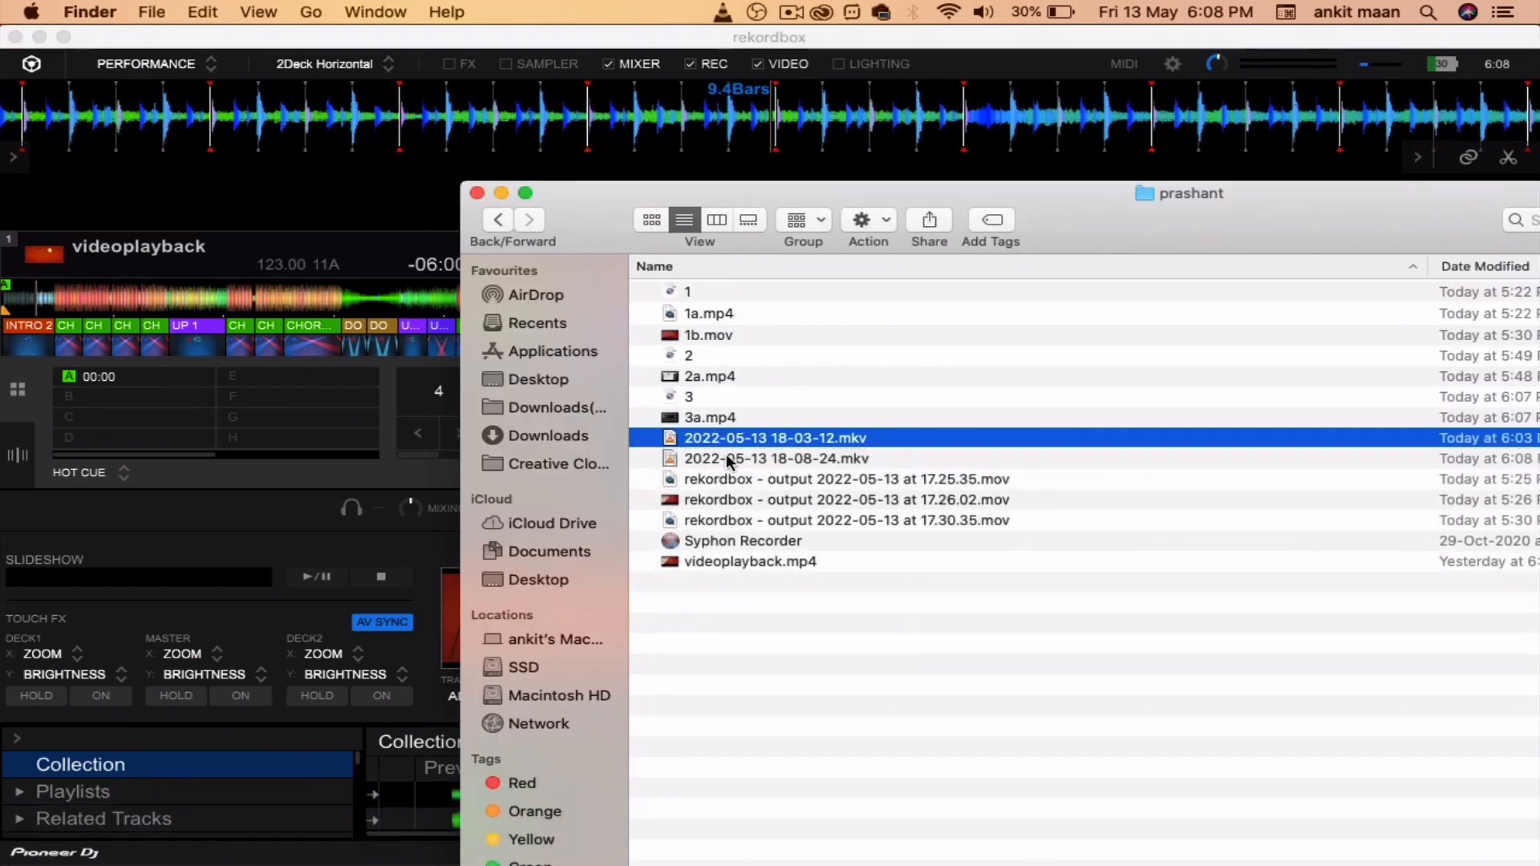
left_click(732, 458)
double_click(732, 459)
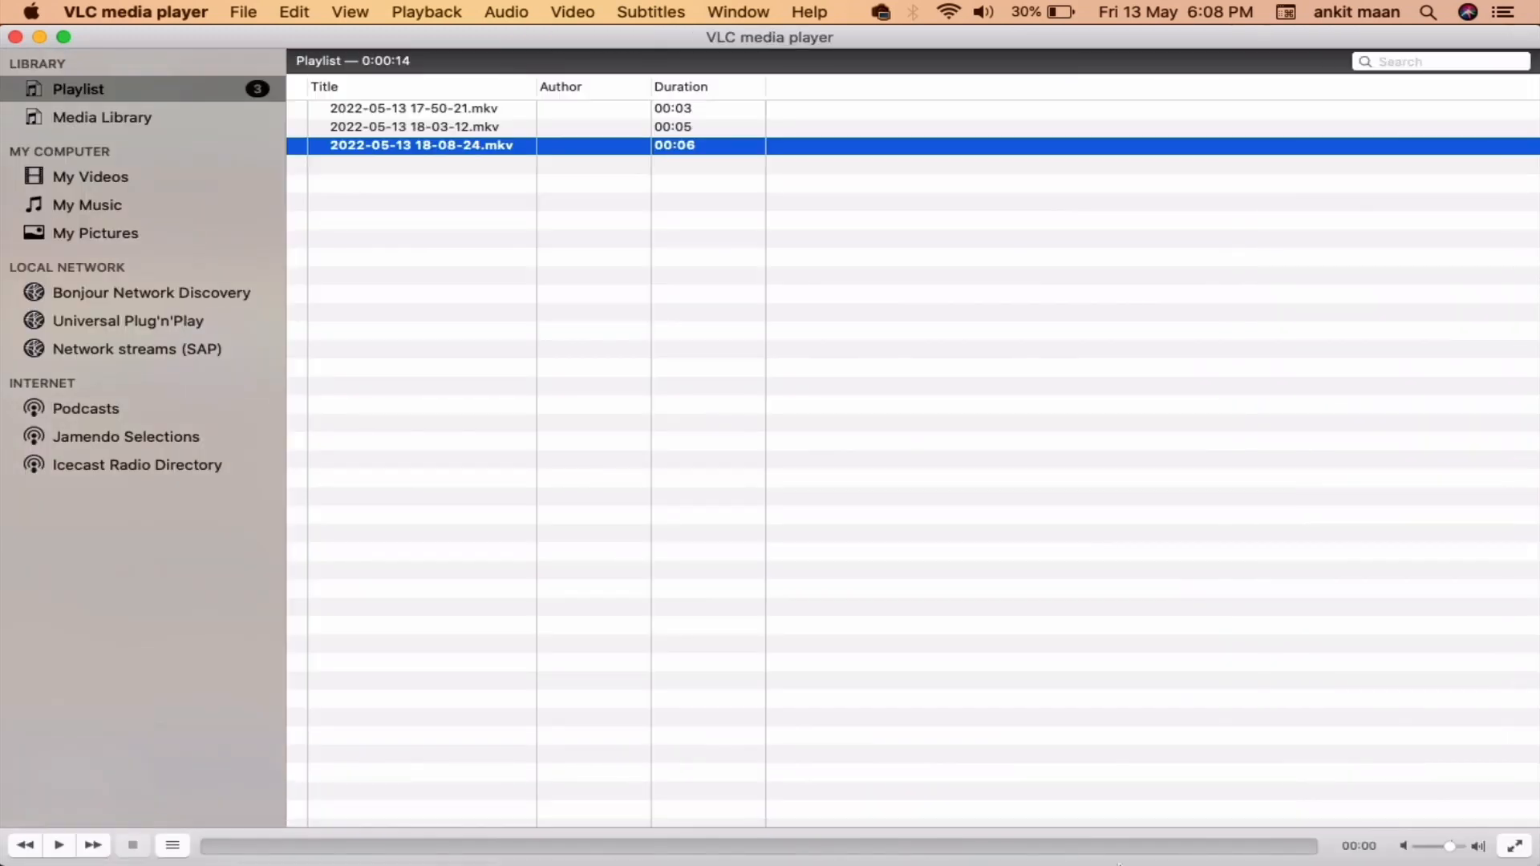
left_click(1255, 829)
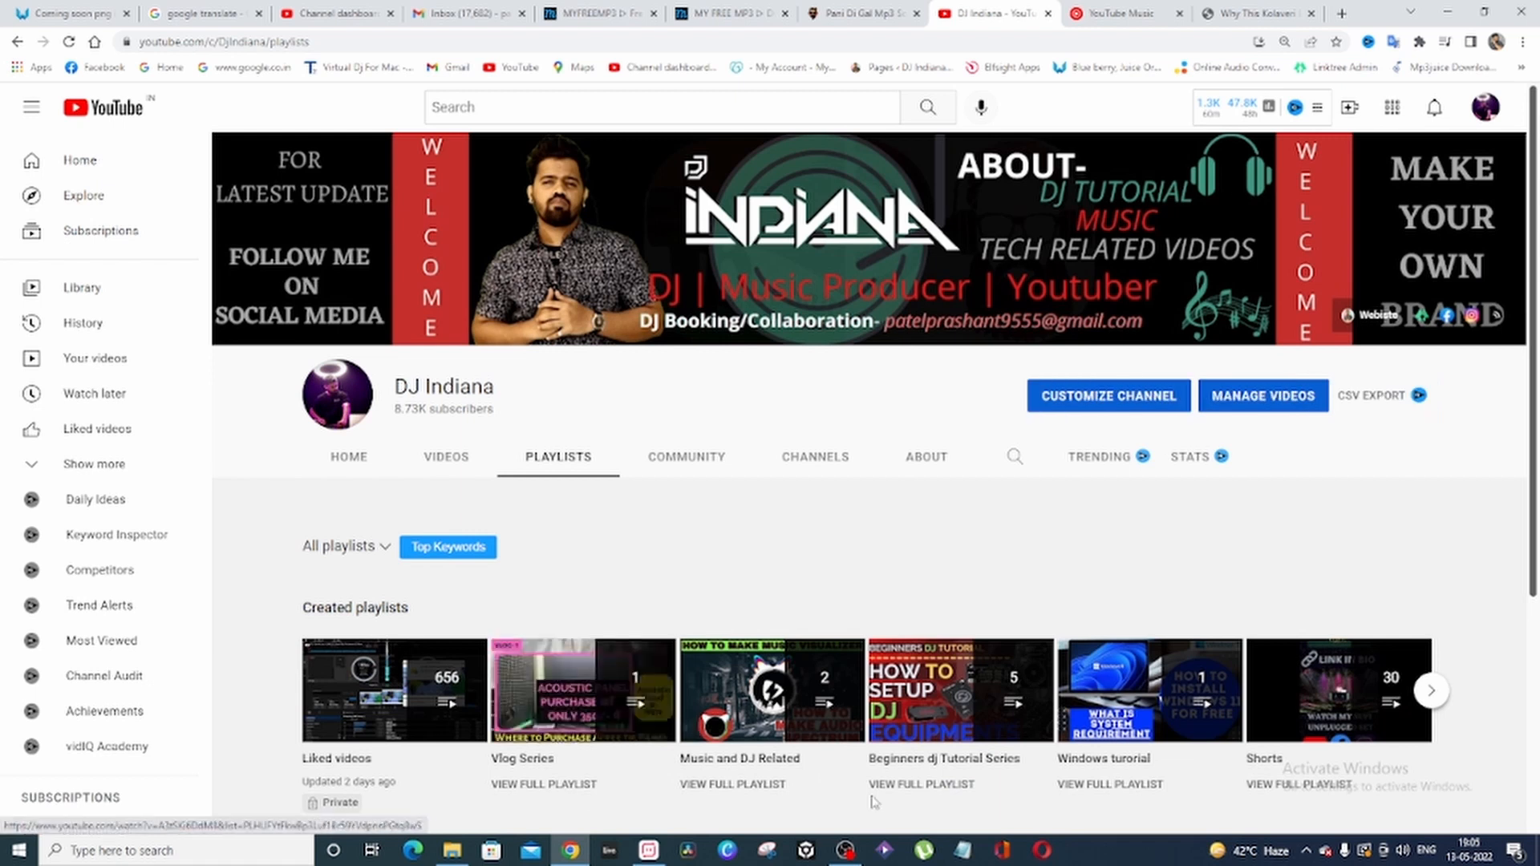
In the browser, open the Live Streaming Tutorial Series from the DJ Indiana channel's created playlists on YouTube and look through its videos.
left_click(1431, 692)
left_click(1431, 692)
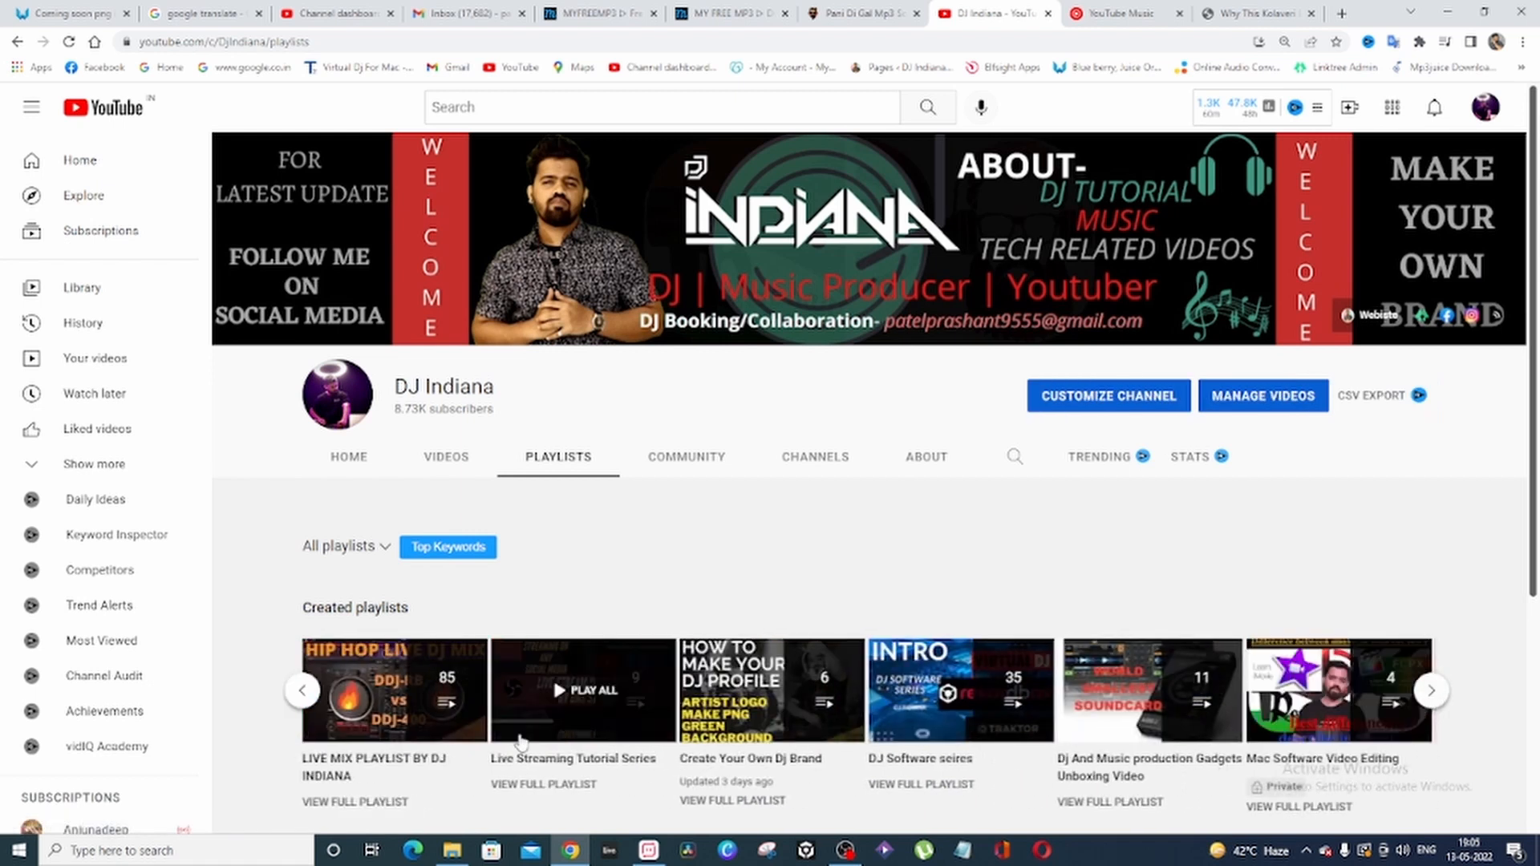
left_click(544, 696)
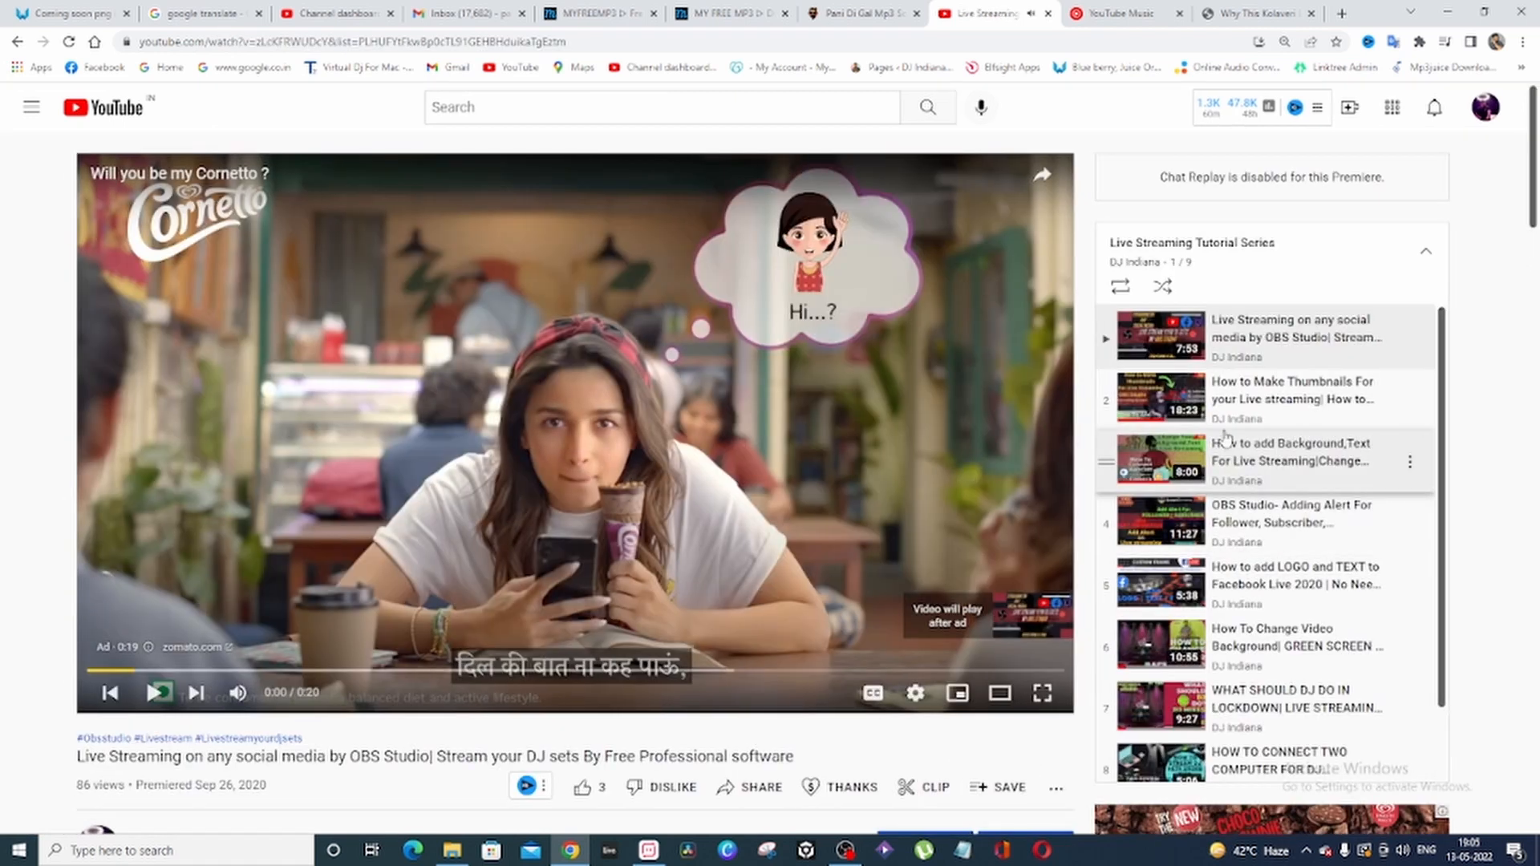
scroll(1227, 401, "down", 1)
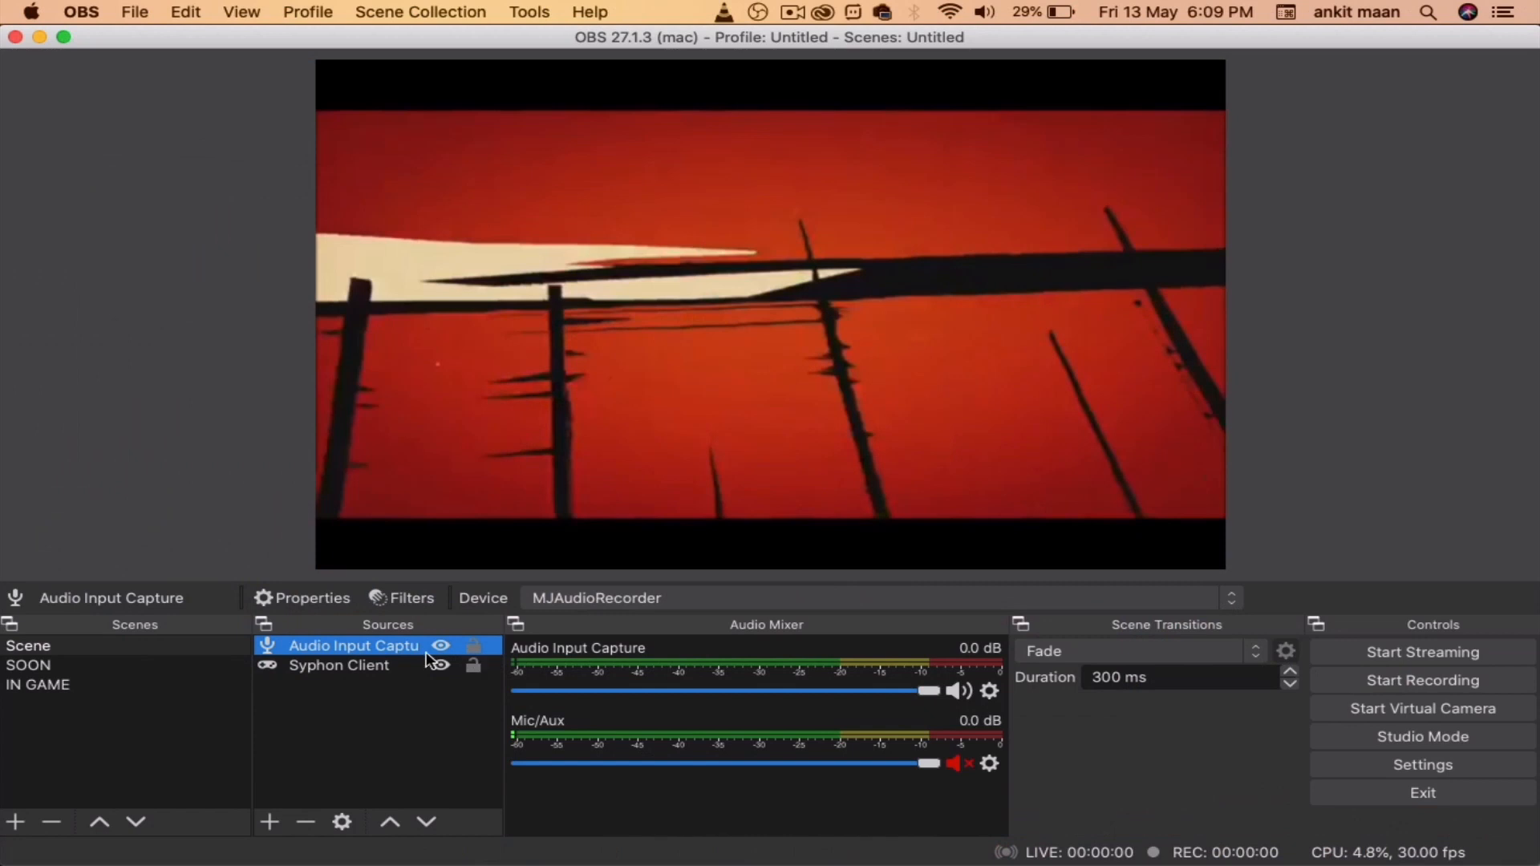
left_click(533, 454)
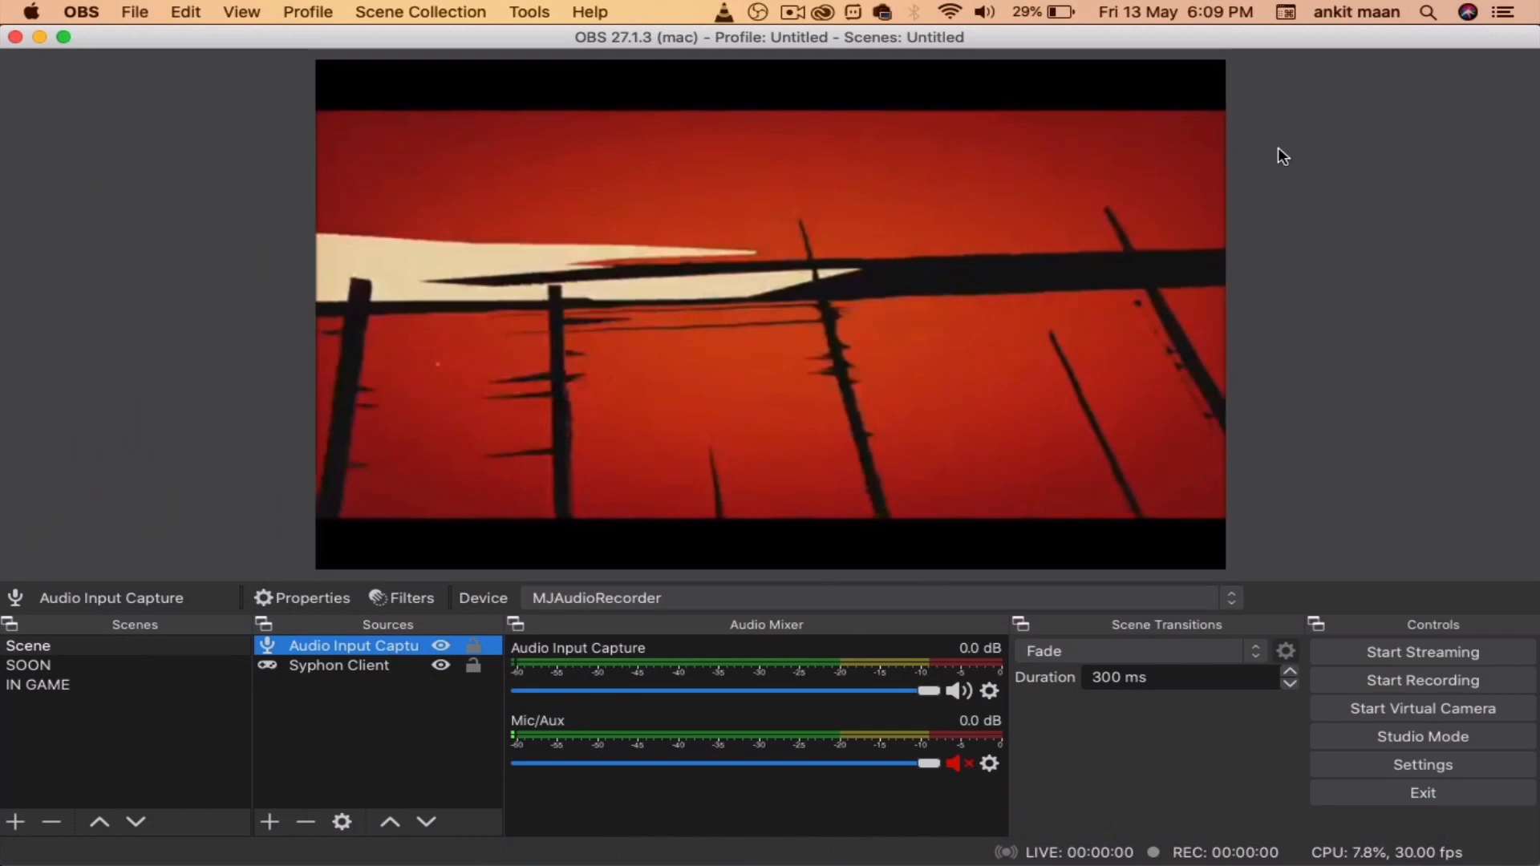